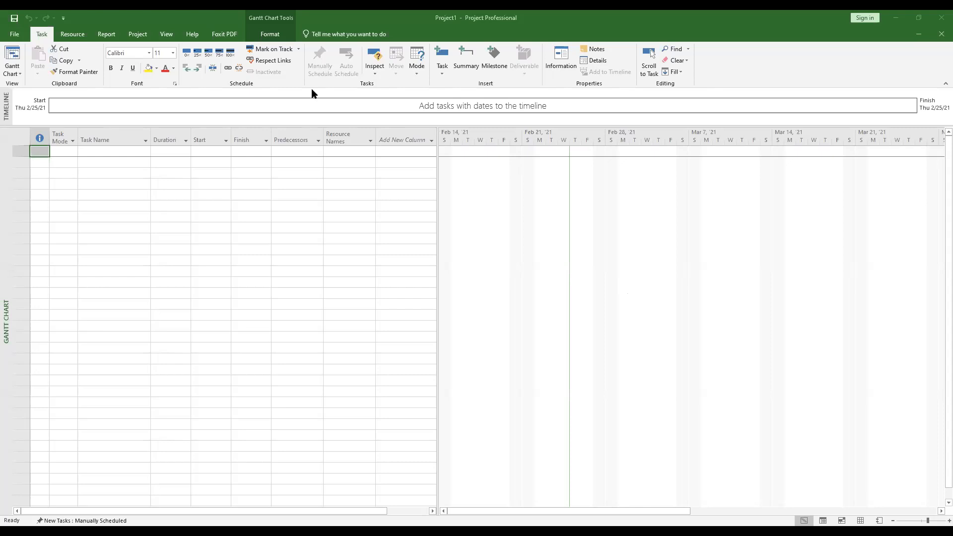
Save the new project to the Desktop under the file name Webinar
left_click(15, 35)
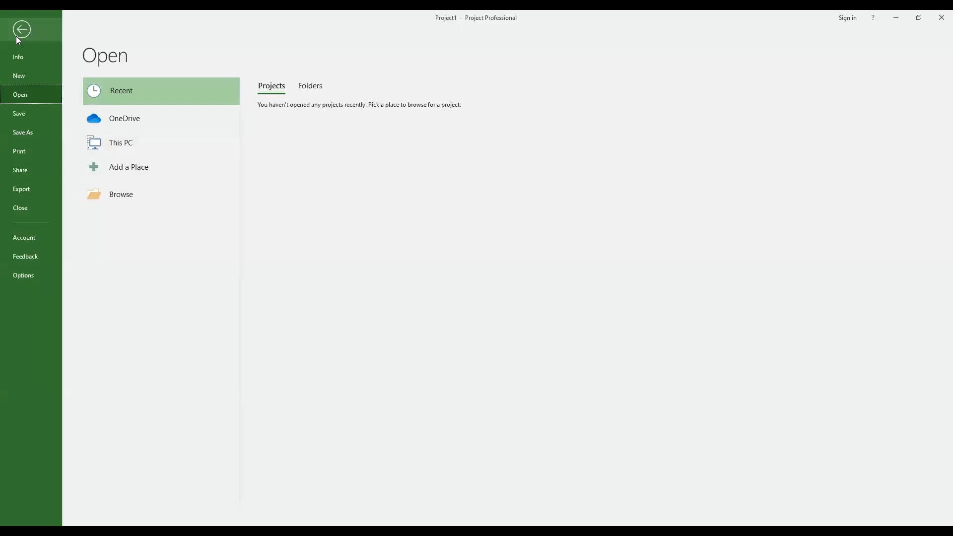
left_click(27, 133)
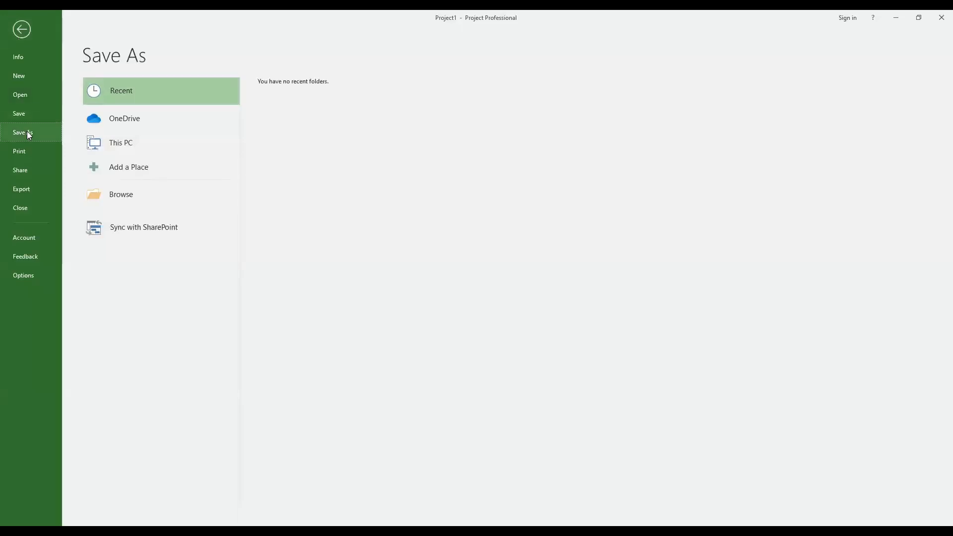
left_click(141, 189)
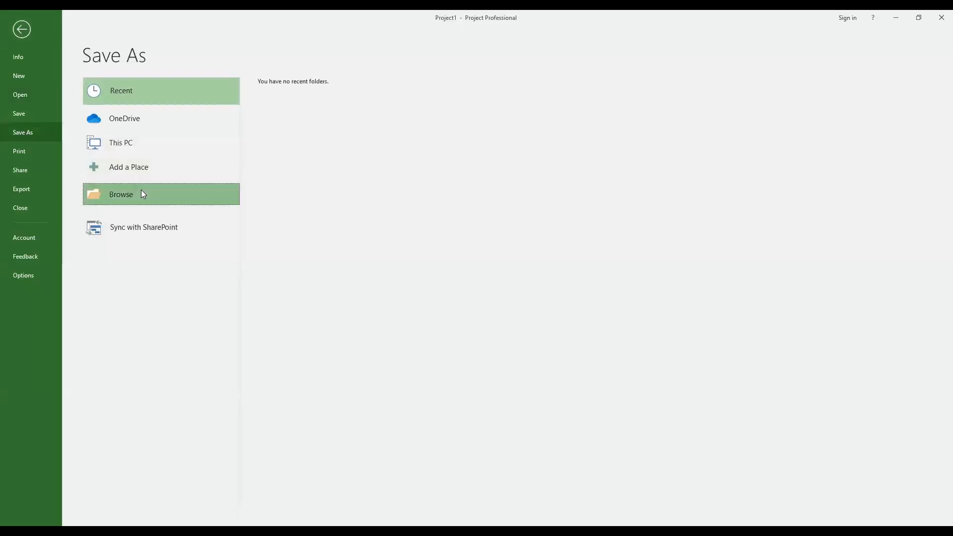
left_click(56, 68)
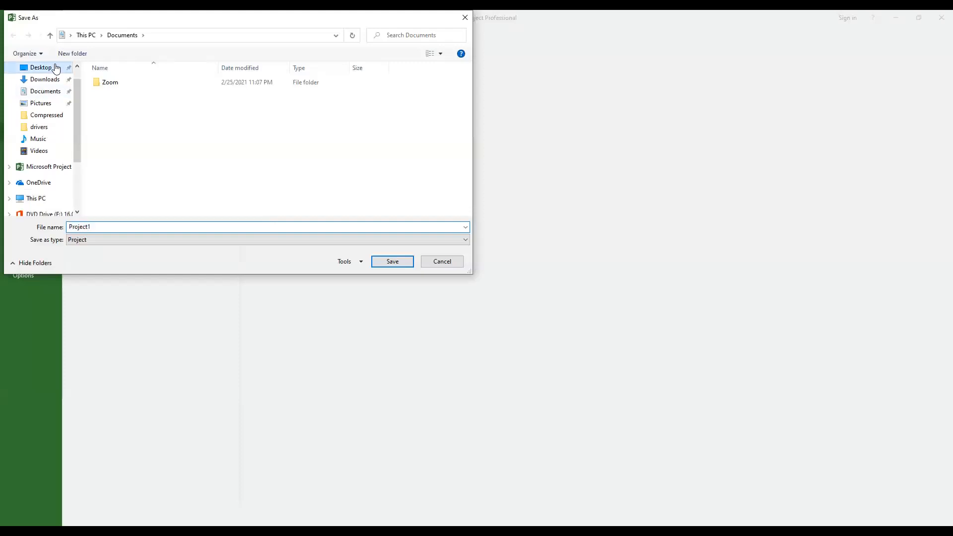
left_click(109, 227)
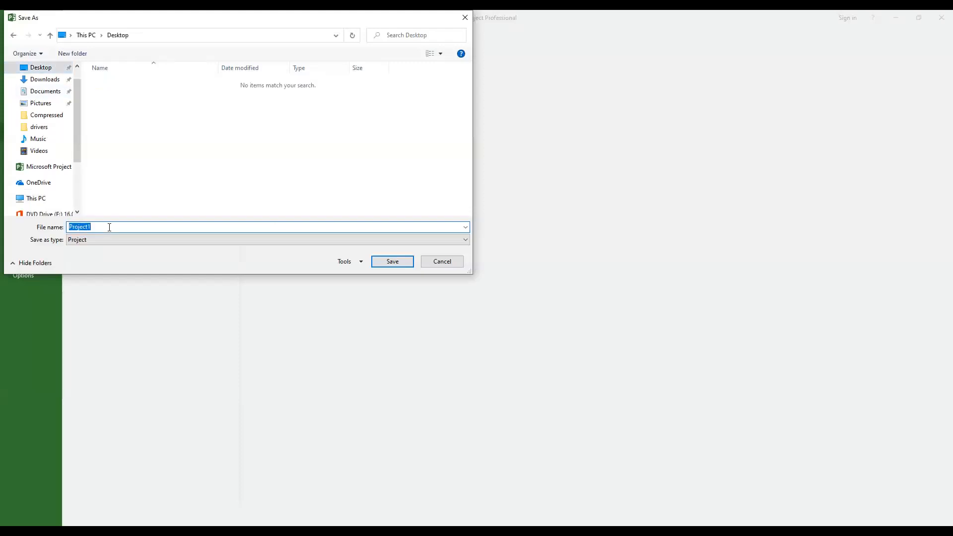
type("T")
key("BackSpace")
type("w")
key("BackSpace")
type("Webinar")
left_click(384, 261)
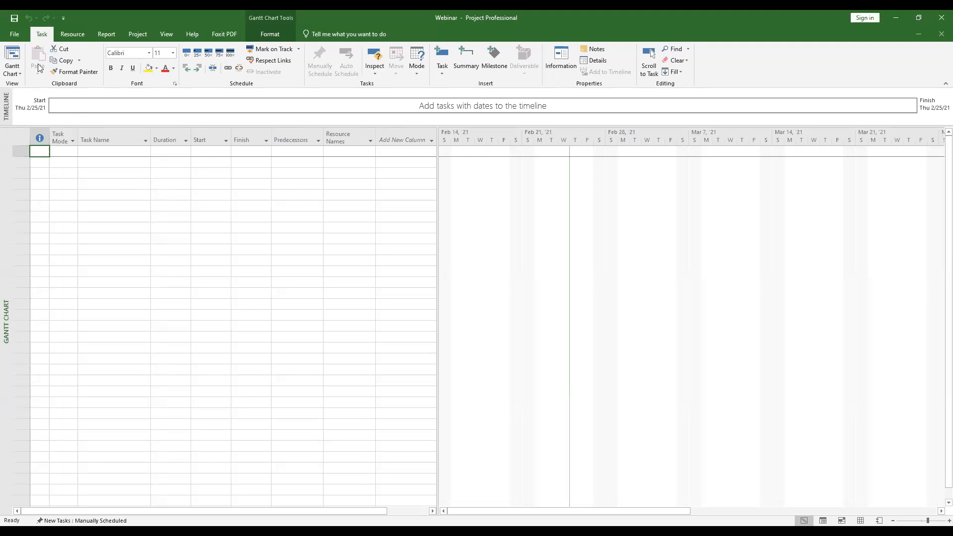
In the general project options, choose Gantt with Timeline as the default view and Wed 1/28/09 as the date format
left_click(22, 36)
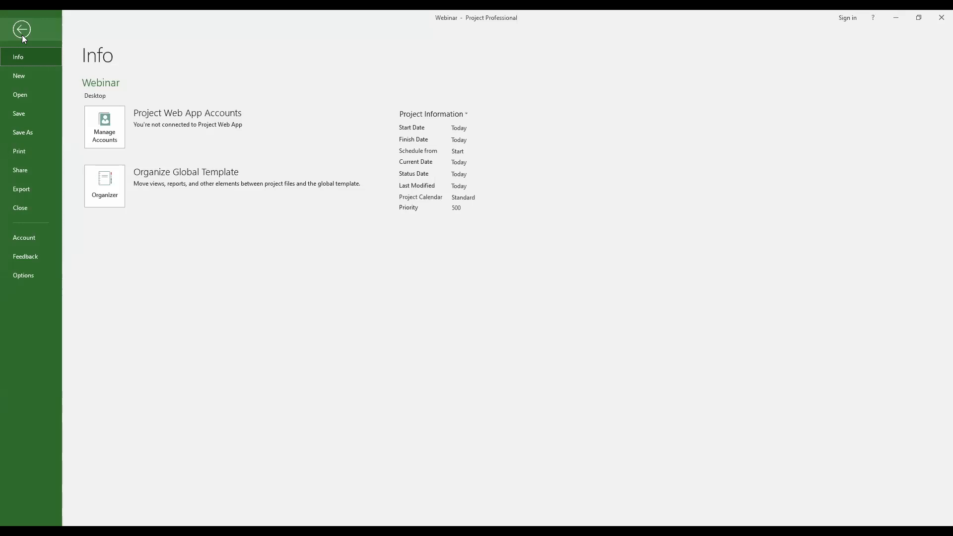
left_click(40, 273)
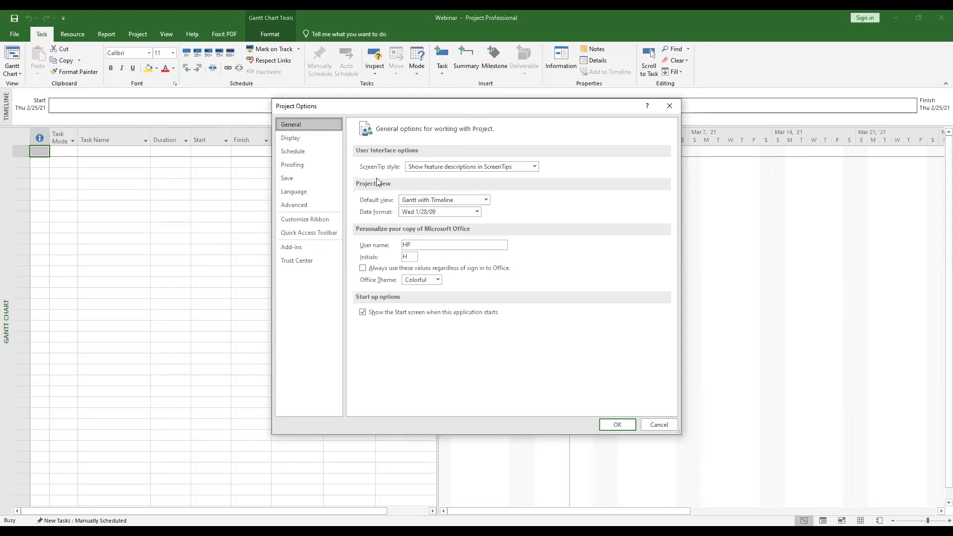
left_click(486, 200)
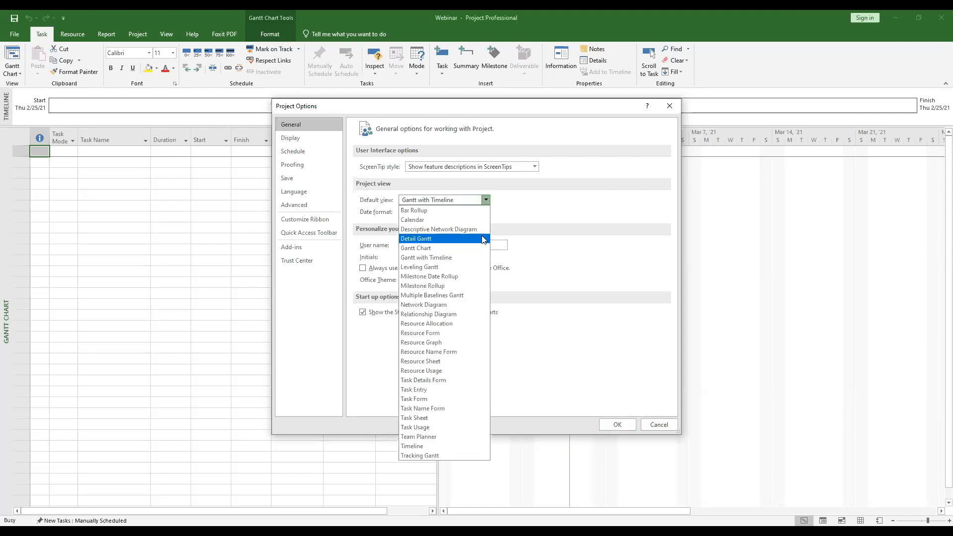
left_click(476, 258)
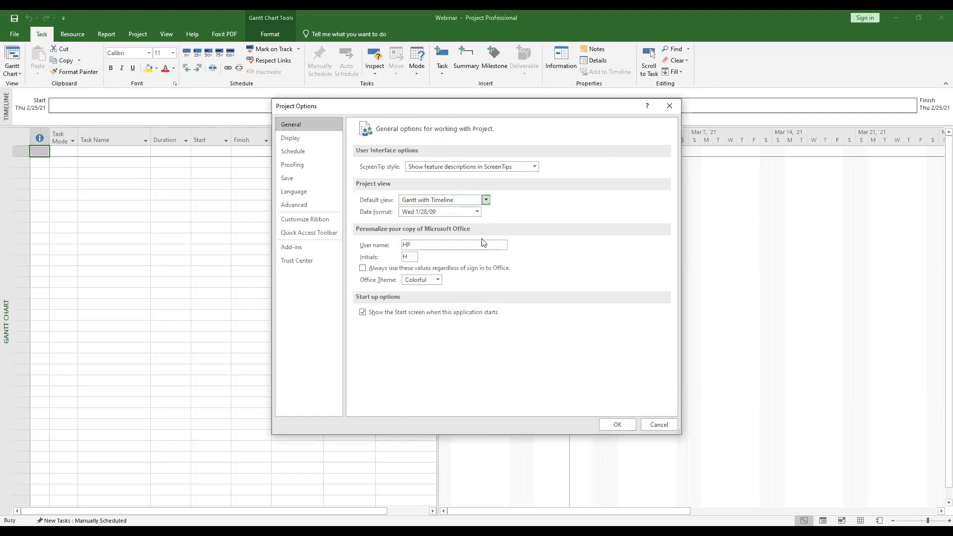
left_click(477, 213)
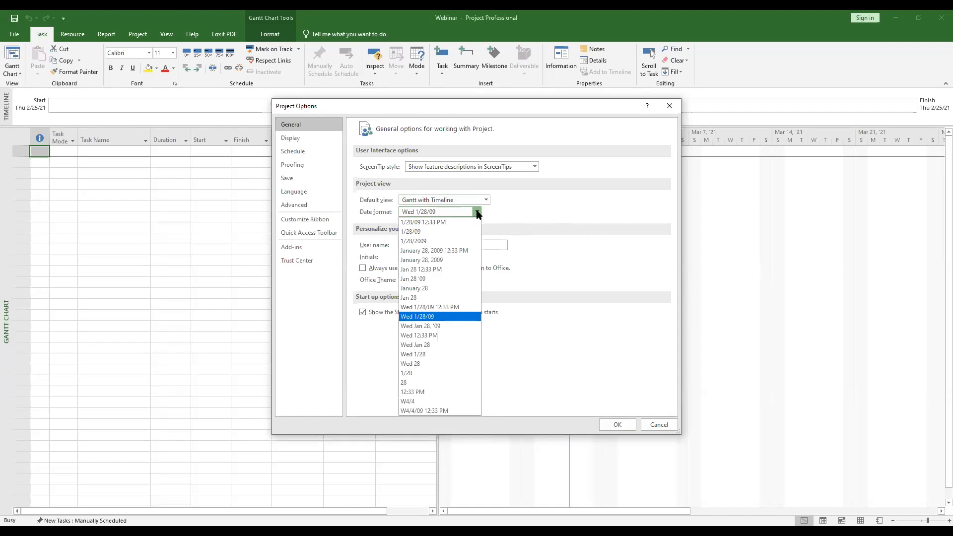
left_click(443, 316)
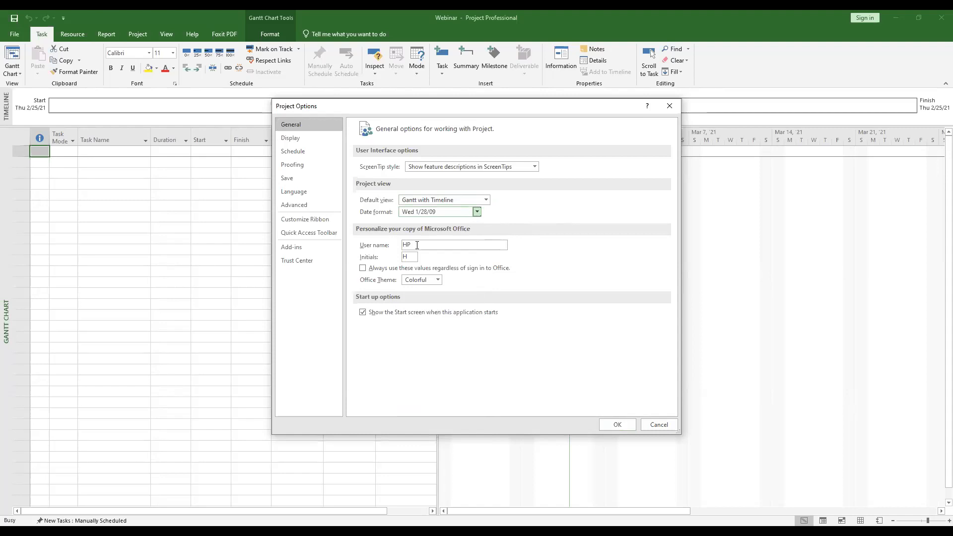
double_click(407, 258)
Choose Gregorian Calendar as the calendar type in the project's display options
left_click(305, 139)
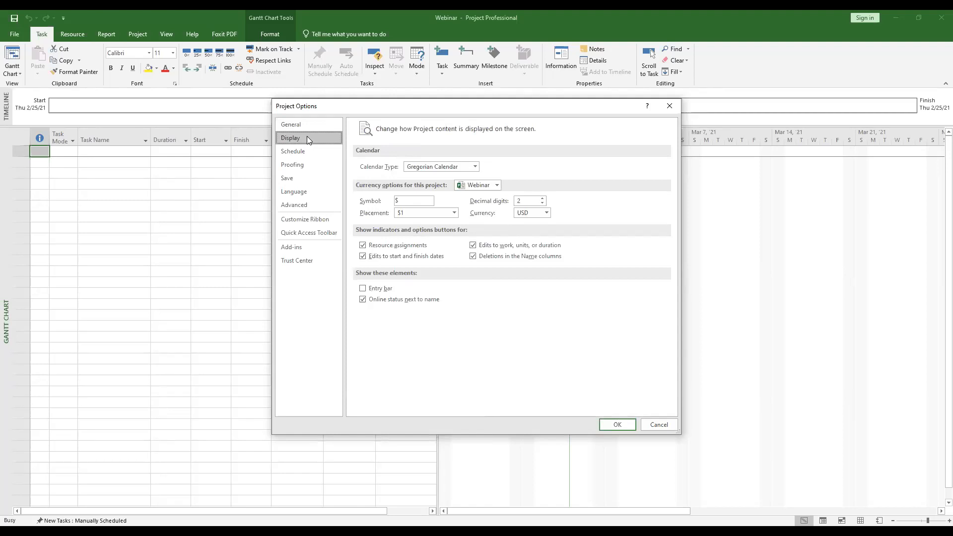
left_click(315, 124)
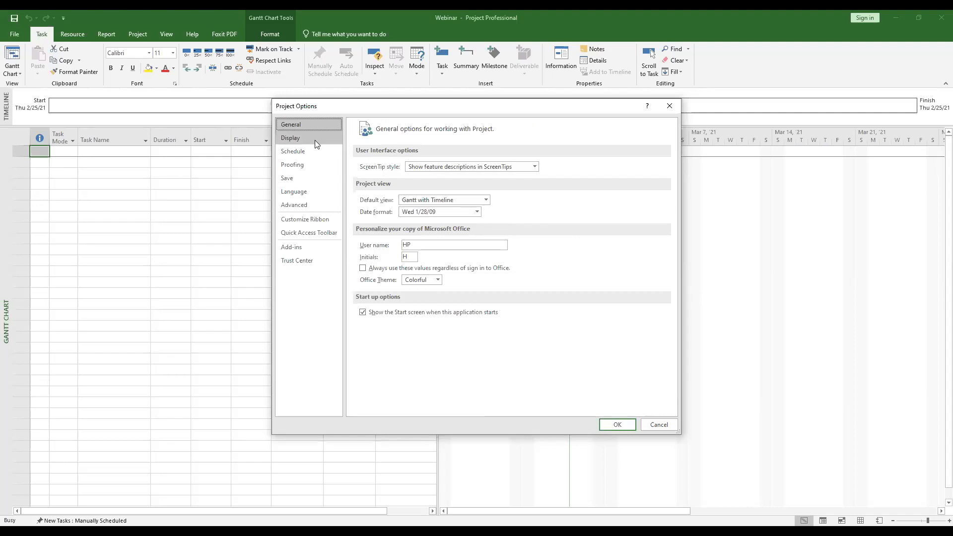
left_click(315, 139)
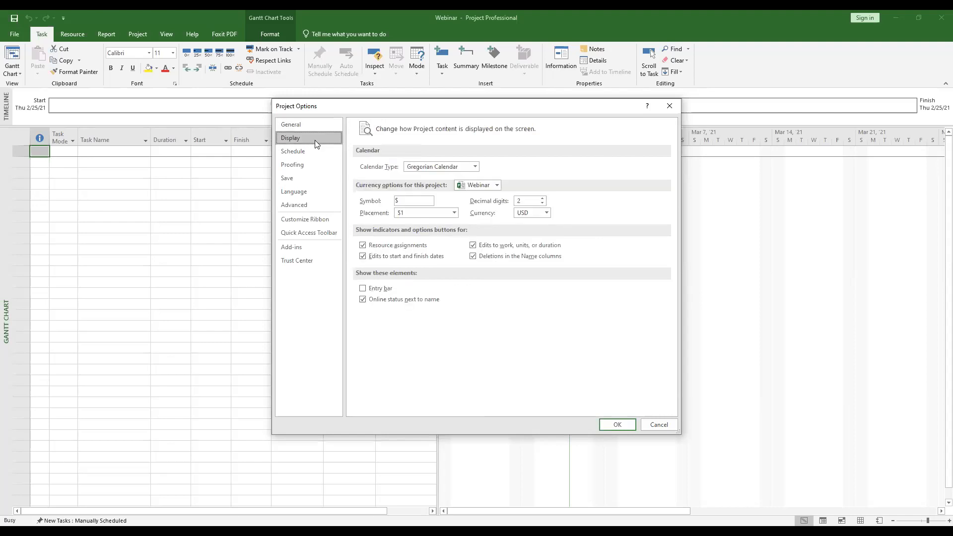
left_click(475, 167)
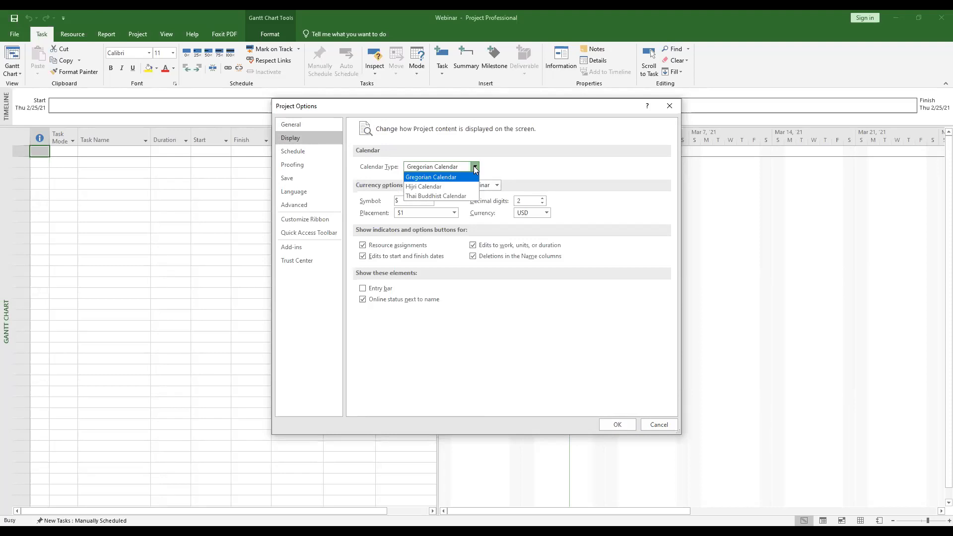
left_click(450, 169)
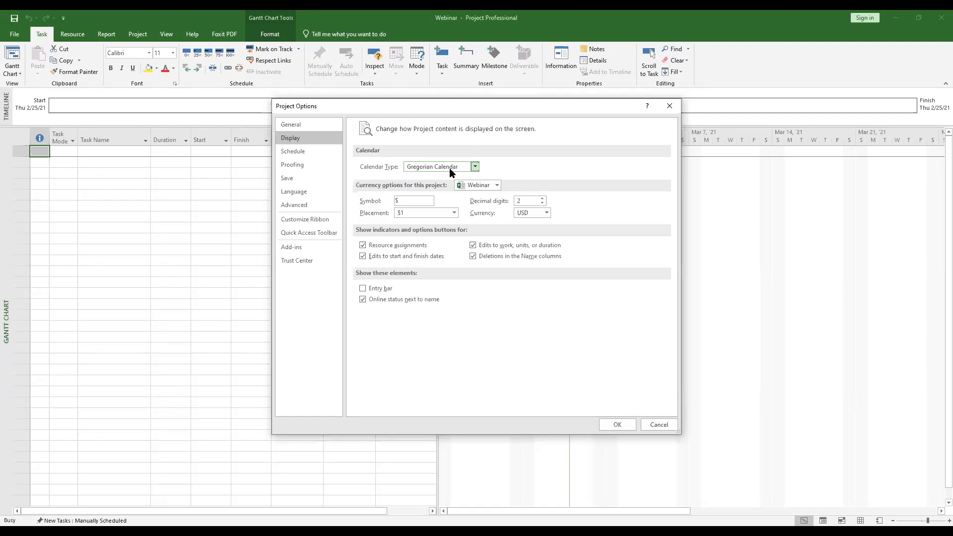
left_click(477, 167)
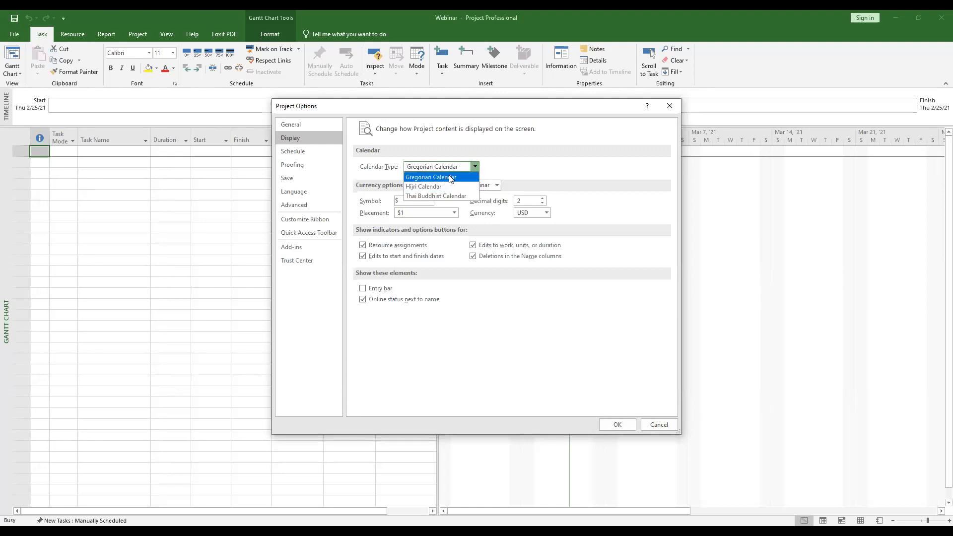
left_click(450, 177)
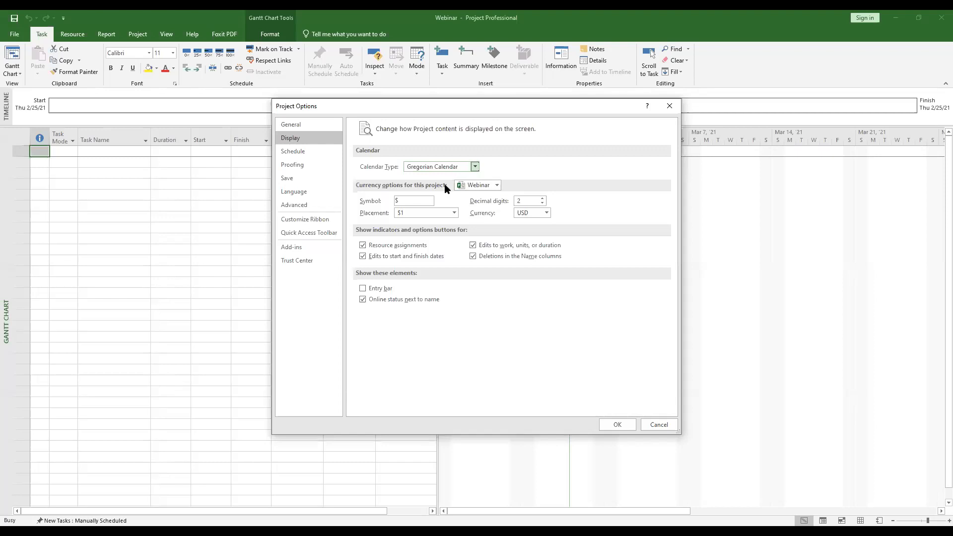
Set the Webinar project's currency symbol to Ugsh with 2 decimal digits
left_click(407, 198)
key("BackSpace")
type("Ugsh")
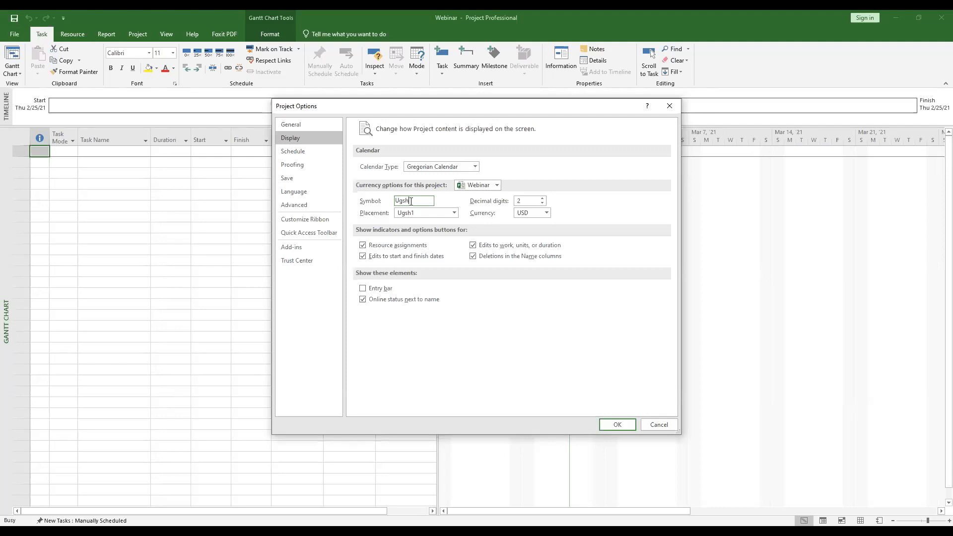
left_click_drag(406, 199, 392, 201)
left_click(542, 203)
left_click(520, 201)
left_click(543, 199)
left_click(543, 199)
Set the project currency to UGX and change its symbol to Ug. Sh
left_click(546, 213)
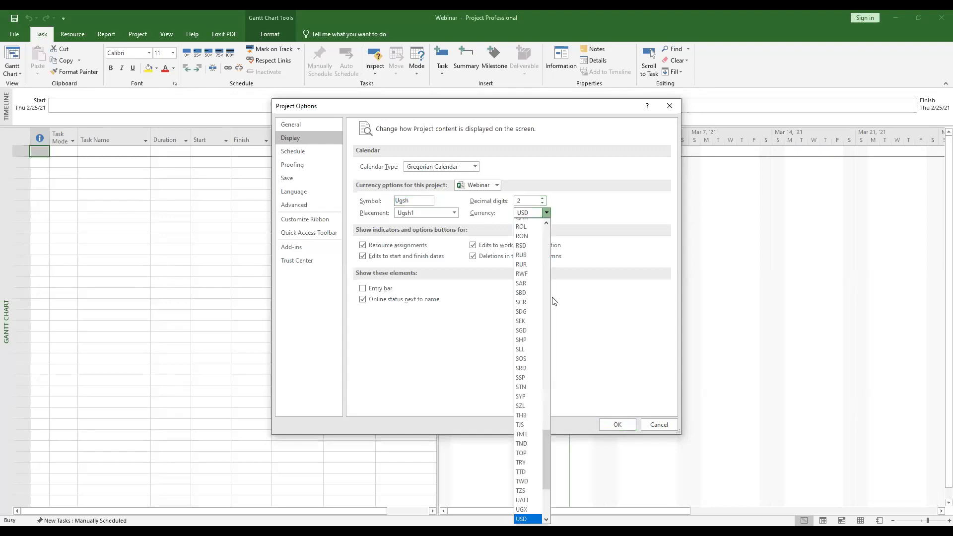
left_click(551, 432)
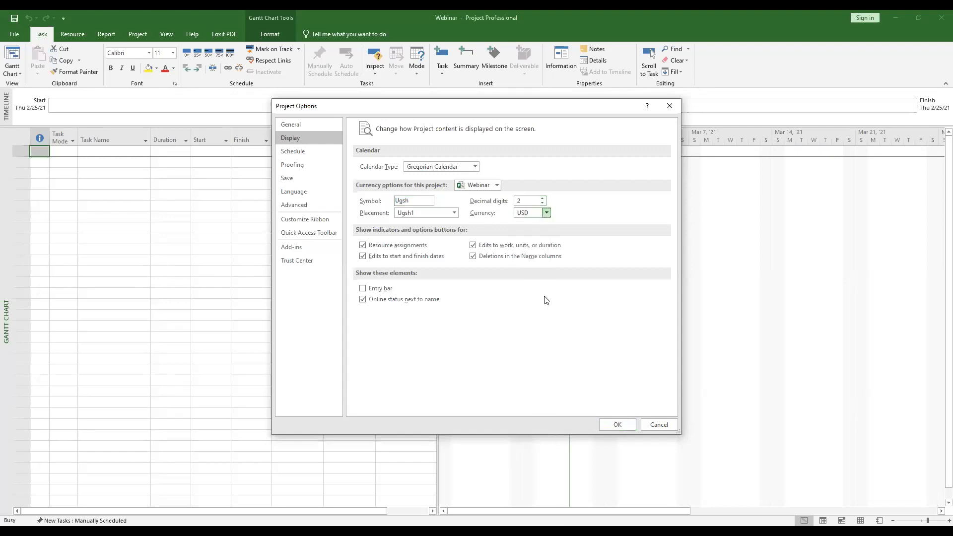
left_click(546, 213)
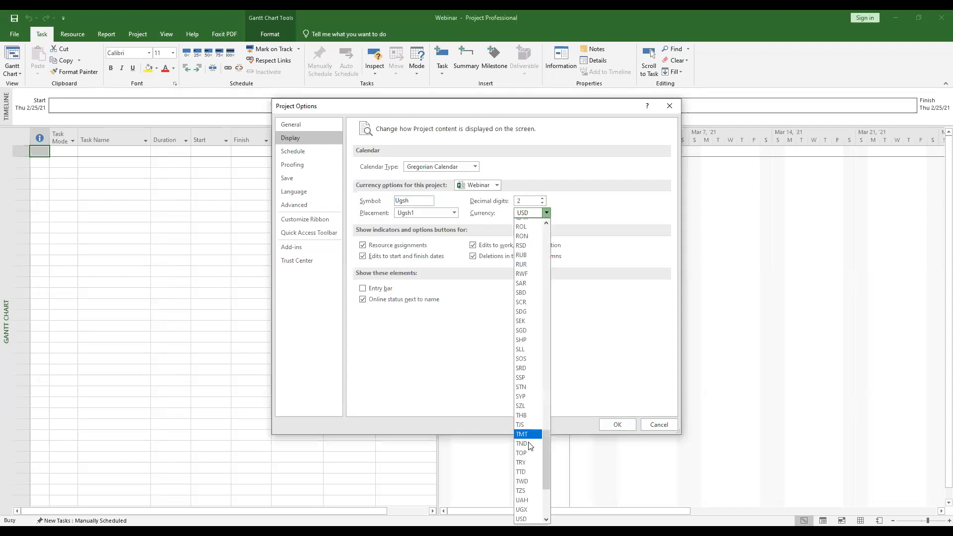
left_click(518, 510)
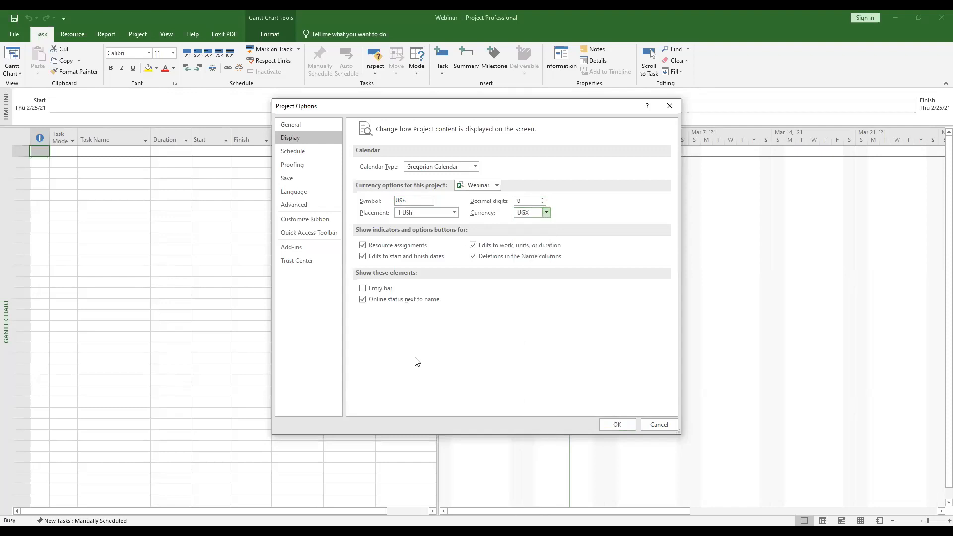
left_click(399, 201)
type("g.")
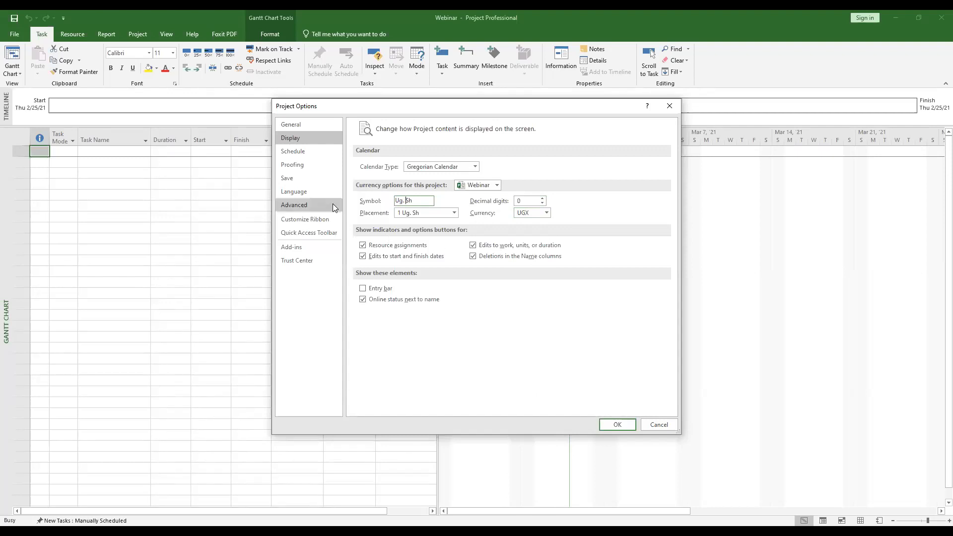
Examine the project's schedule options, including the week start day, default working times and hours per day
left_click(298, 153)
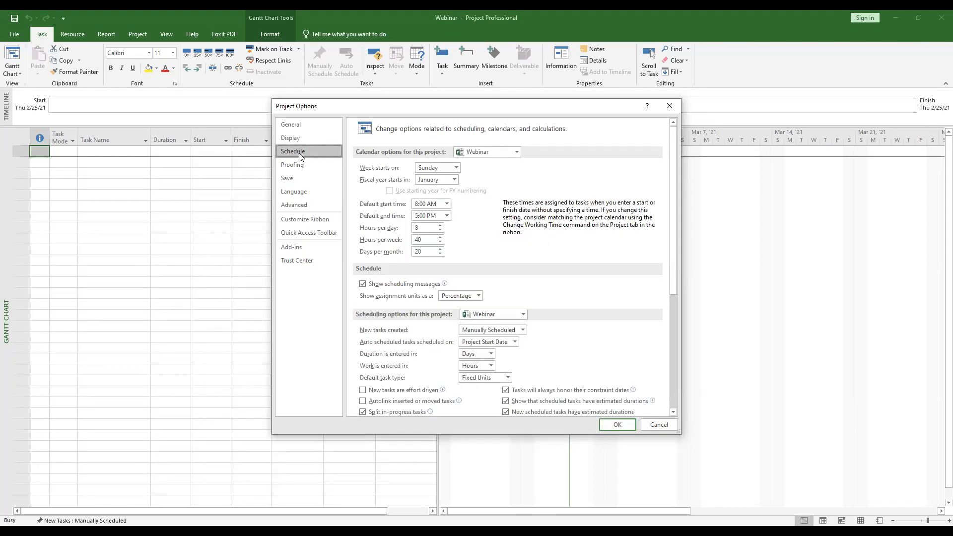
left_click(455, 168)
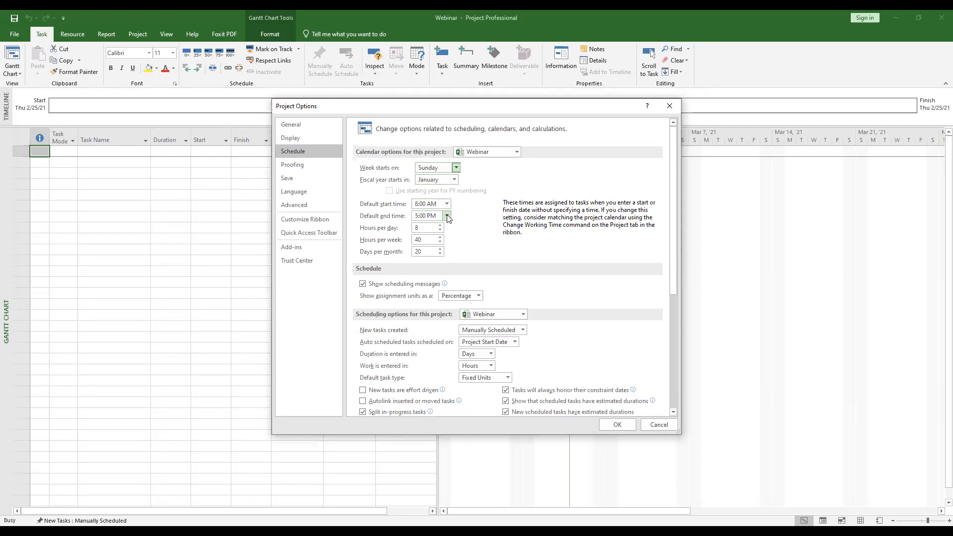
left_click(418, 229)
scroll(675, 247, "down", 5)
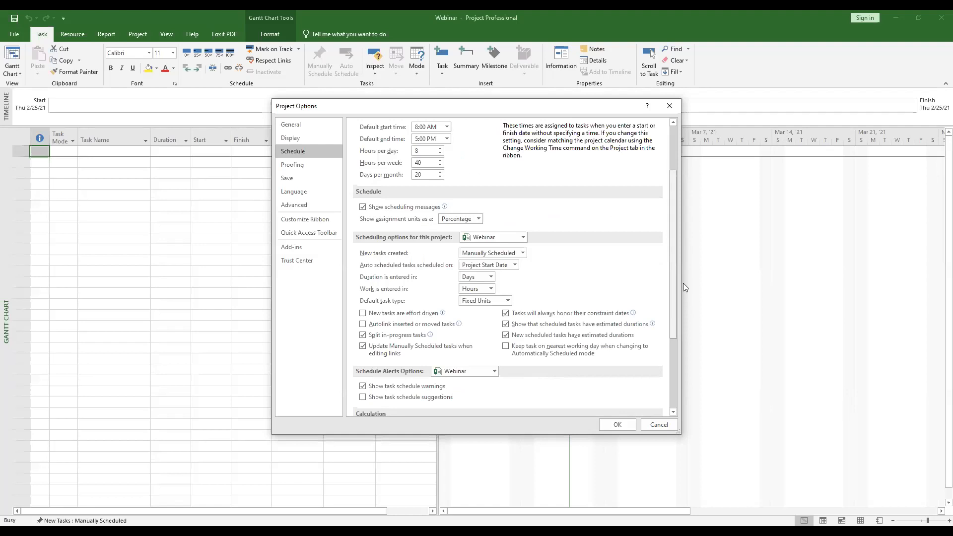
scroll(696, 339, "down", 2)
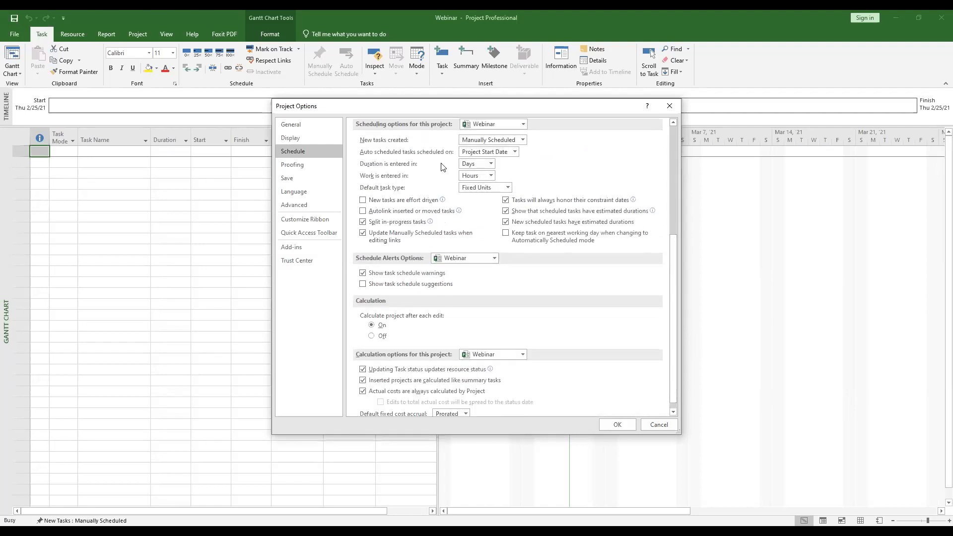
Check the available units for entering task duration and work, and apply the project options
left_click(491, 164)
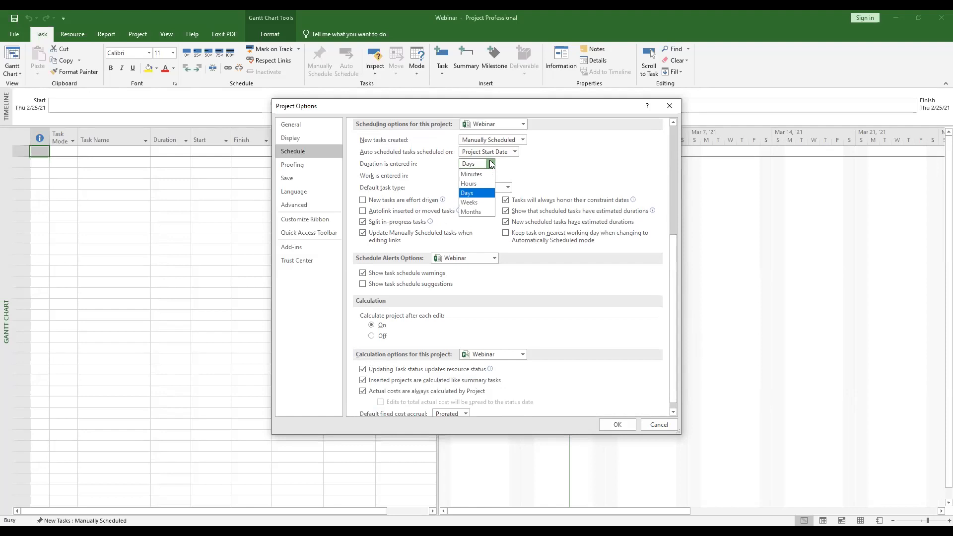
left_click(490, 164)
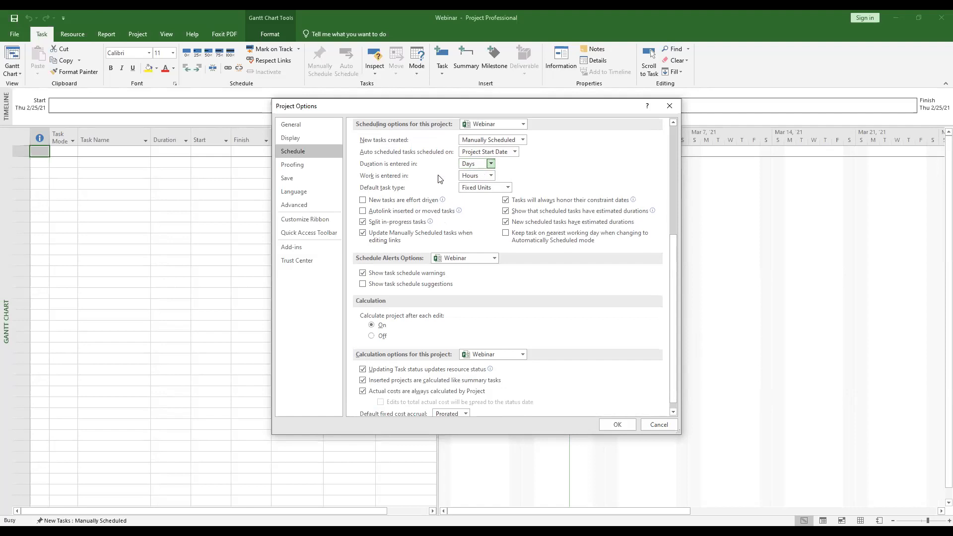
left_click(491, 176)
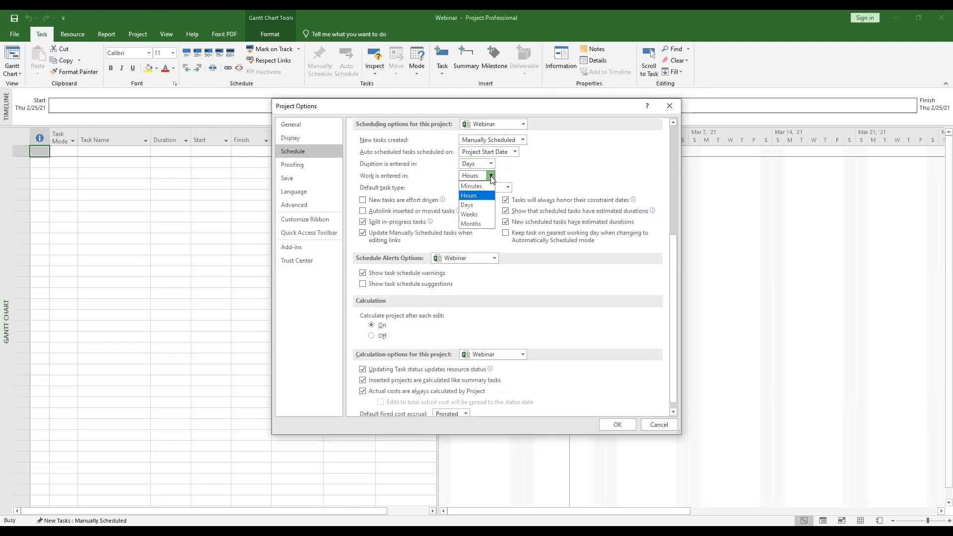
left_click(490, 177)
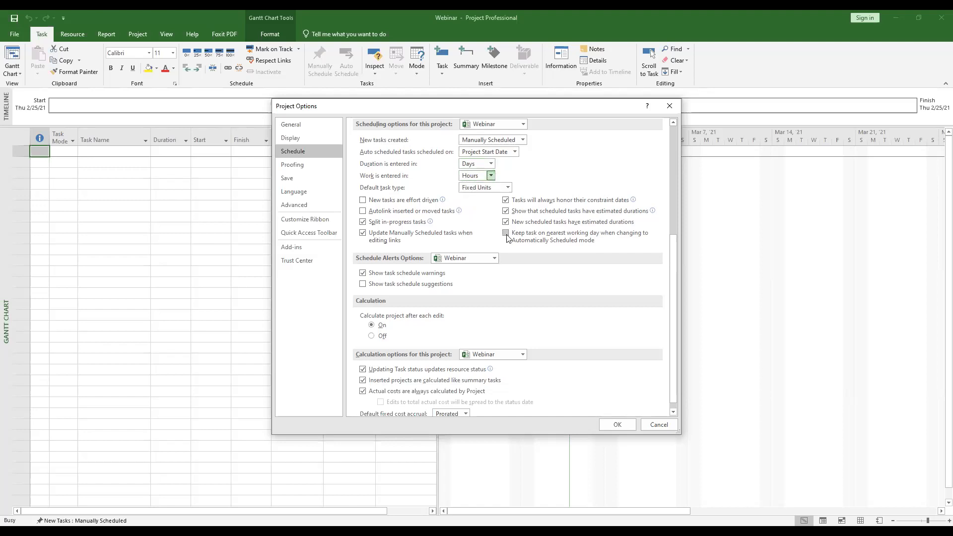
left_click_drag(673, 258, 678, 281)
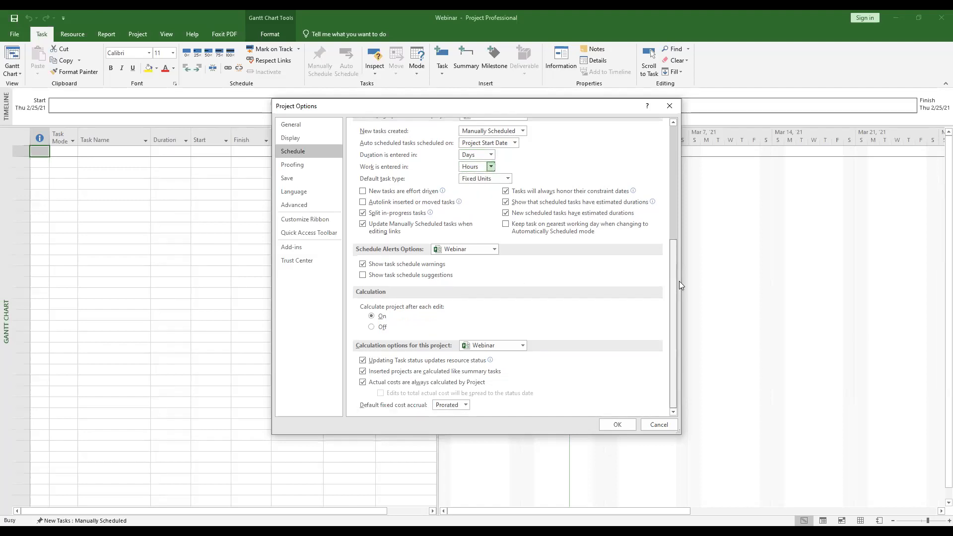
left_click(616, 423)
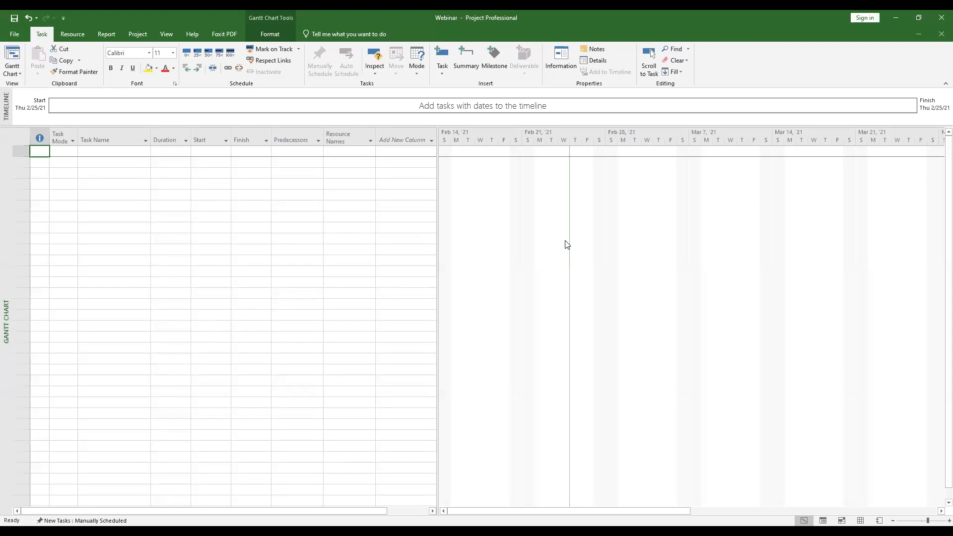
Examine the project's schedule options for working hours per day, hours per week and days per month, keeping the settings
left_click(18, 32)
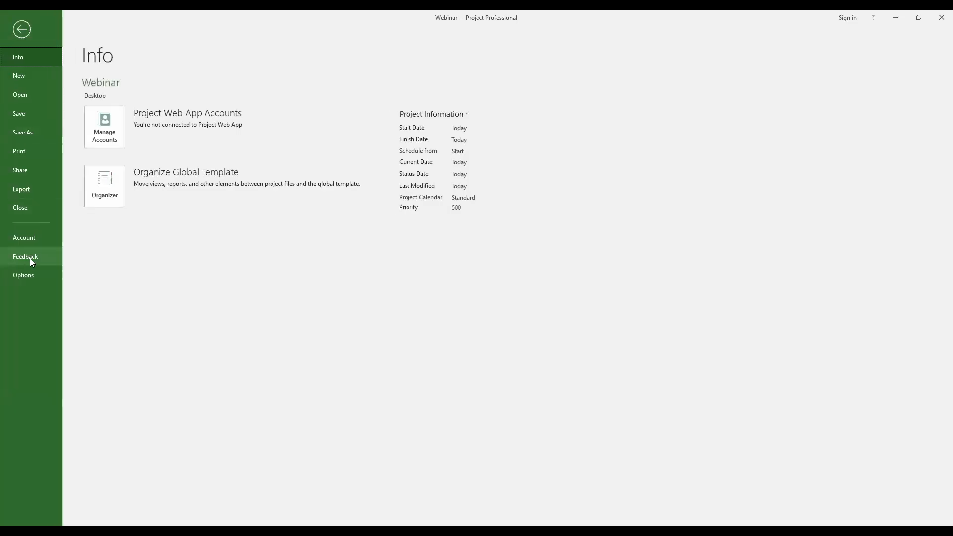
left_click(32, 271)
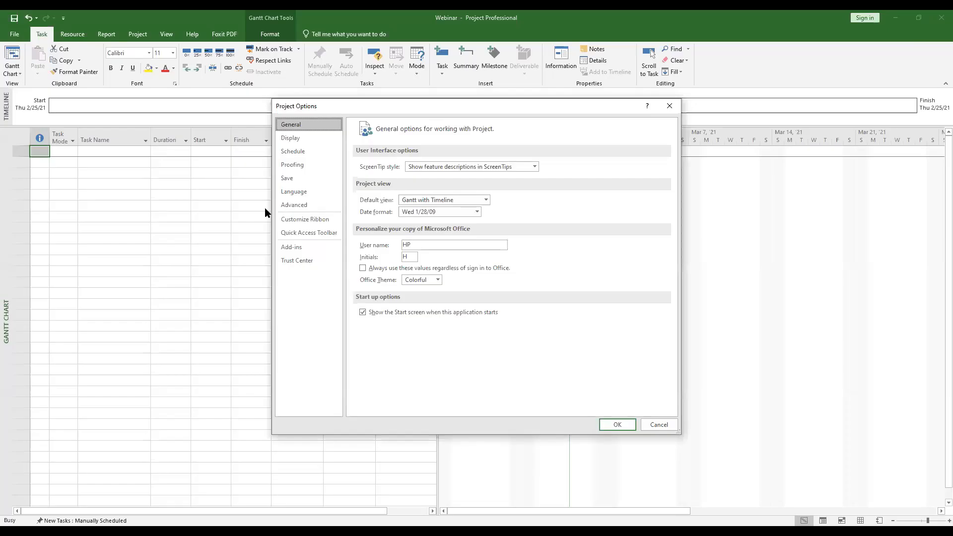
left_click(328, 155)
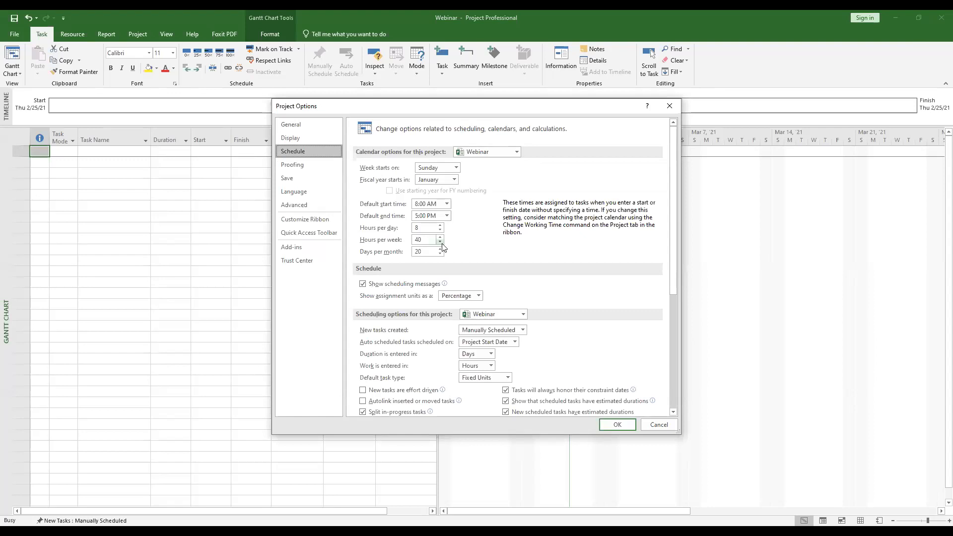
left_click(425, 251)
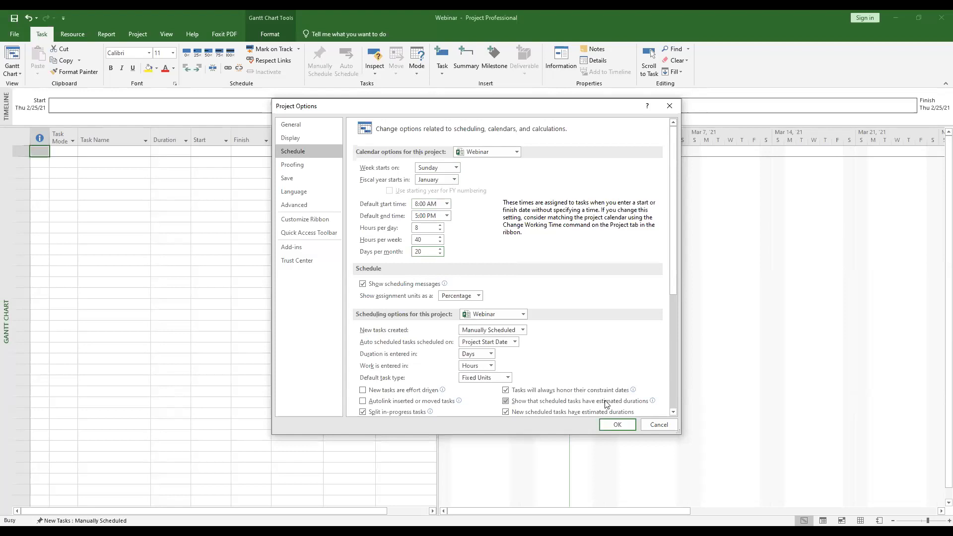
left_click(614, 424)
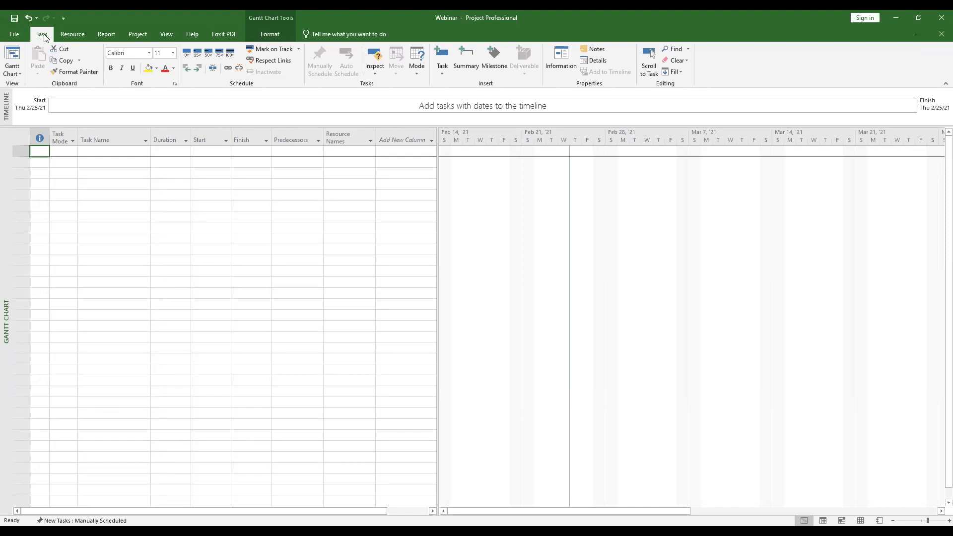
Review the commands for resources, reports, project properties, views, help, PDF creation, chart formatting and tasks, plus the task table and chart areas
left_click(72, 34)
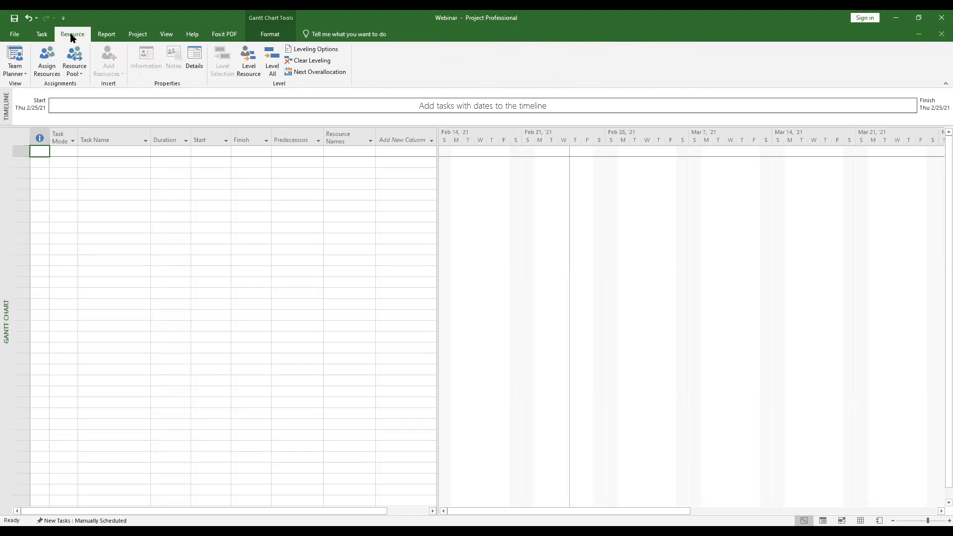
left_click(105, 36)
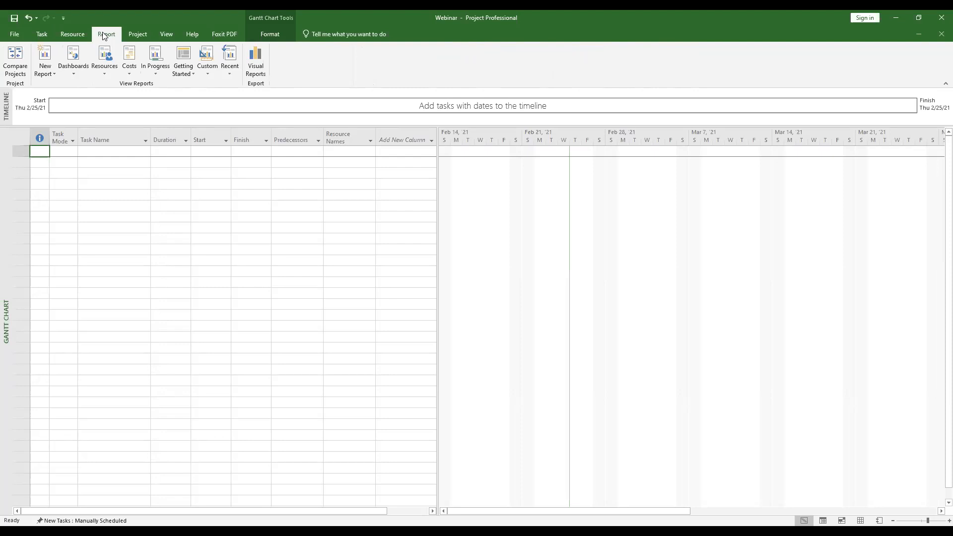
left_click(133, 35)
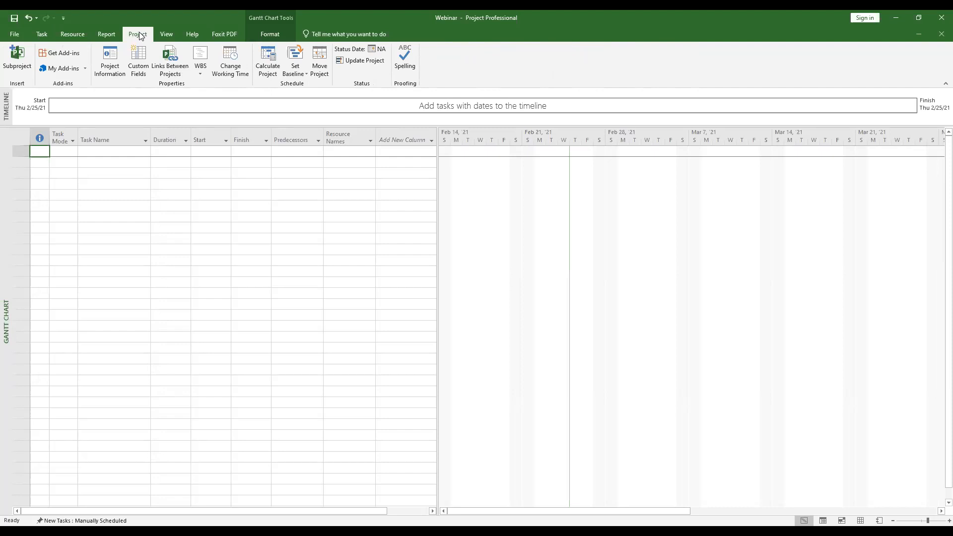
left_click(165, 35)
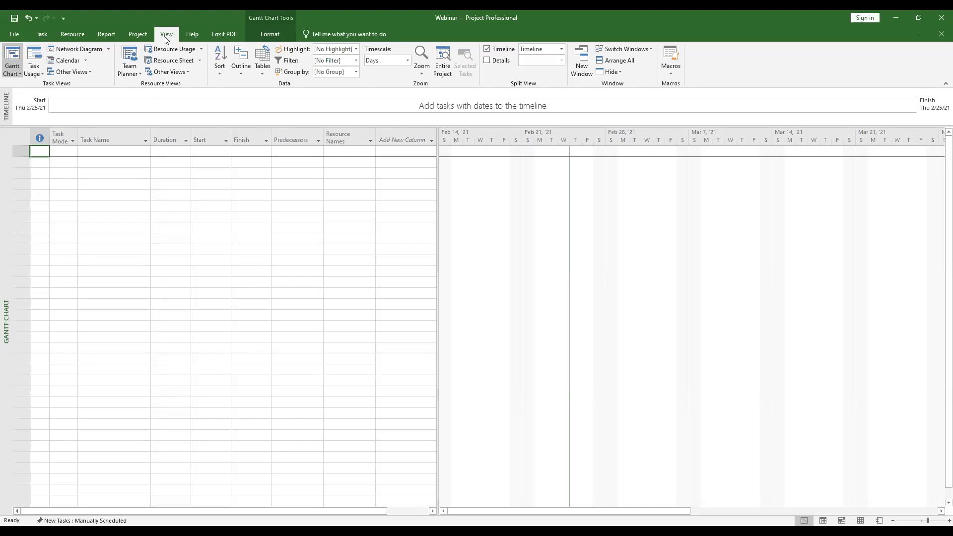
left_click(192, 34)
left_click(223, 33)
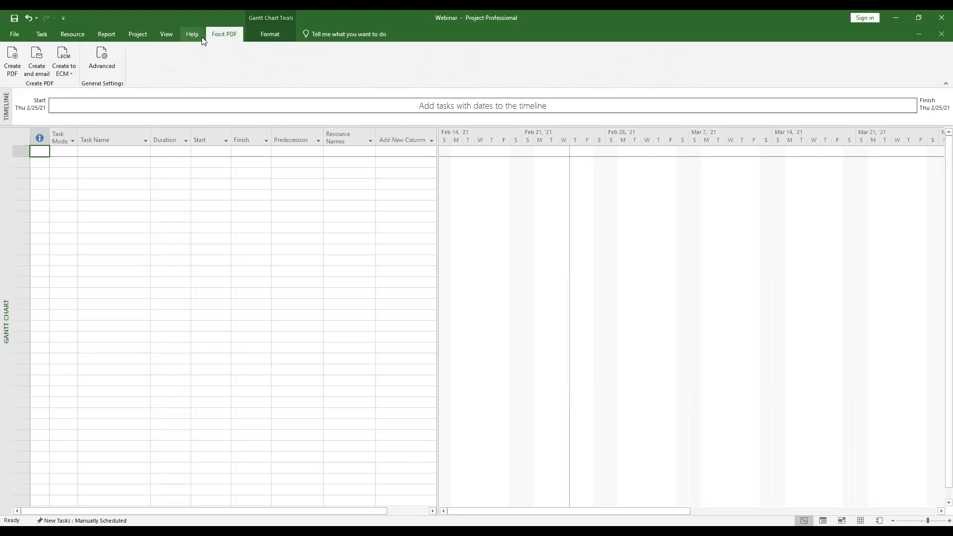
left_click(256, 36)
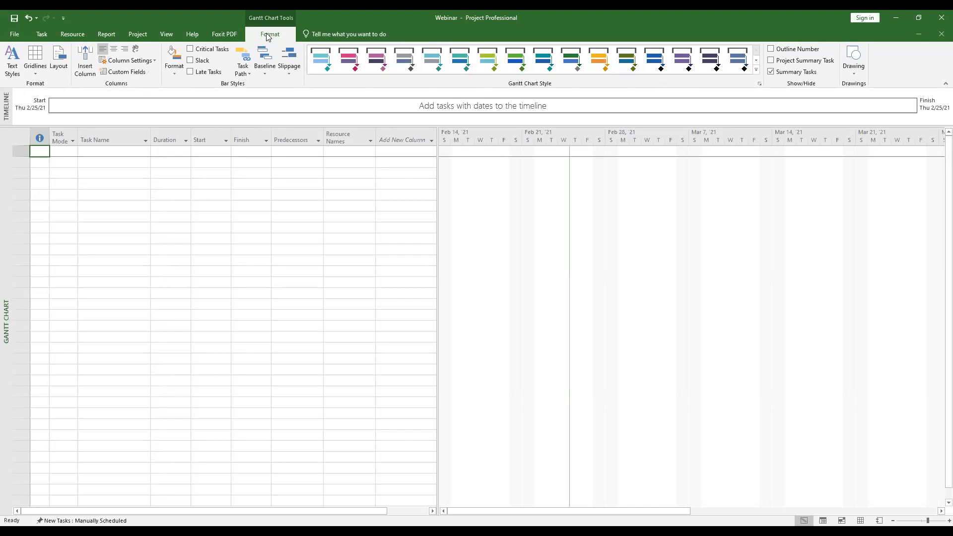
left_click(50, 35)
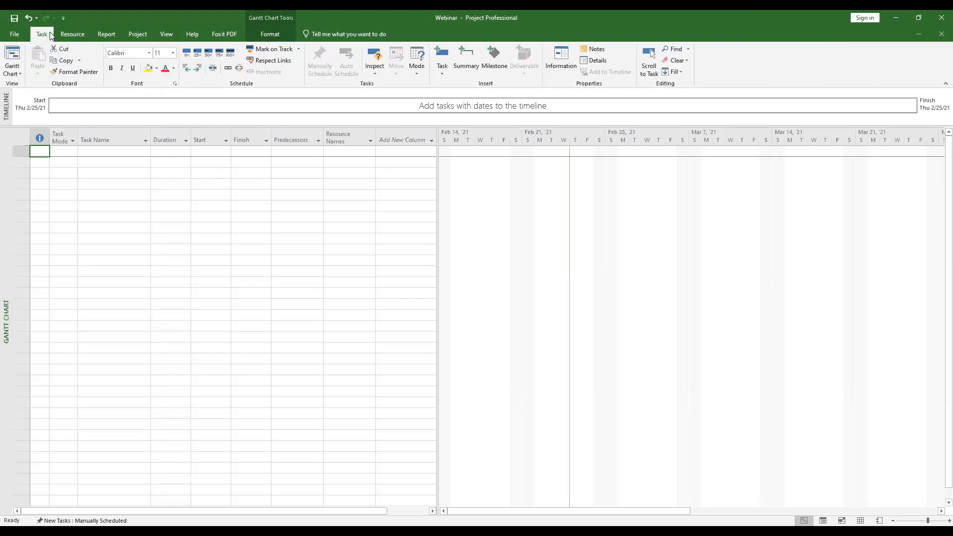
left_click_drag(60, 160, 369, 433)
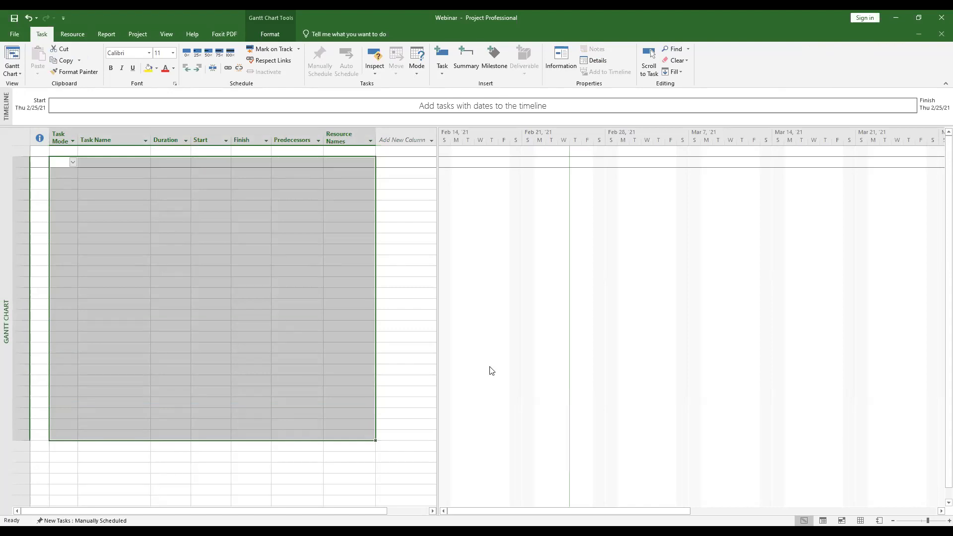
mouse_move(576, 304)
left_mouse_down()
mouse_move(699, 288)
mouse_move(638, 255)
left_mouse_up()
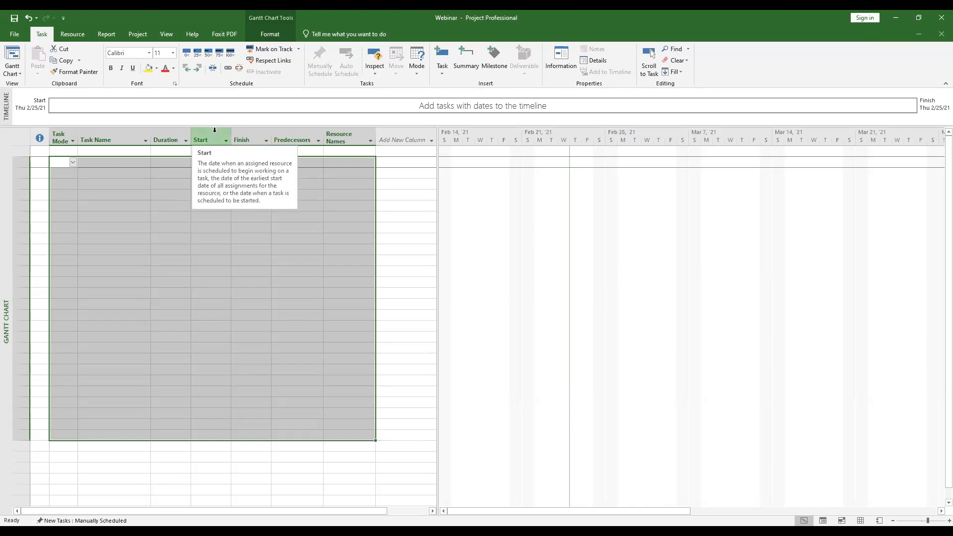
Set the project's start date to Mon 3/1/21 in the project information
left_click(130, 31)
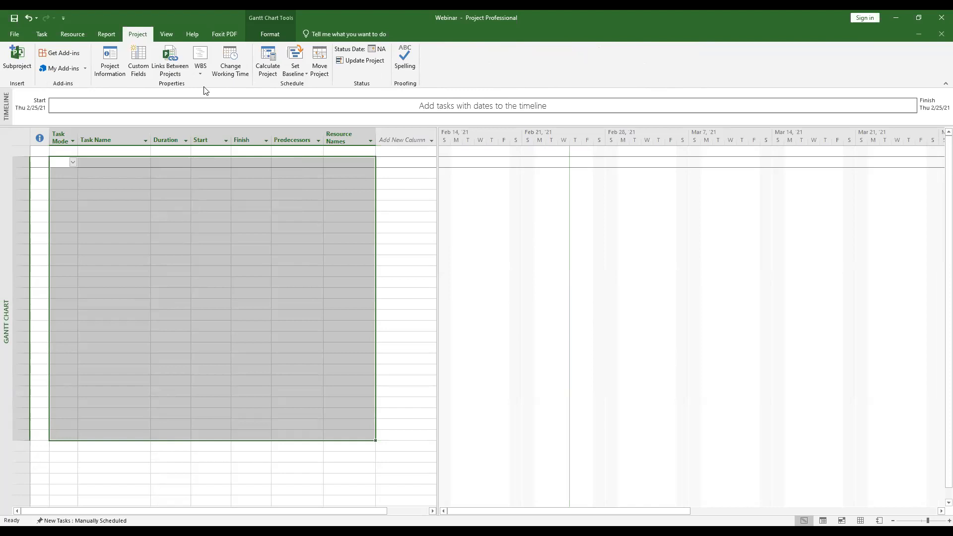
left_click(113, 60)
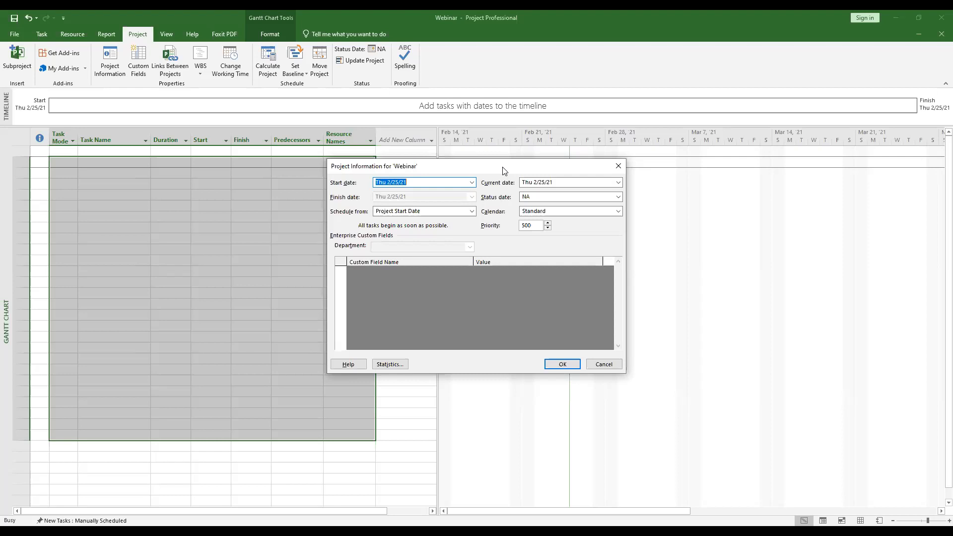
left_click(471, 184)
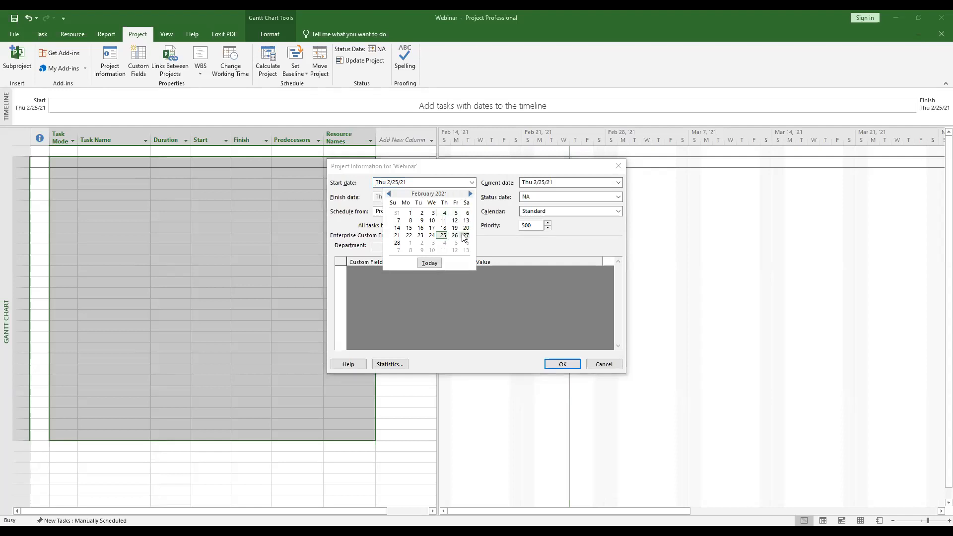
left_click(408, 242)
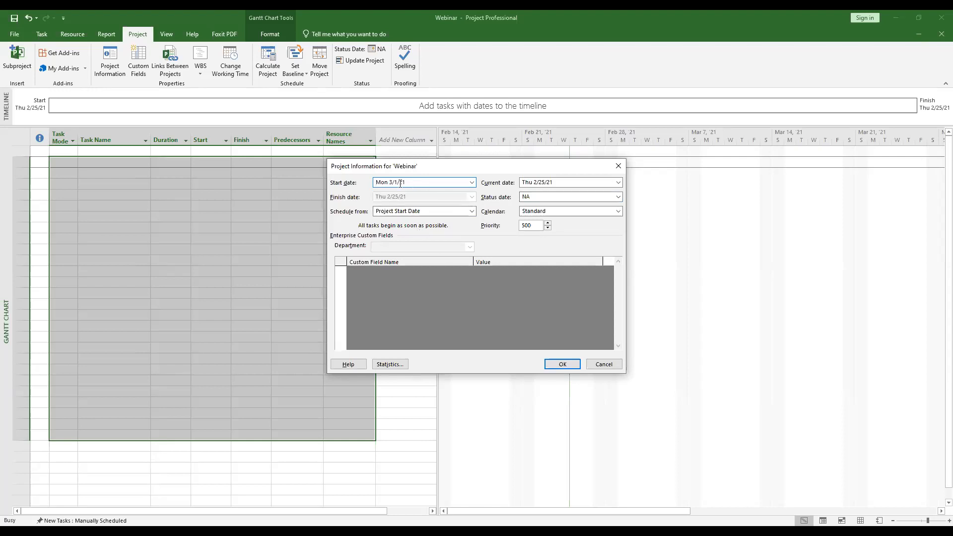
left_click(563, 365)
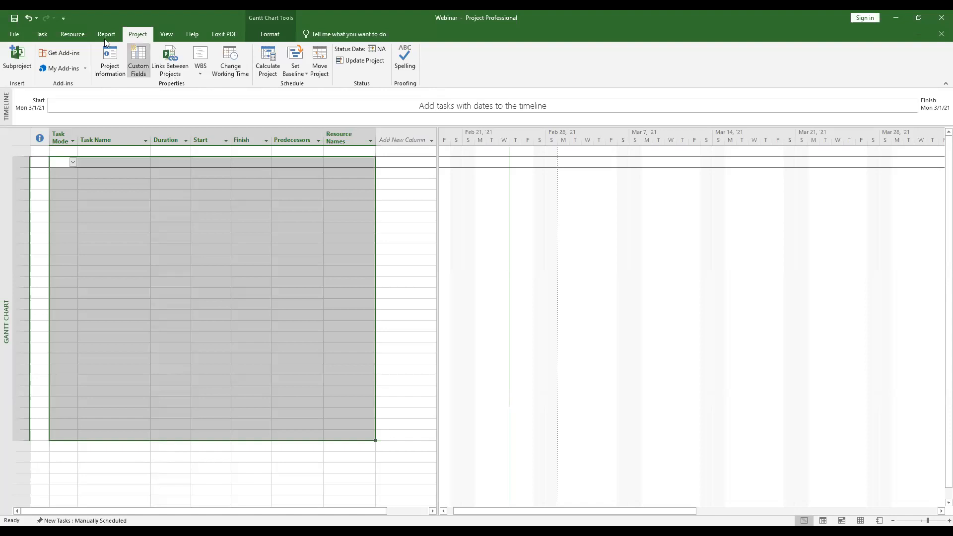
Enter FULL PROJECT NAME as the first task in the empty task table
left_click(44, 36)
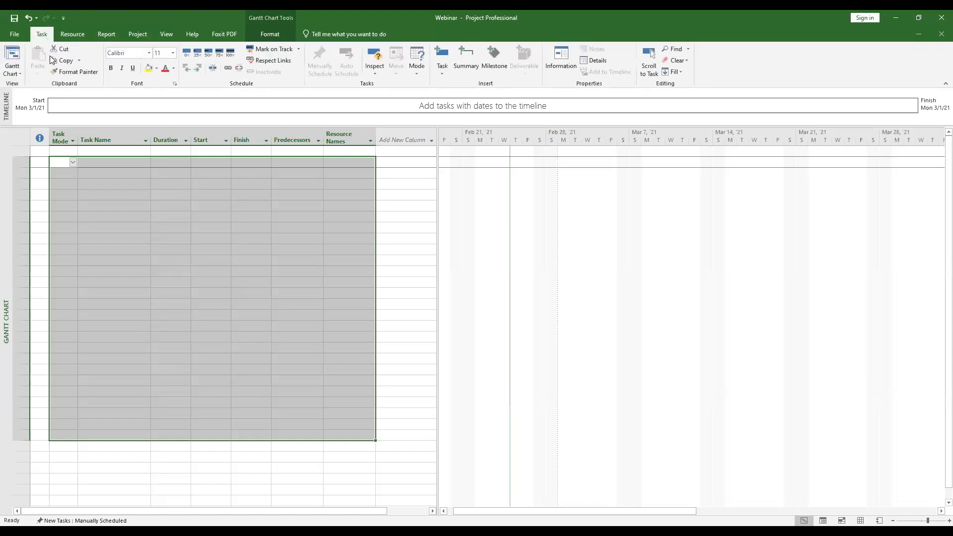
left_click(143, 212)
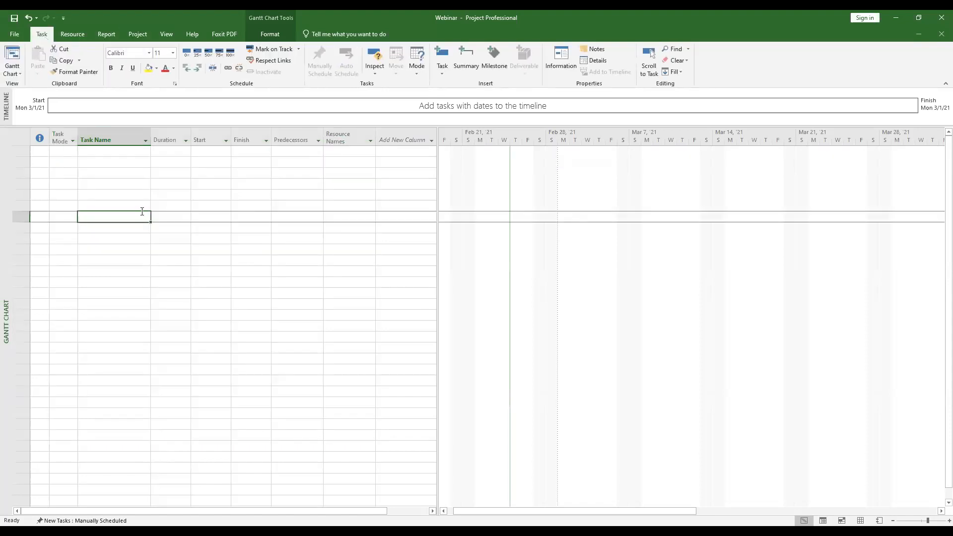
left_click(106, 152)
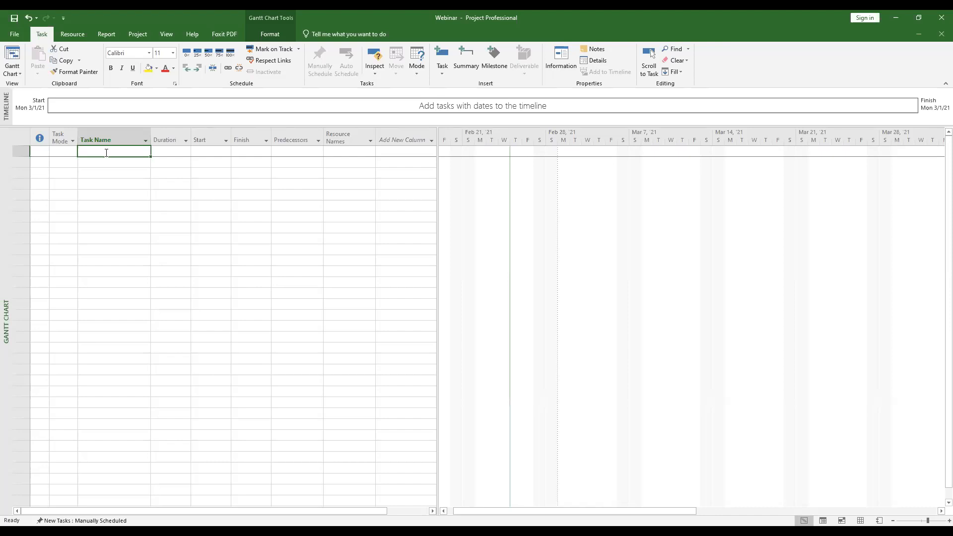
type("FULL")
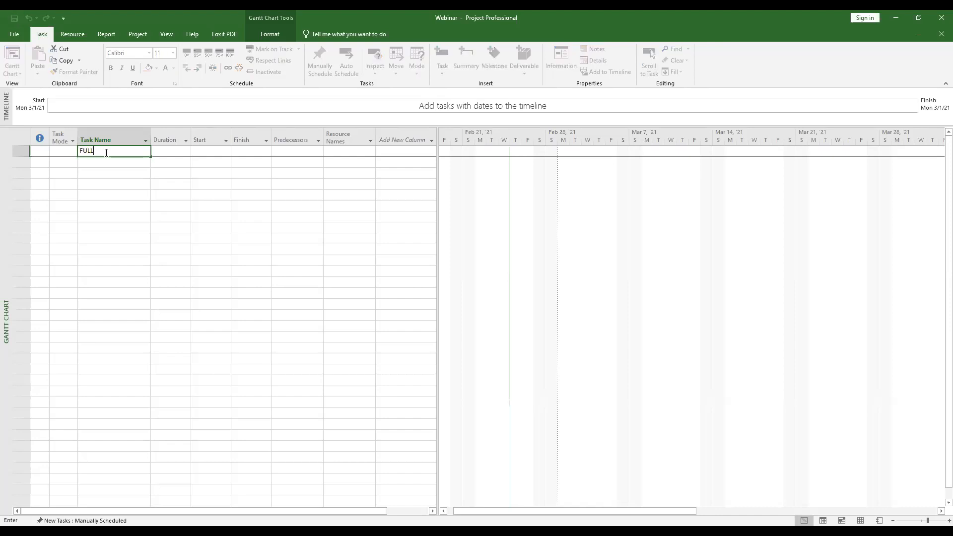
type(" PROJECT NAME")
left_click(110, 165)
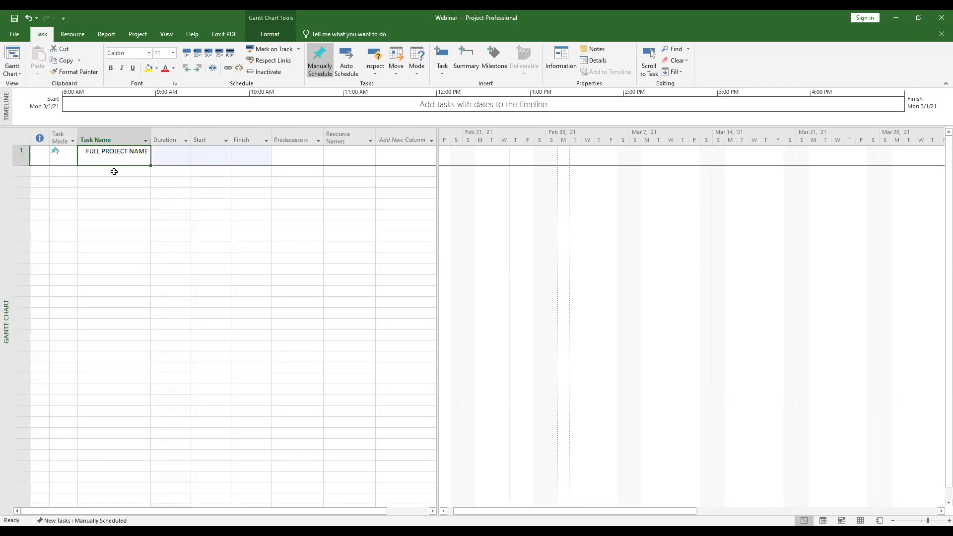
left_click(114, 170)
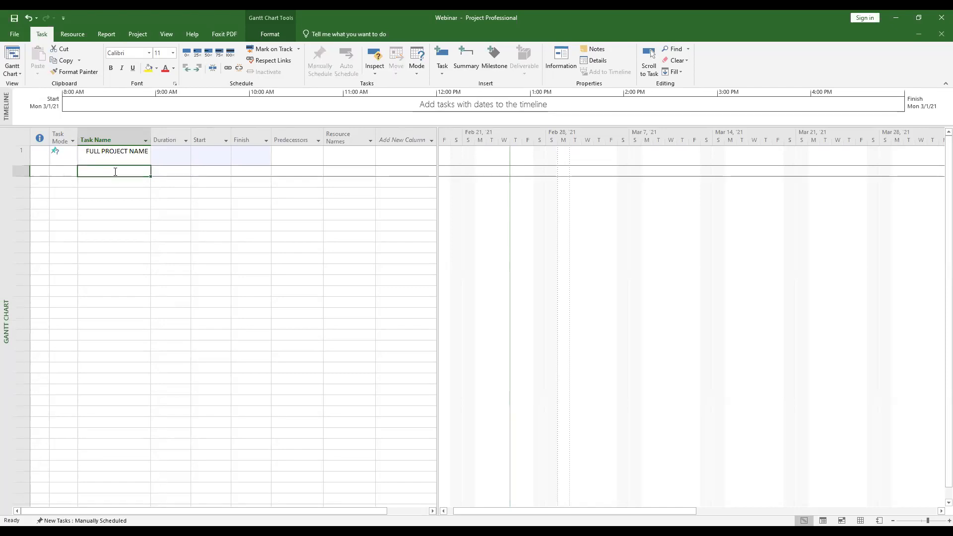
Widen the task table area beside the Gantt chart and check the fields available for a new column
left_click(129, 153)
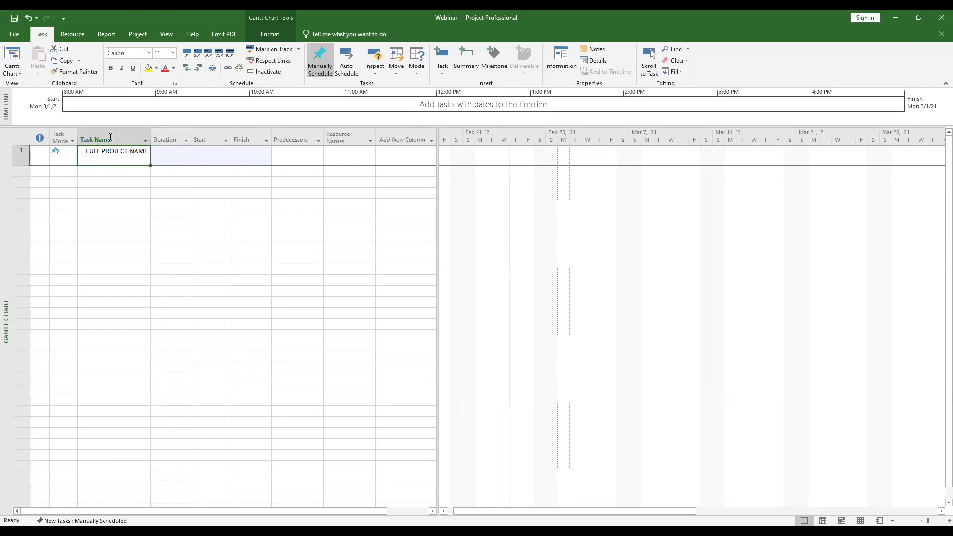
left_click_drag(117, 140, 342, 136)
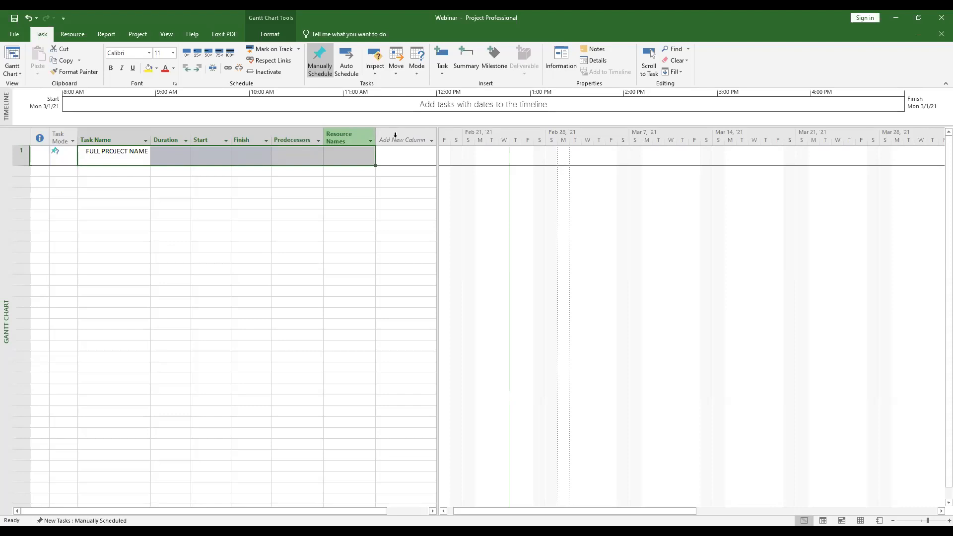
left_click_drag(434, 140, 557, 140)
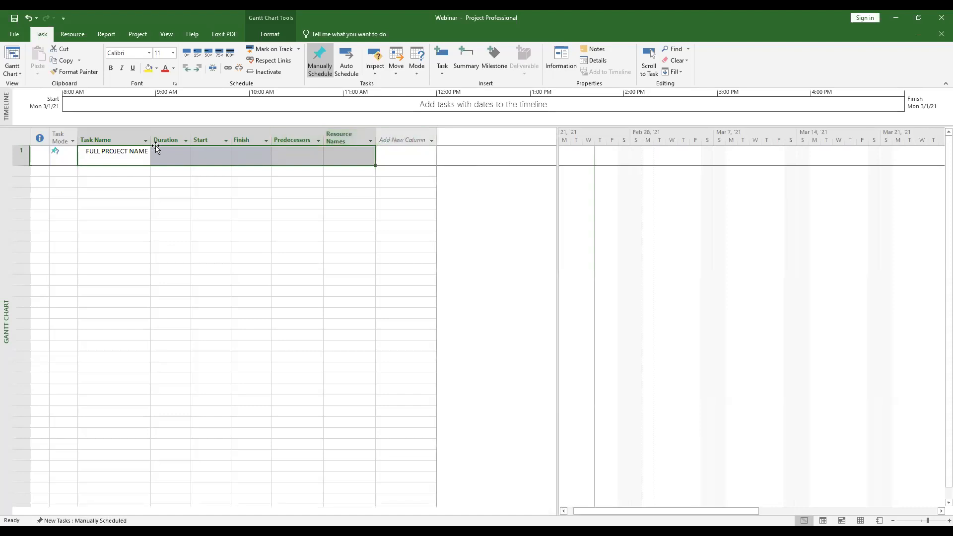
left_click(390, 136)
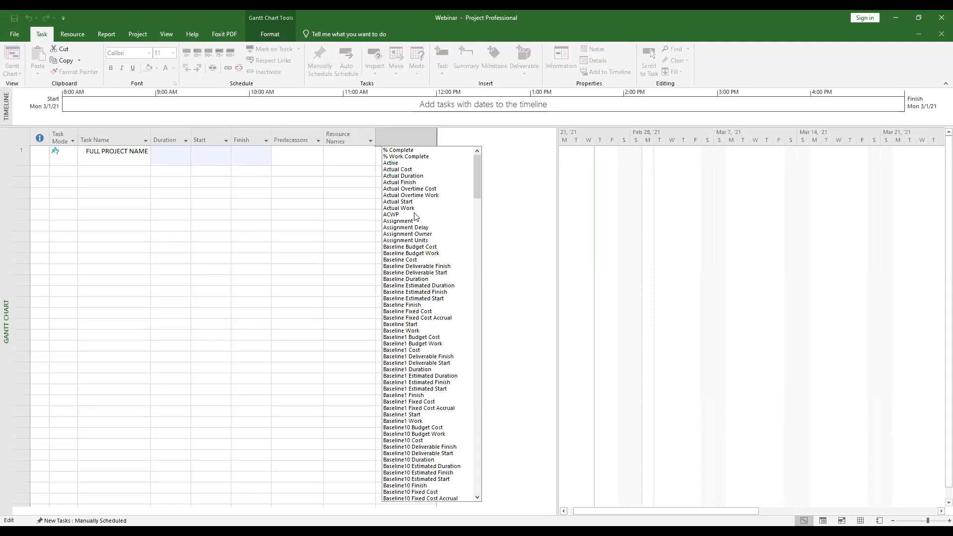
left_click_drag(475, 181, 499, 171)
left_click(499, 170)
left_click(121, 152)
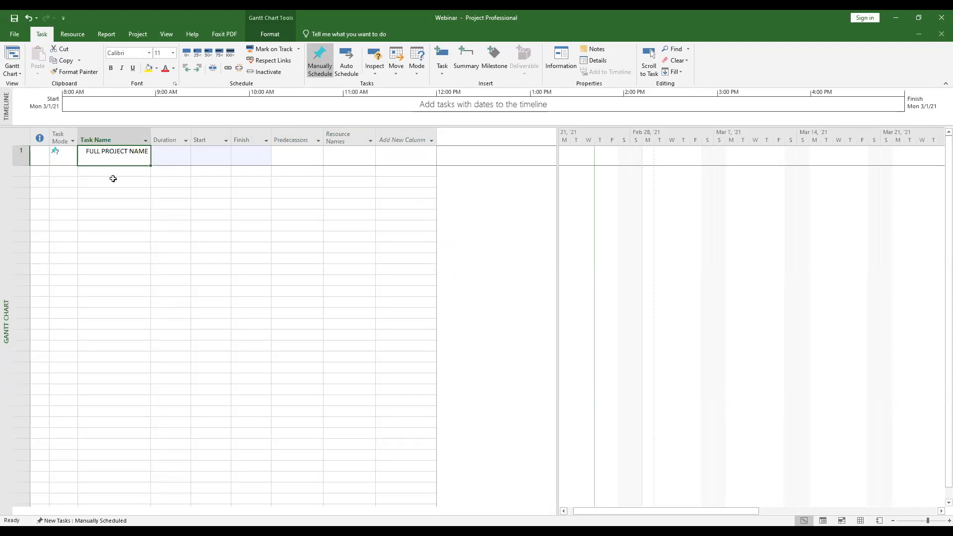
left_click(115, 173)
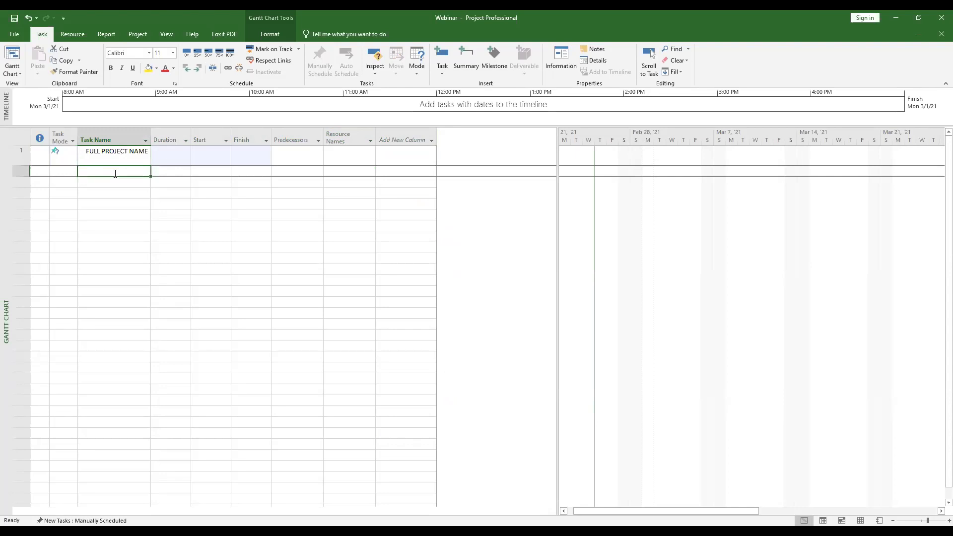
type("SUB ")
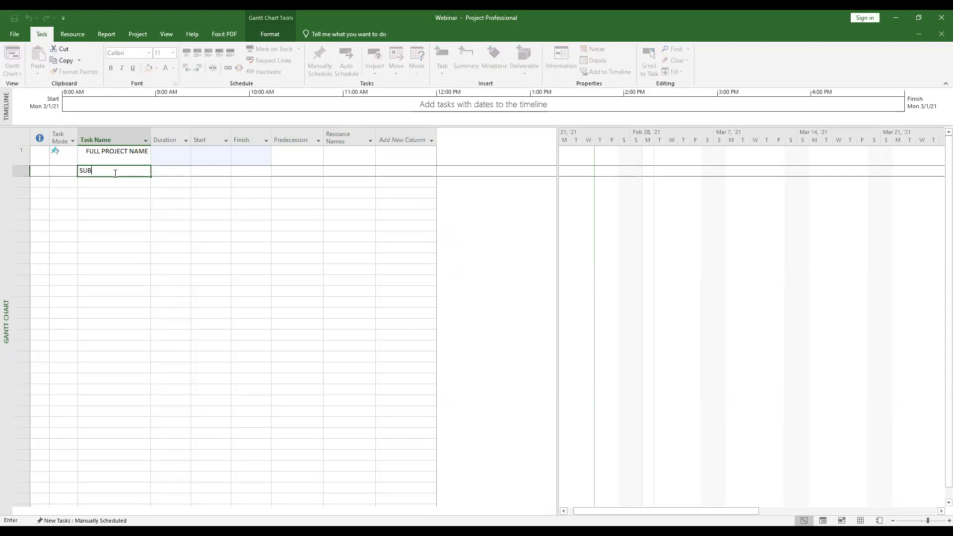
type("PROJECT")
key("BackSpace")
key("BackSpace")
key("BackSpace")
key("BackSpace")
key("BackSpace")
key("BackSpace")
key("BackSpace")
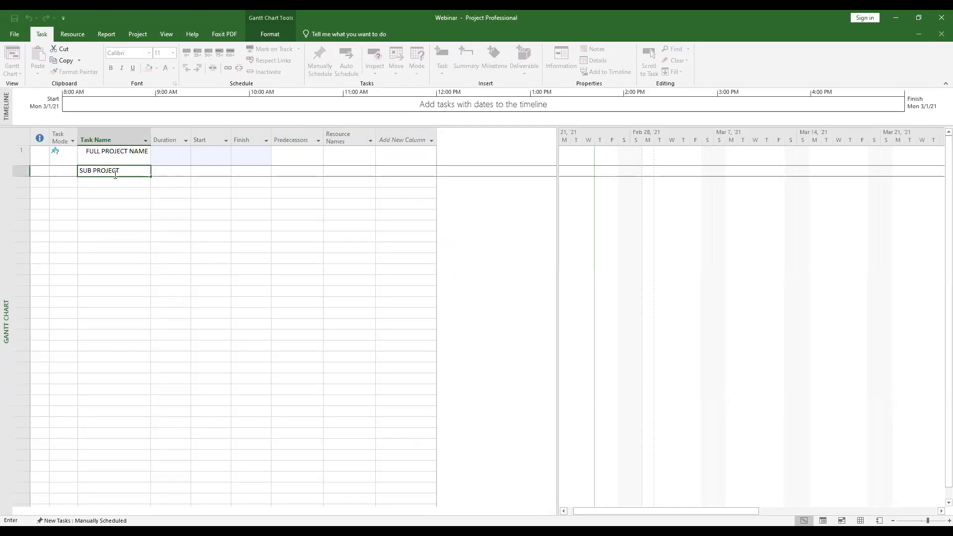
key("BackSpace")
key("BackSpace")
key("BackSpace")
key("BackSpace")
Enter LEVEL 1.1 as the task name in the row below FULL PROJECT NAME
type("LE")
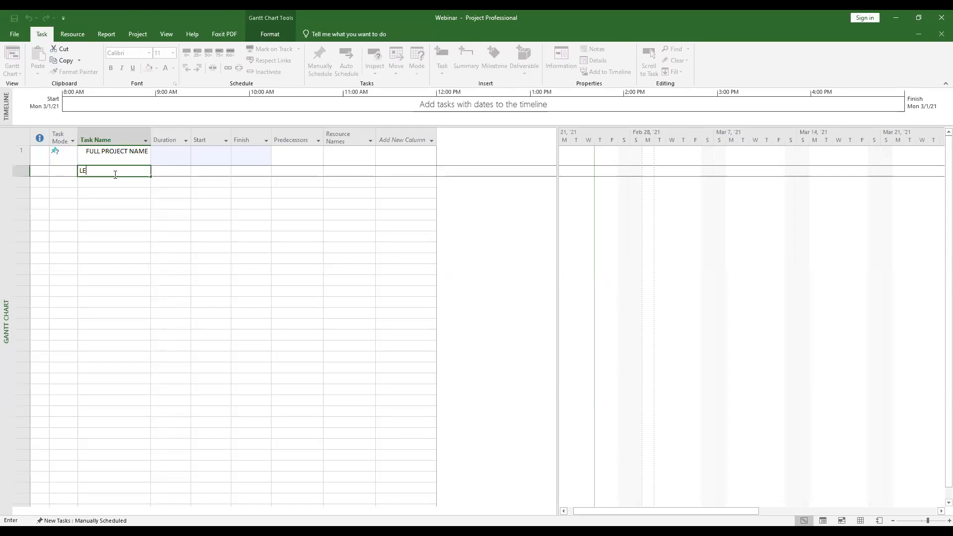
type("VEL 1.1")
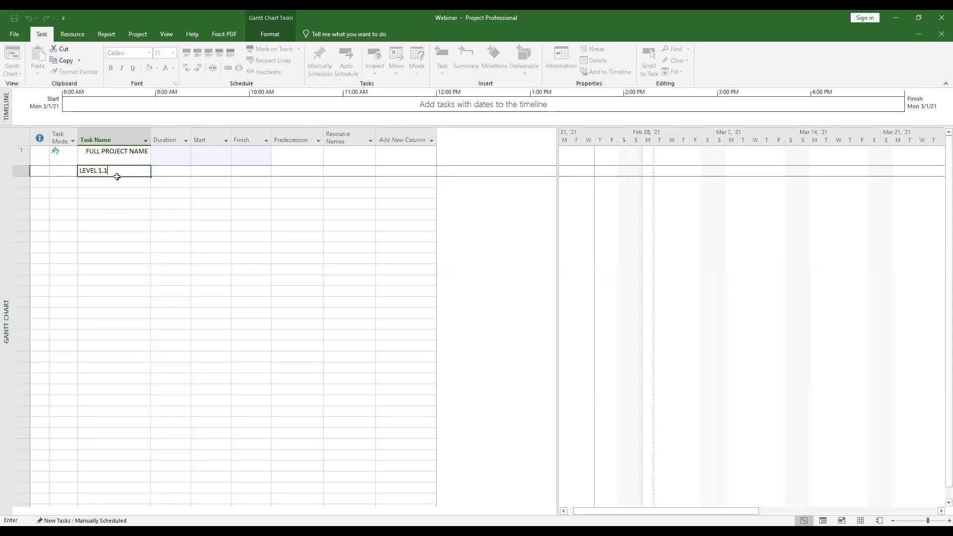
Add Task A, Task B, Task C and Task D as separate tasks in the rows below LEVEL 1.1
key("Return")
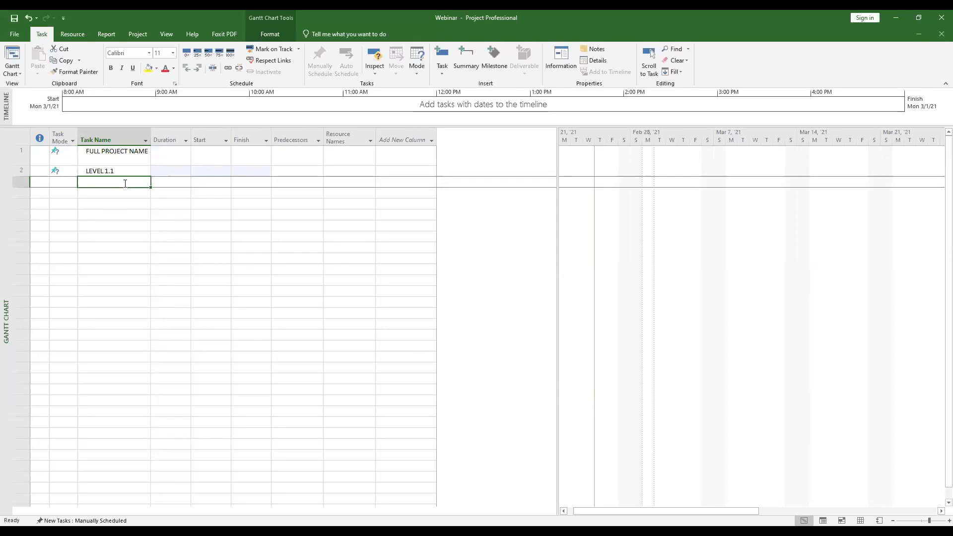
type("Task A")
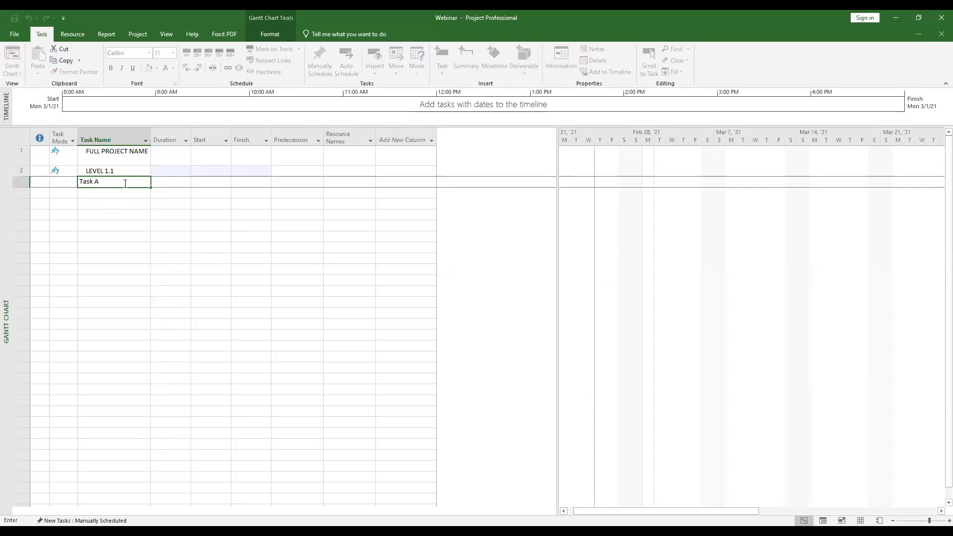
key("Return")
type("Task B")
key("Return")
type("Task C")
key("Return")
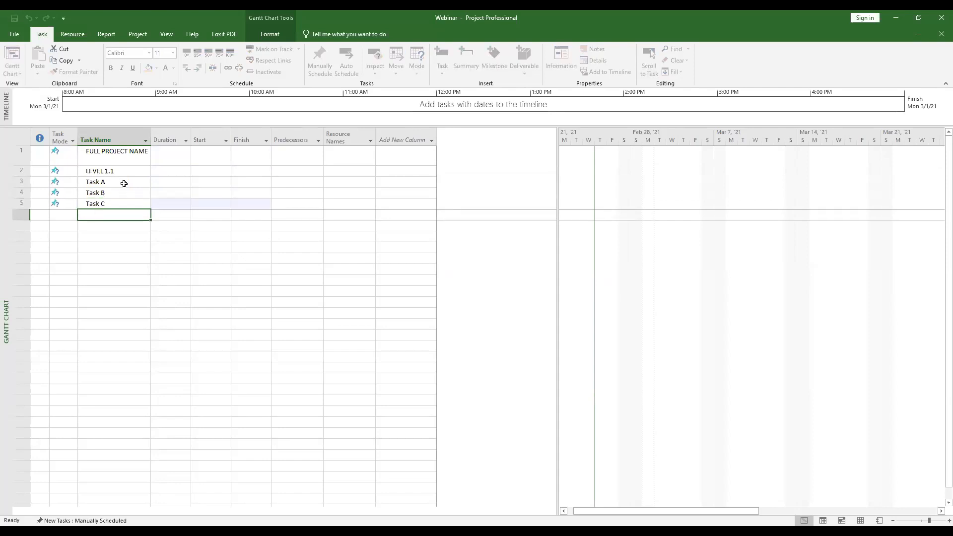
type("T")
key("BackSpace")
type("Tas")
type("k D")
key("Return")
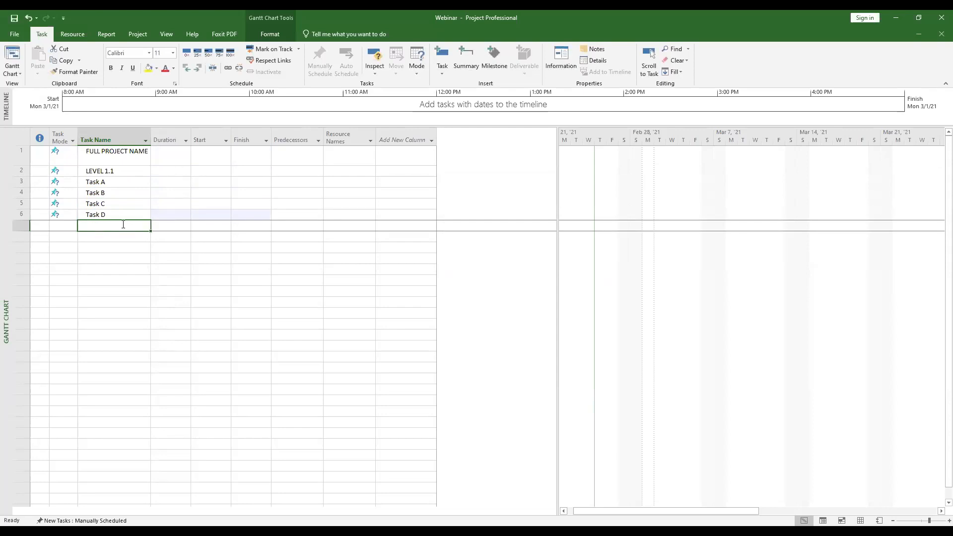
Enter LEVEL 1.2 as the task name in the empty row below Task D
double_click(124, 225)
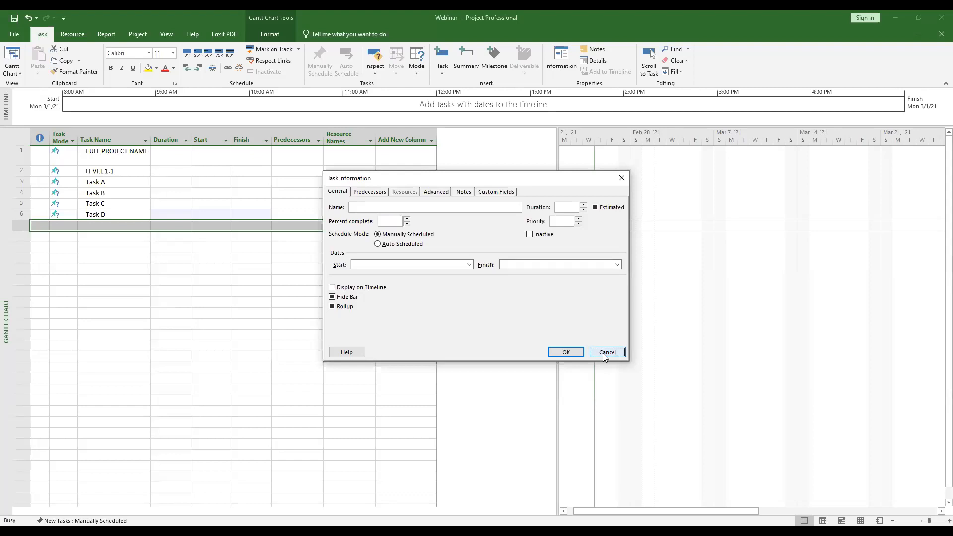
left_click(606, 354)
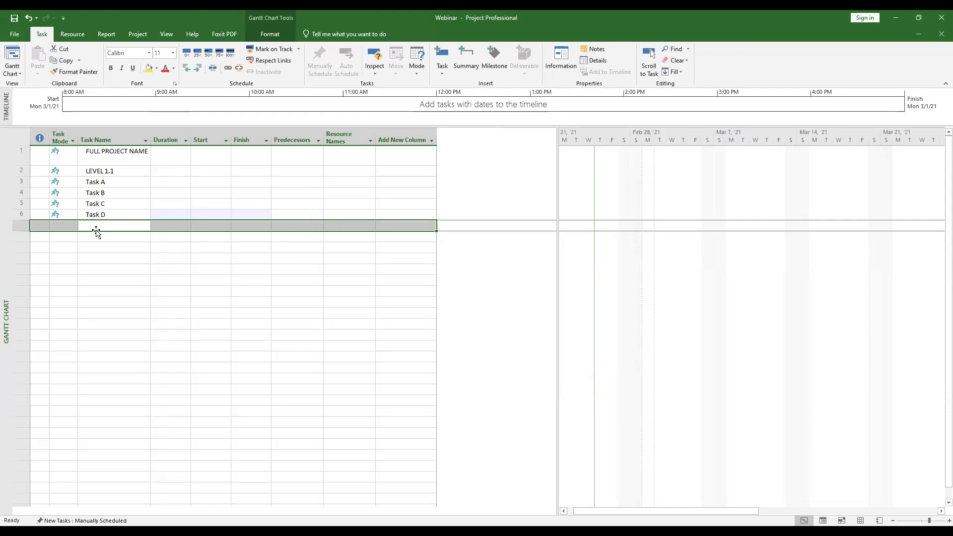
type("L")
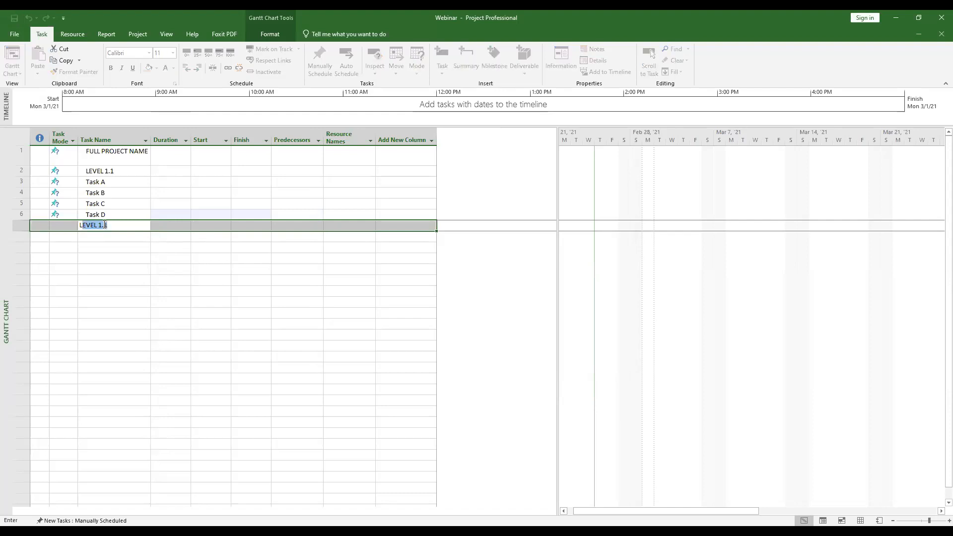
type("EVEL 1.2")
key("Return")
Add Task 1, Task 2, Task 3 and Task 4 as separate tasks in the rows below LEVEL 1.2
type("Task ")
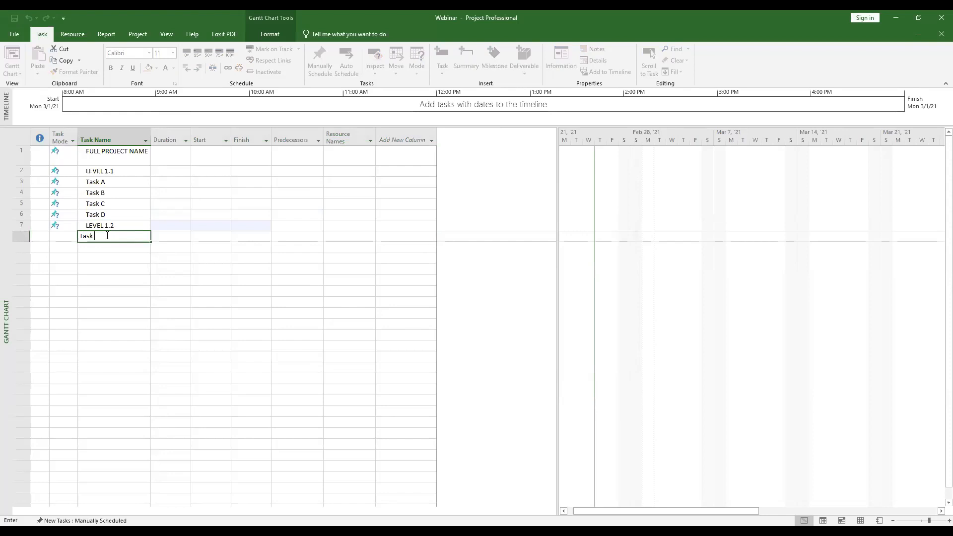
type("1")
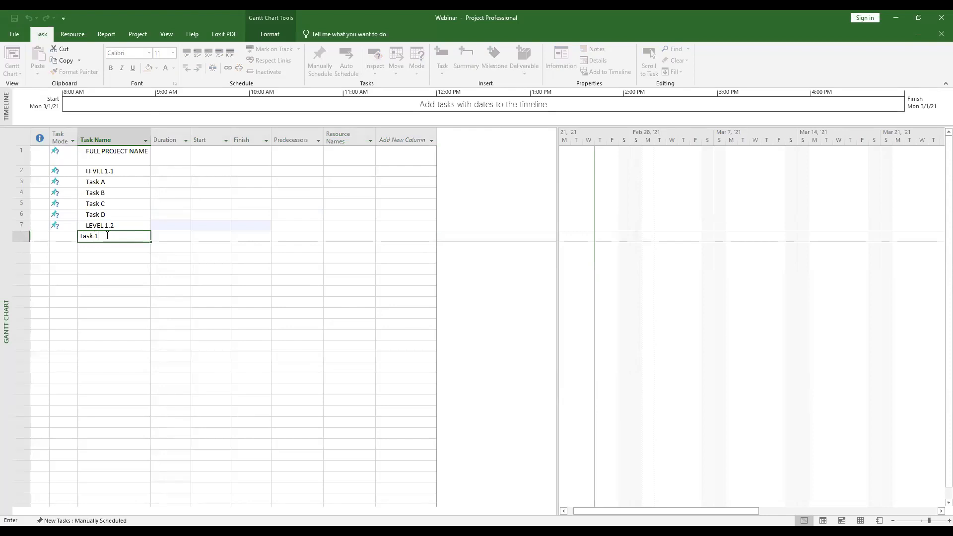
key("Return")
type("Ta")
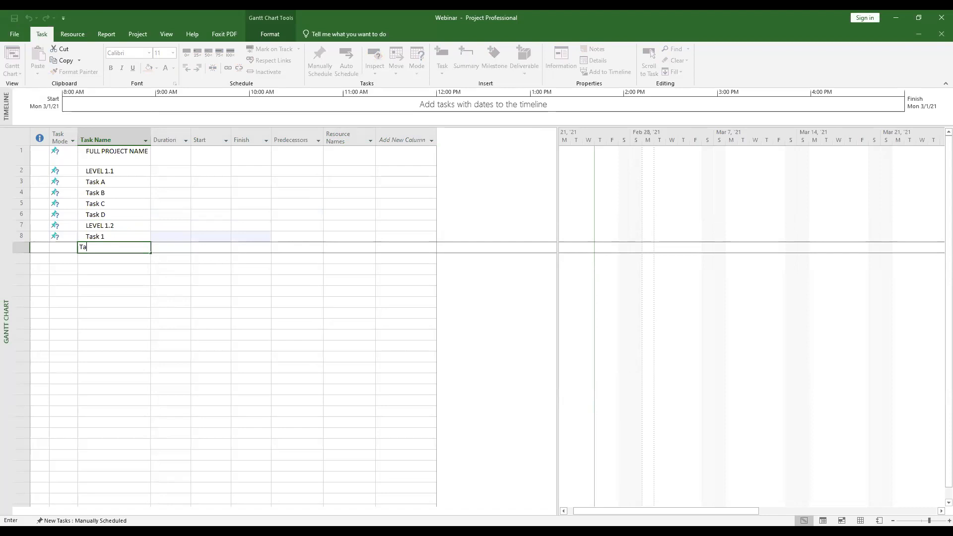
type("sk 2")
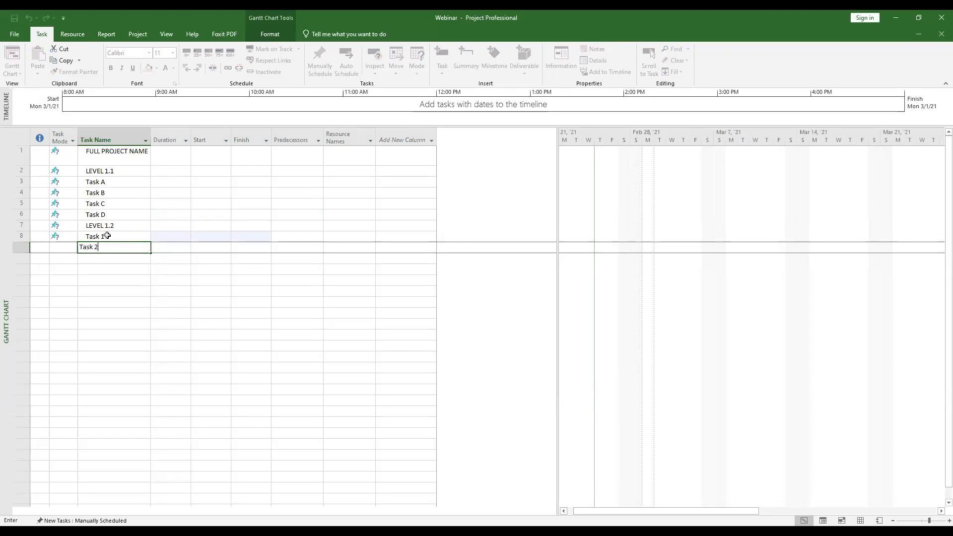
key("Return")
type("Task 3")
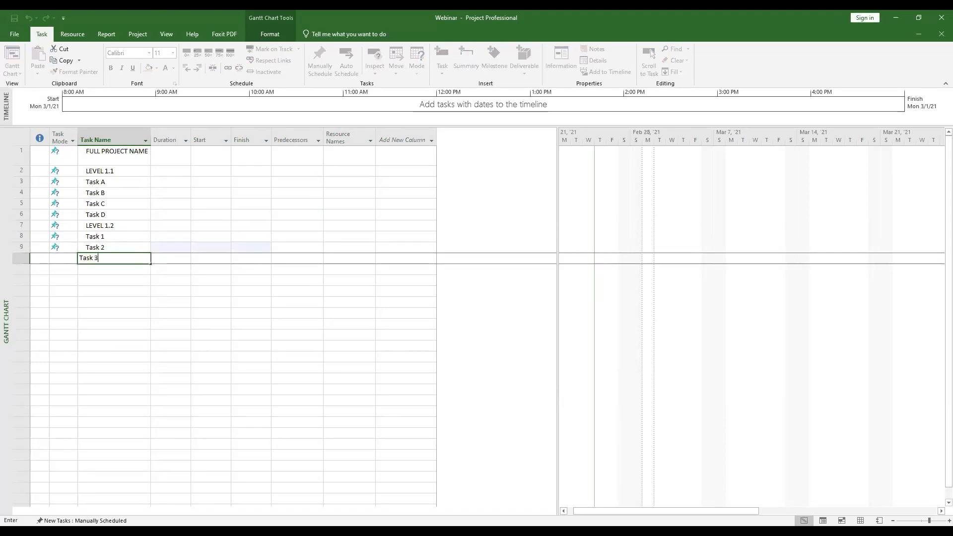
key("Return")
type("Task")
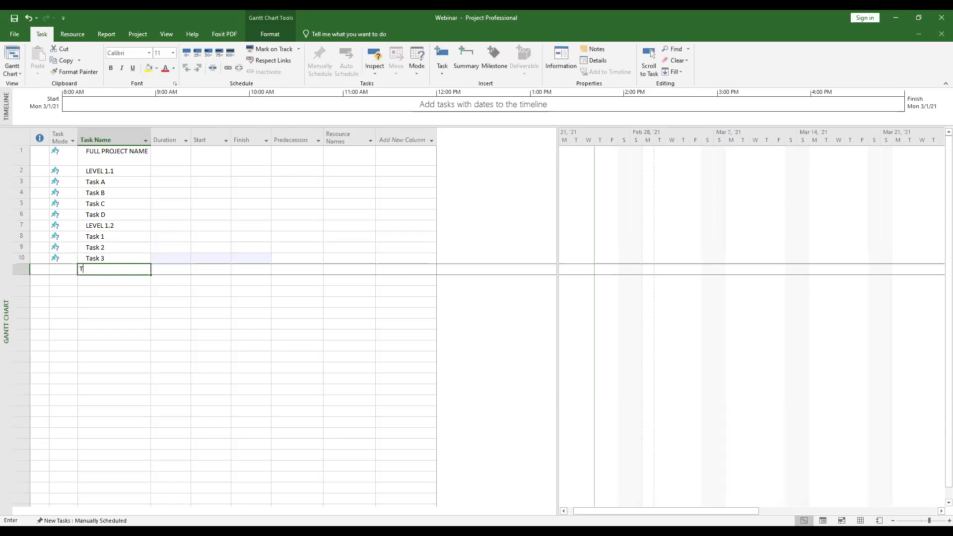
type(" 4")
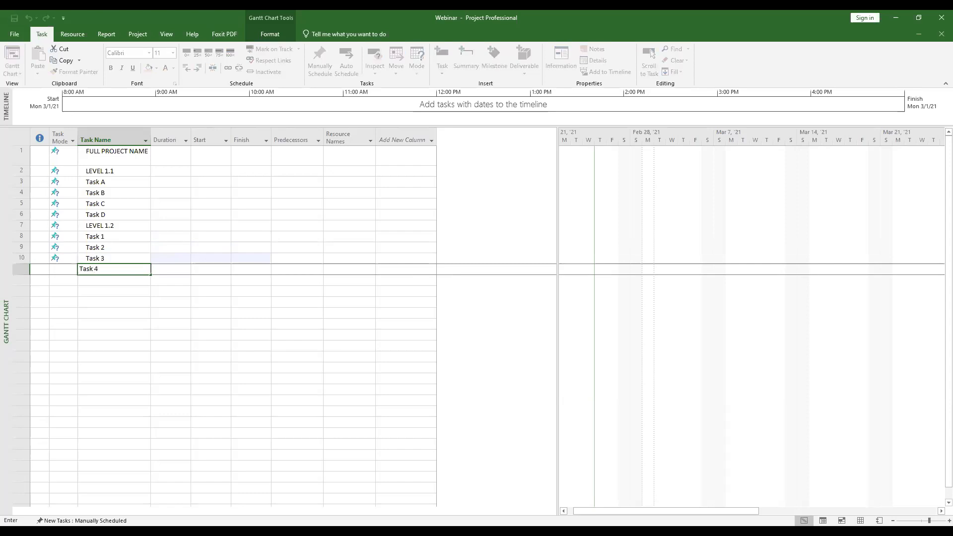
key("Return")
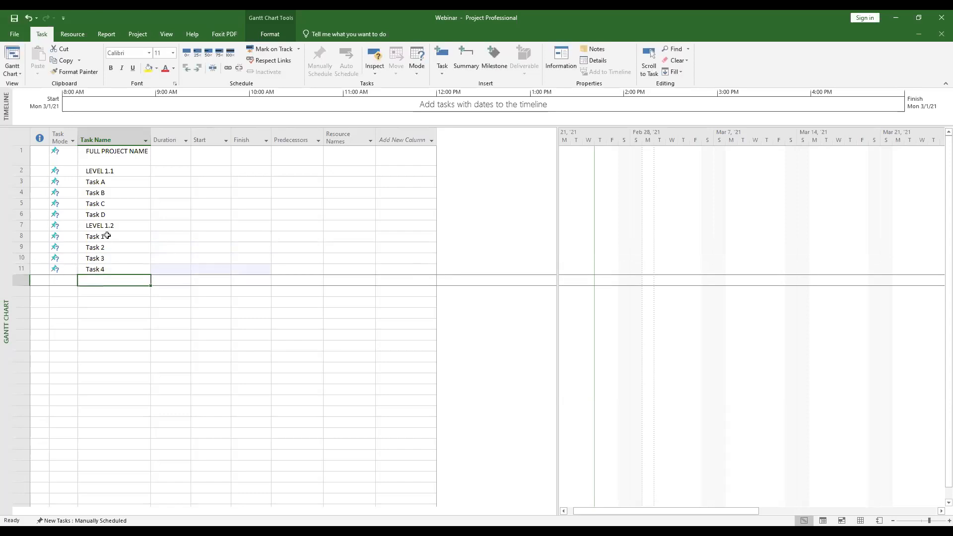
Add LEVEL 1.3 below Task 4, followed by Task X, Task Y and Task Z in the rows beneath it
type("LEVEL ")
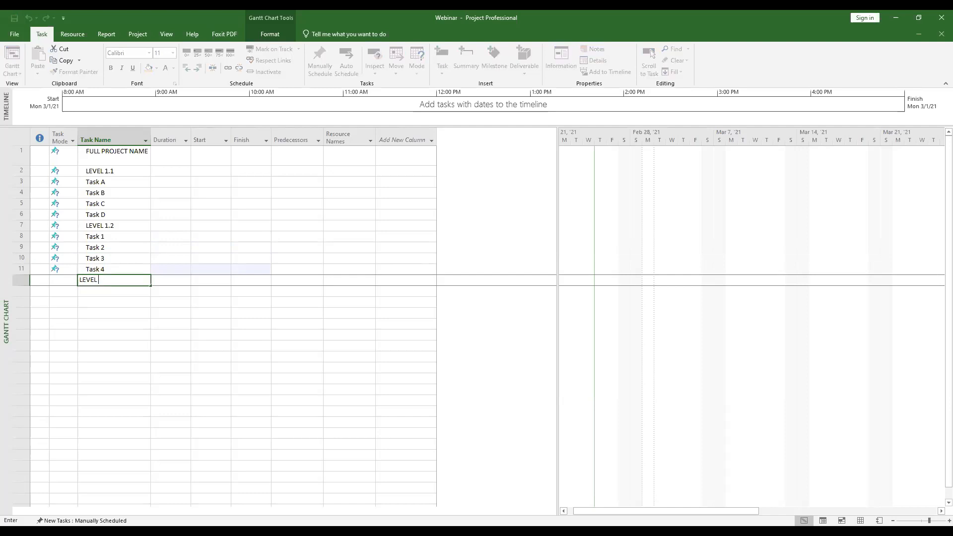
type("1.3")
key("Return")
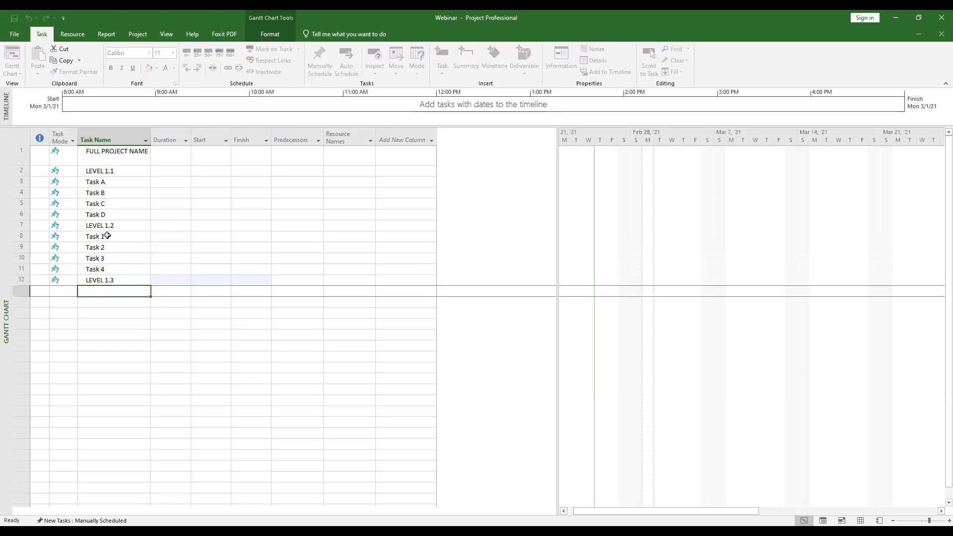
type("Task X")
key("Return")
type("Task Y")
key("Return")
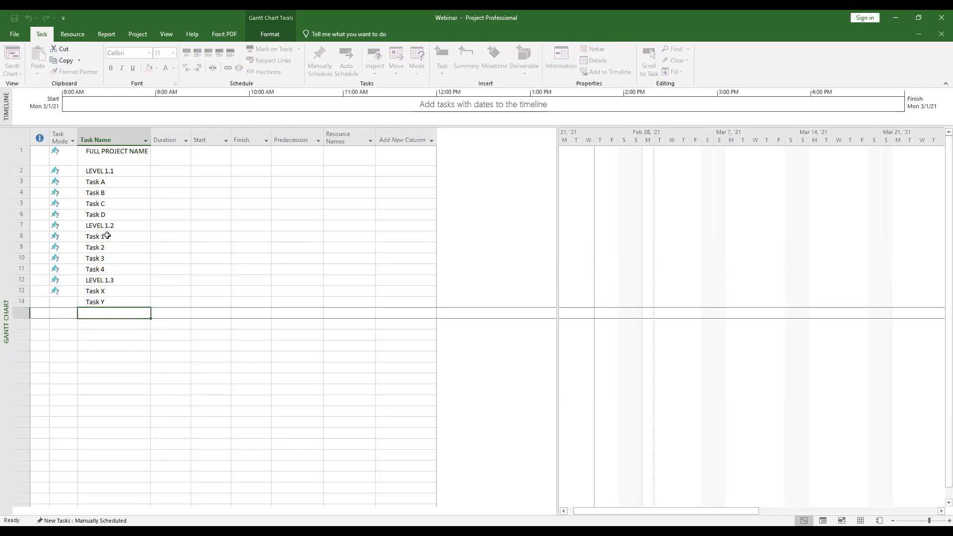
type("Task")
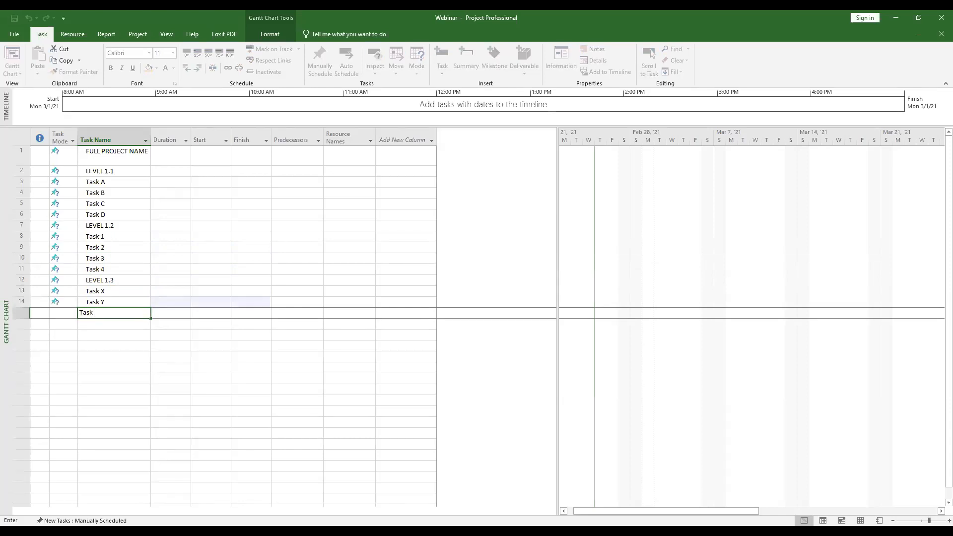
type(" z")
type("Z")
left_click(164, 224)
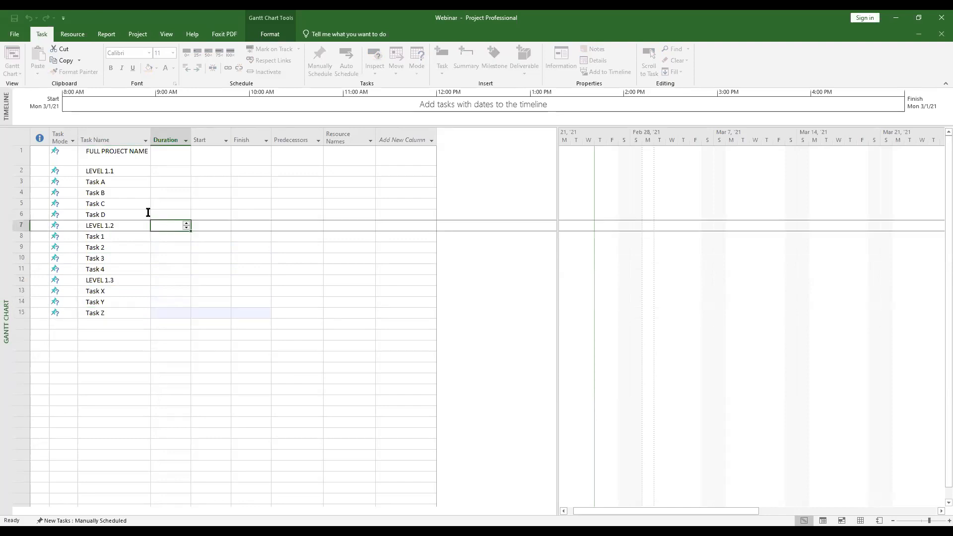
Indent all rows from LEVEL 1.1 through Task Z one level so they become subtasks of FULL PROJECT NAME
left_click(87, 171)
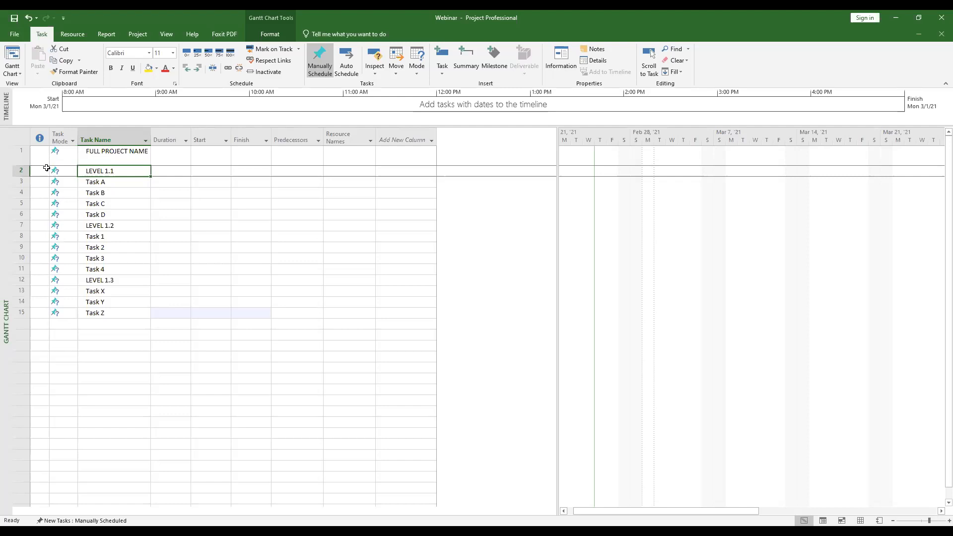
left_click(17, 153)
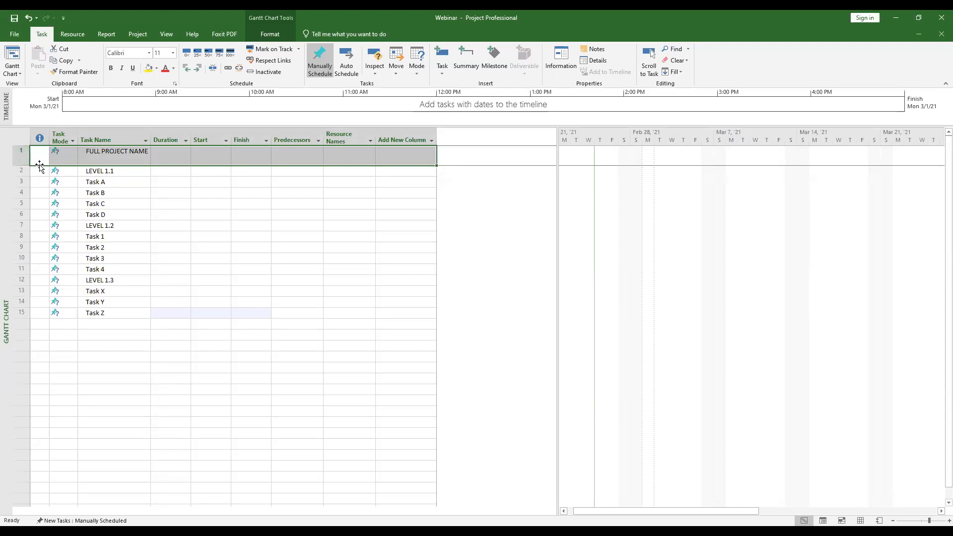
left_click(22, 171)
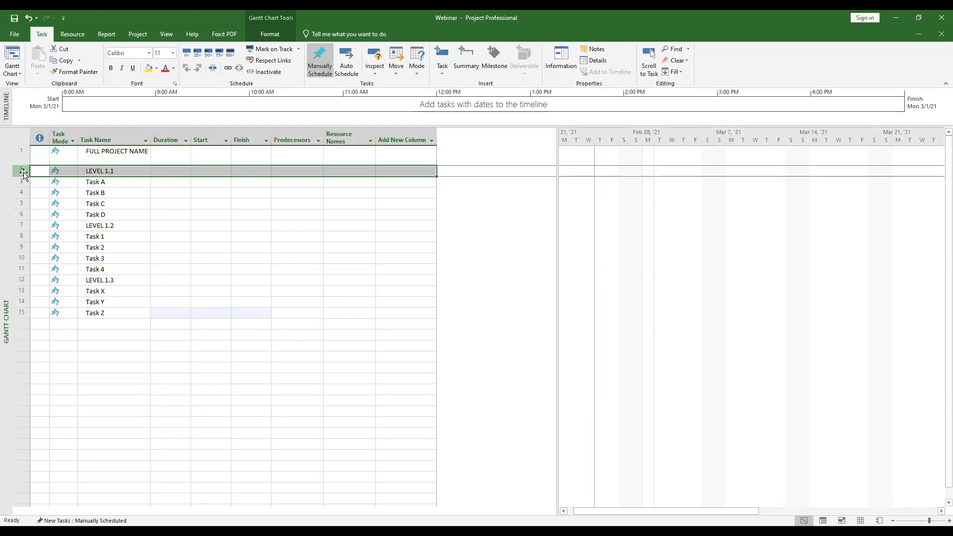
key("shift+Down")
key("shift+Down")
key("shift+Down")
key("shift+Down")
key("shift+Down")
key("shift+Down")
key("shift+Down")
key("shift+Down")
key("shift+Down")
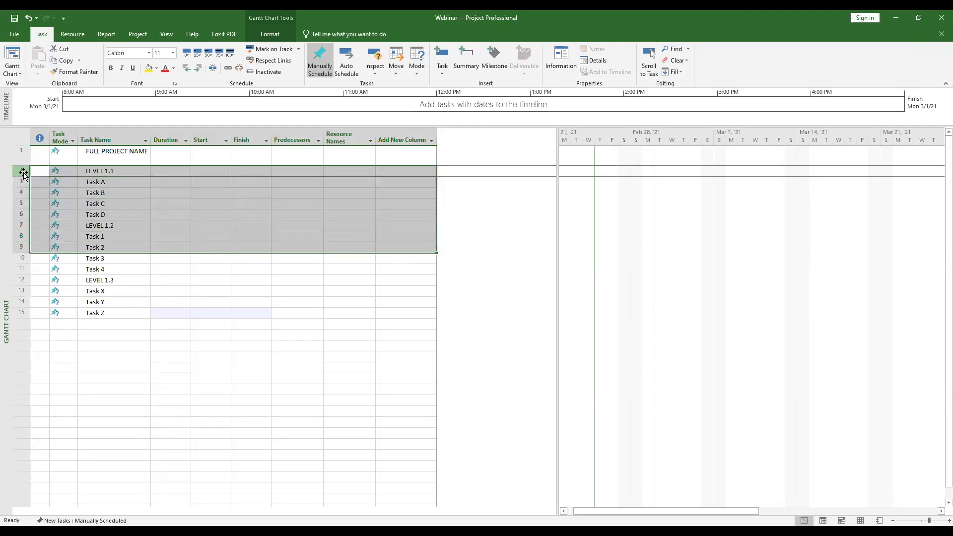
key("shift+Down")
key("shift+Down")
key("shift+Down")
key("shift+Down")
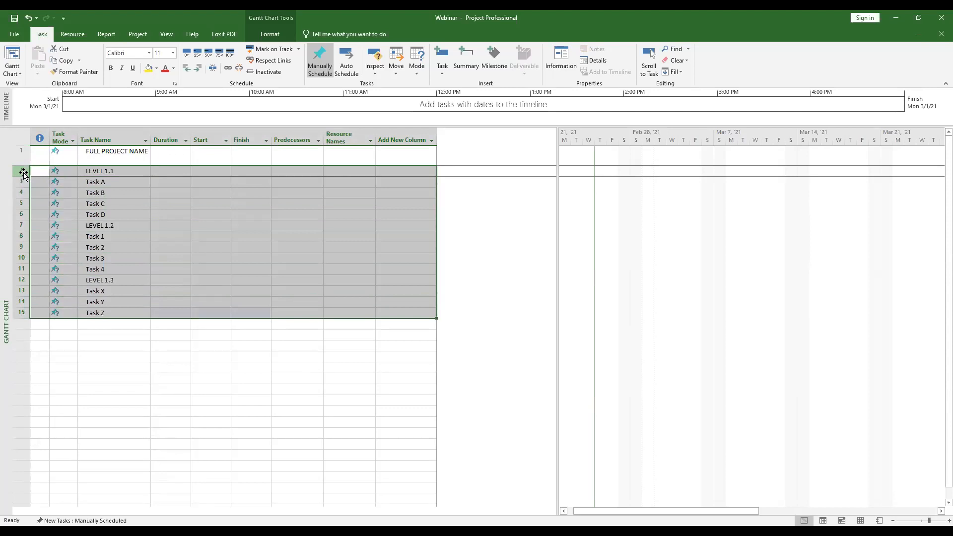
left_click(198, 72)
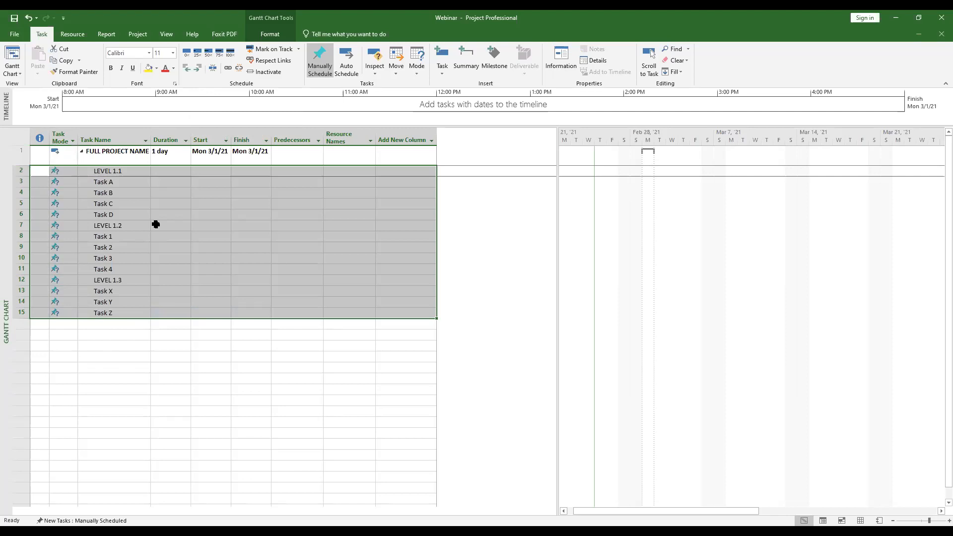
left_click(156, 225)
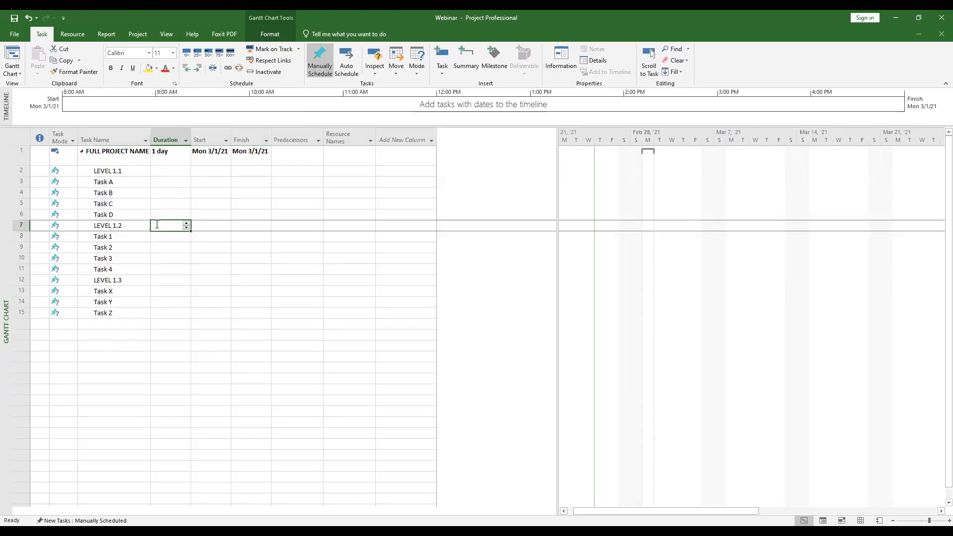
Collapse and expand the FULL PROJECT NAME summary task to check its subtasks
left_click(82, 152)
left_click(82, 153)
left_click(82, 152)
left_click(82, 152)
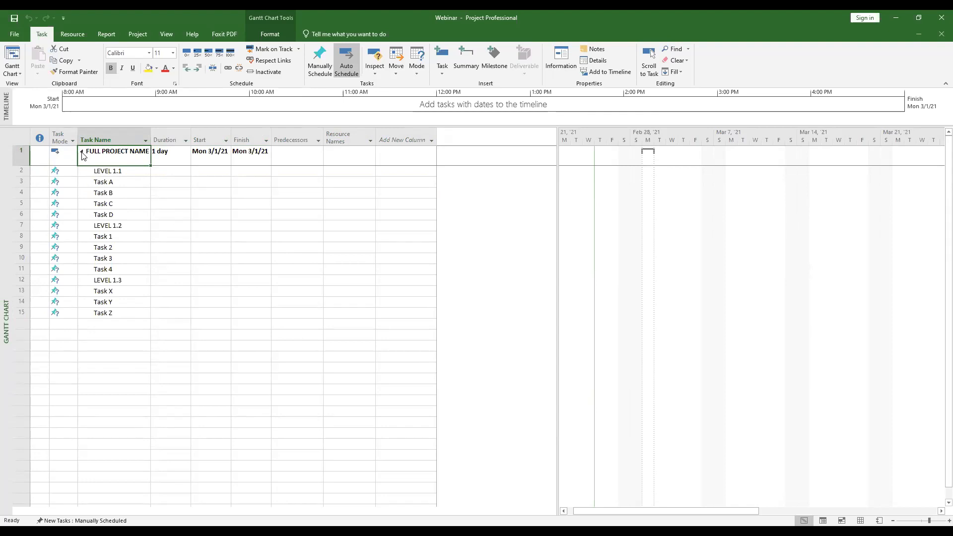
Indent Task A through Task D one level so they become subtasks of LEVEL 1.1
left_click(26, 181)
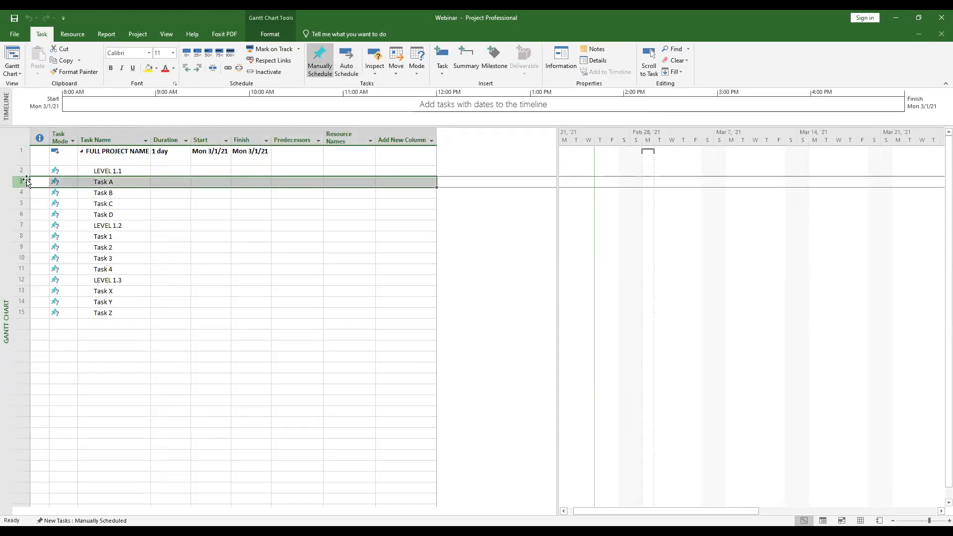
key("shift+Down")
key("shift+Down")
key("shift+Down")
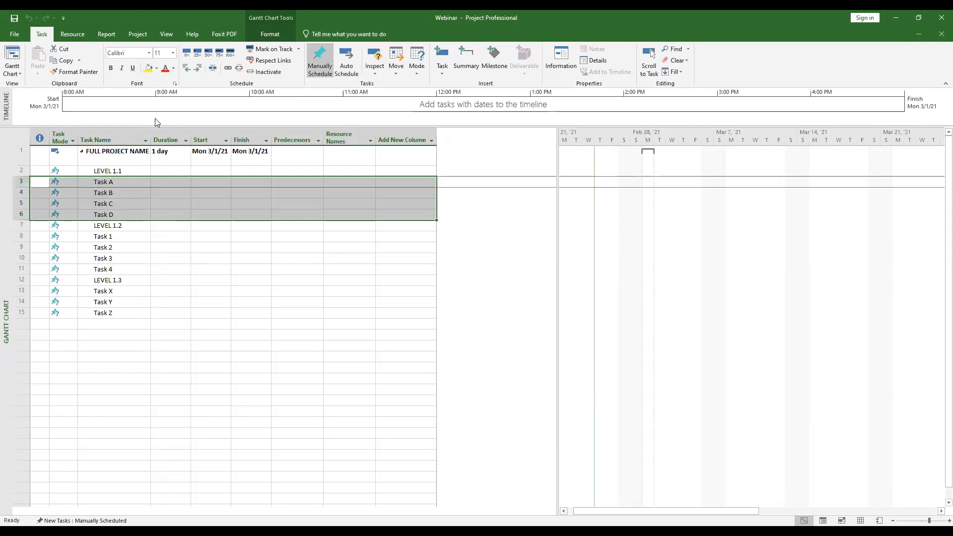
left_click(198, 68)
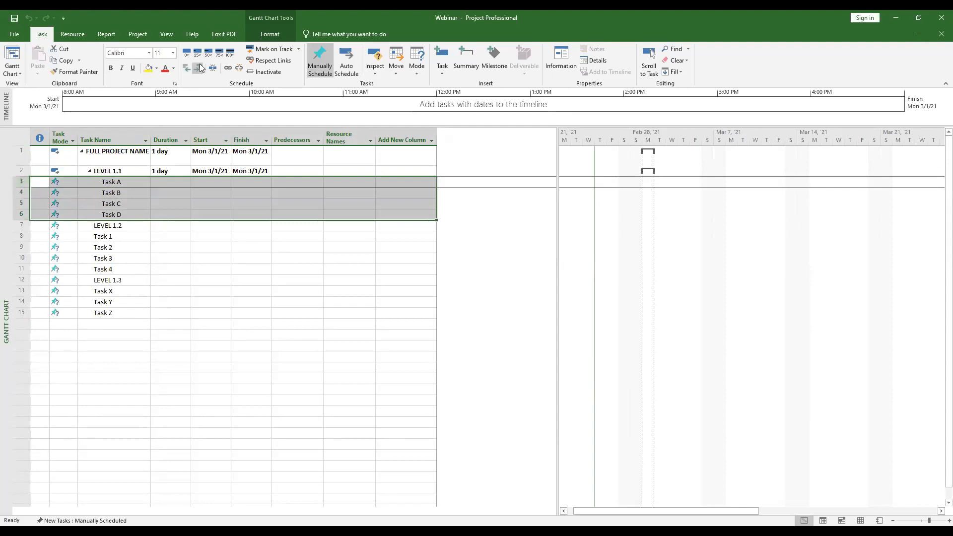
Collapse the LEVEL 1.1 summary task to hide its subtasks
left_click(90, 169)
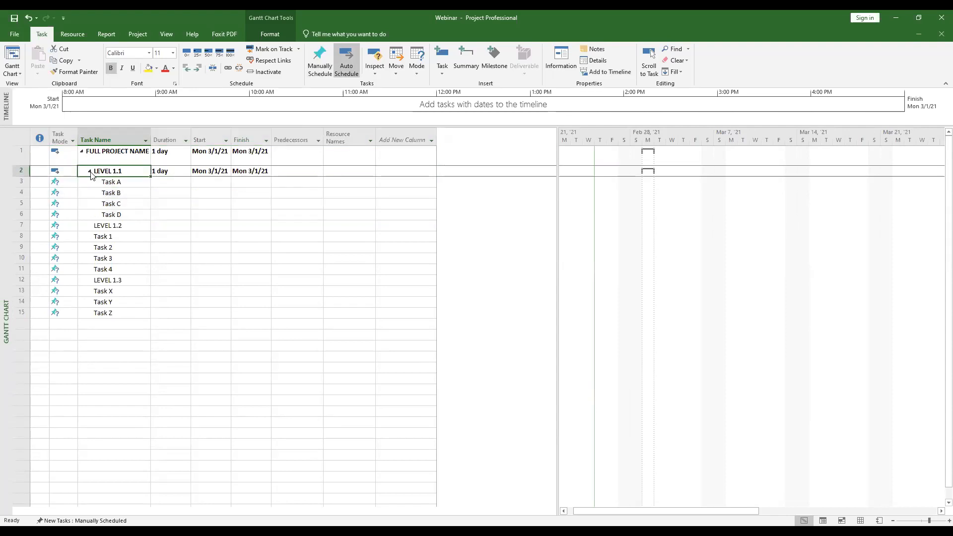
left_click(89, 170)
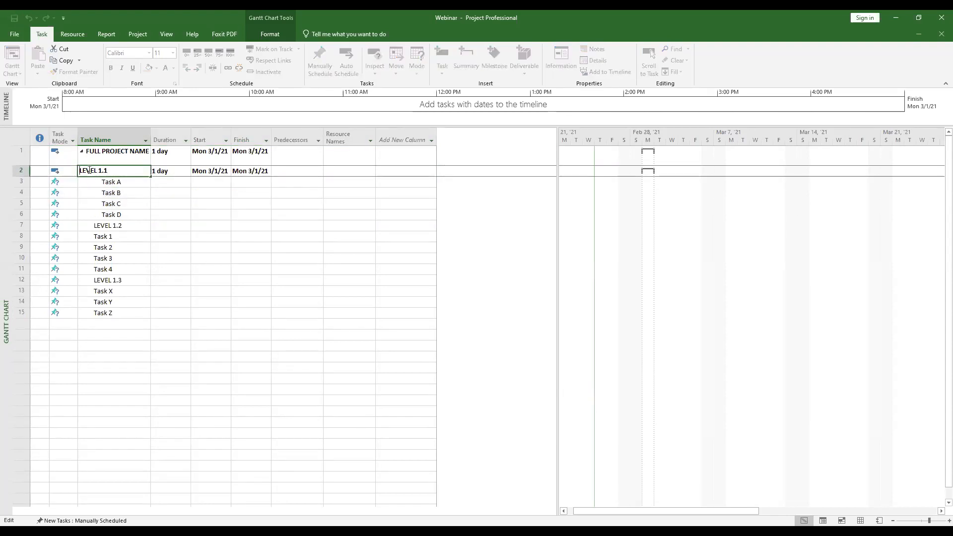
left_click(163, 224)
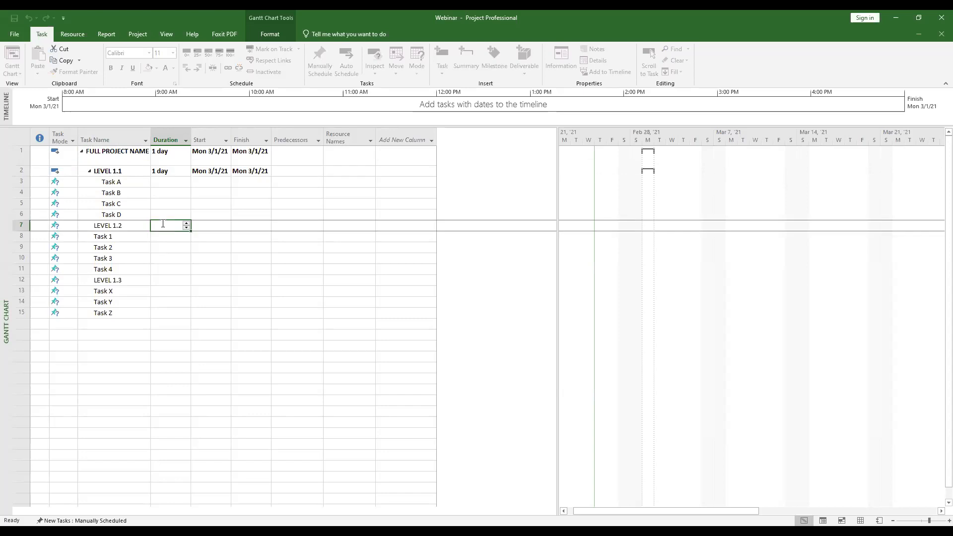
left_click(89, 171)
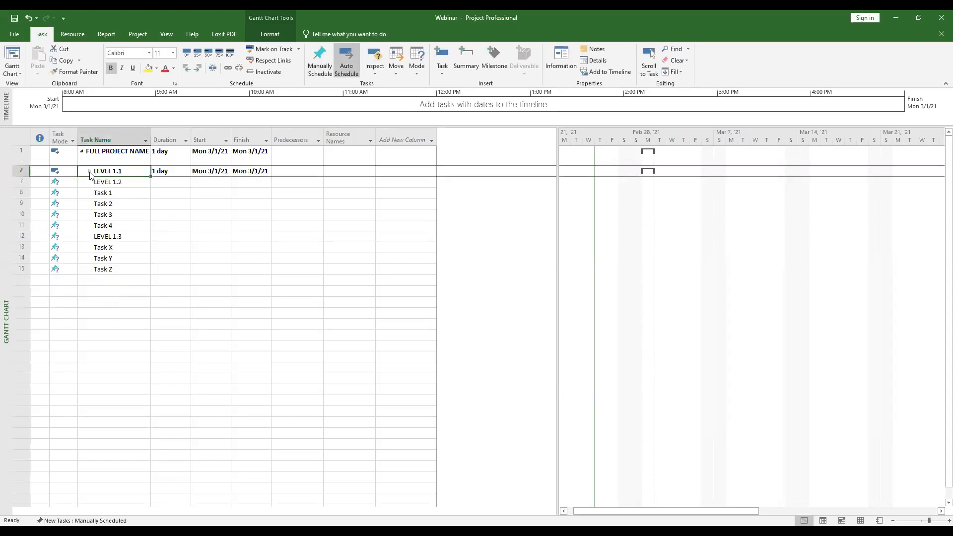
Collapse and expand the FULL PROJECT NAME and LEVEL 1.1 summary tasks to check their subtasks
left_click(82, 152)
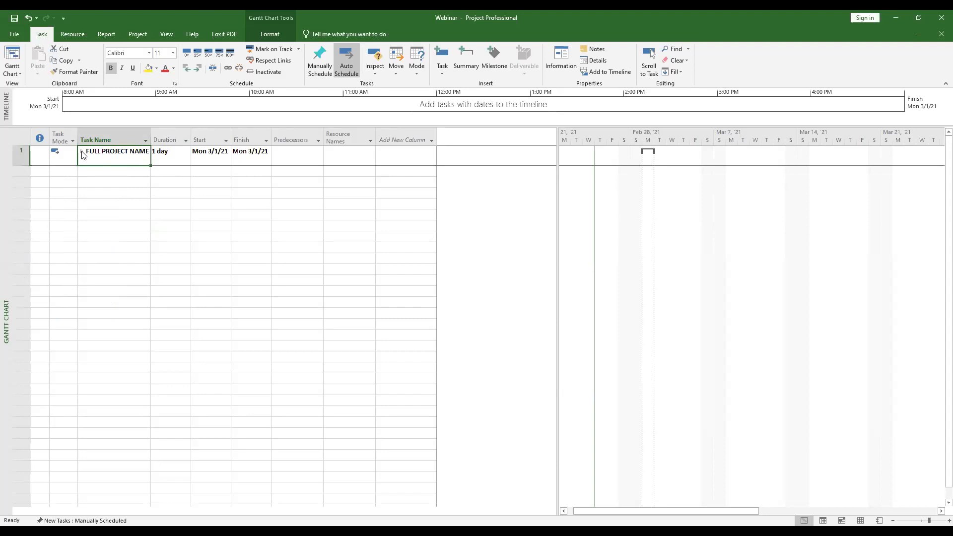
left_click(83, 153)
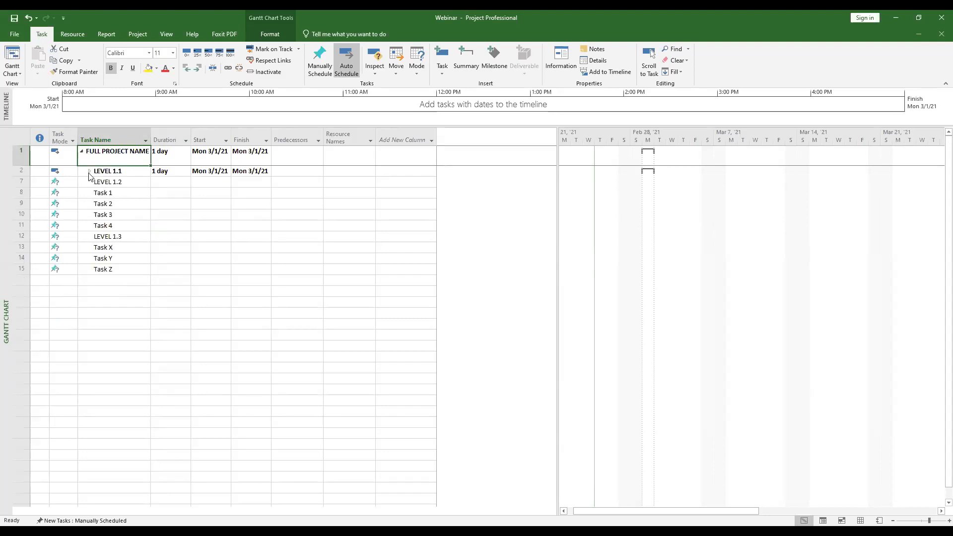
left_click(89, 172)
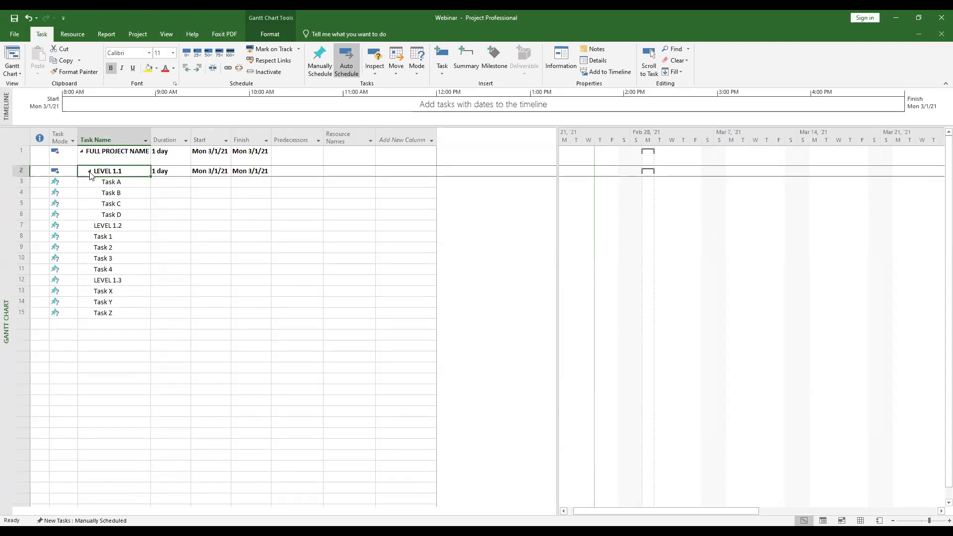
left_click(90, 172)
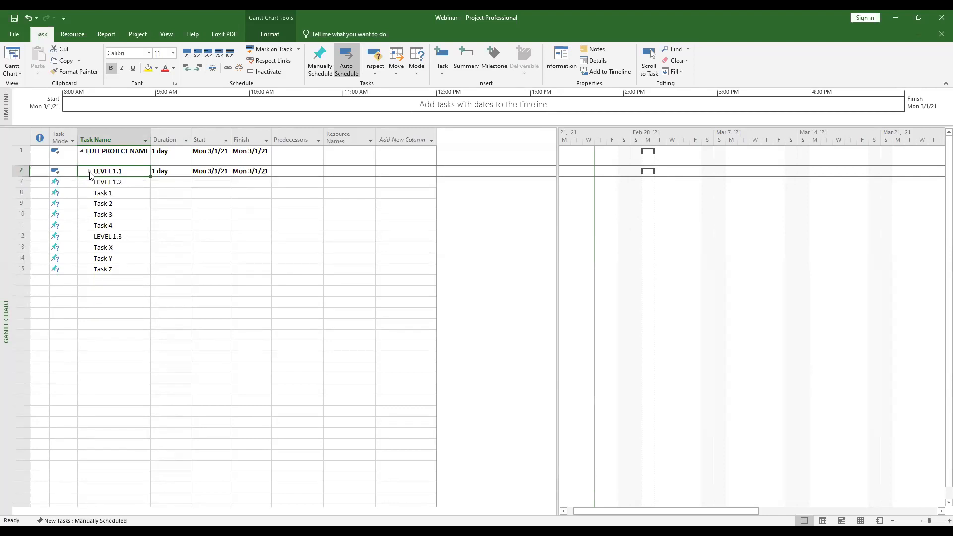
left_click(90, 172)
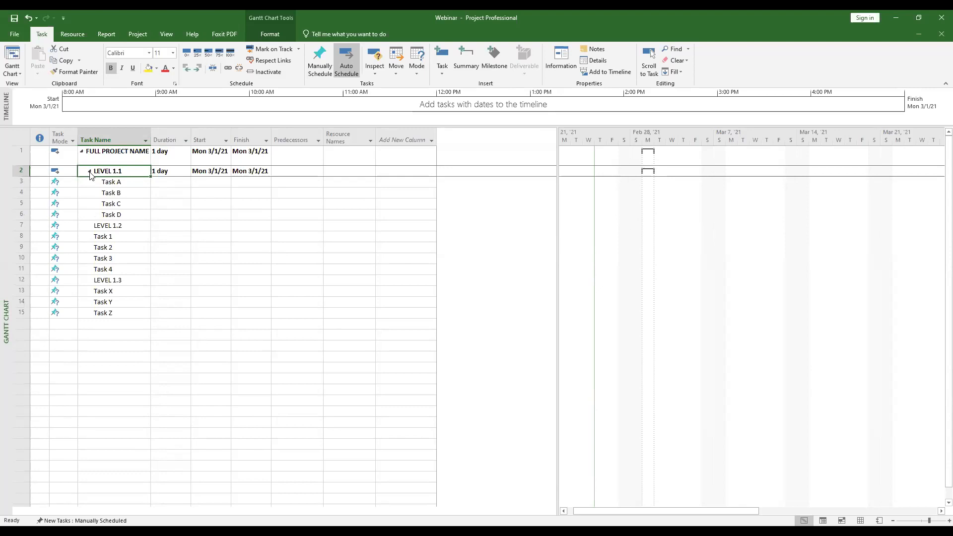
Indent Task 1 through Task 4 one level under LEVEL 1.2, and Task X through Task Z one level under LEVEL 1.3
left_click(21, 236)
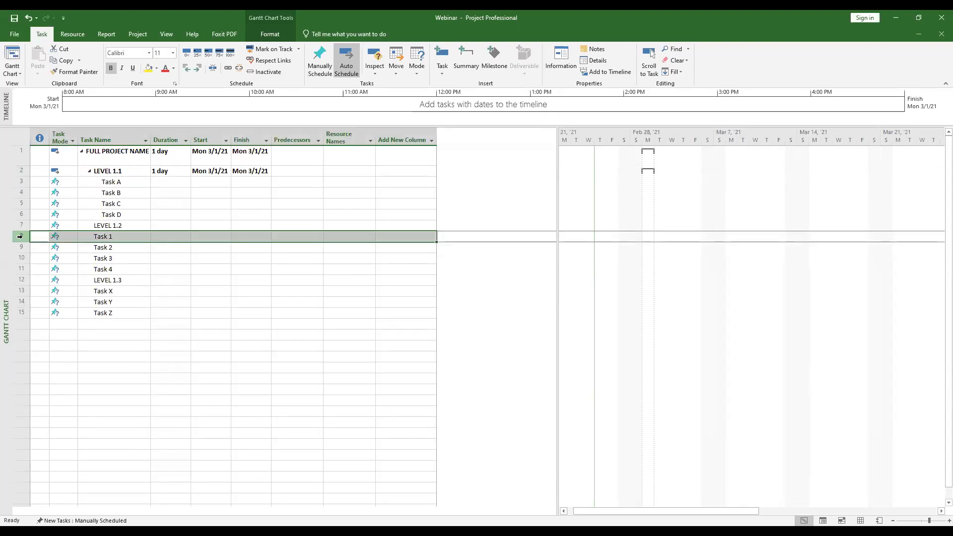
left_click_drag(22, 239, 21, 270)
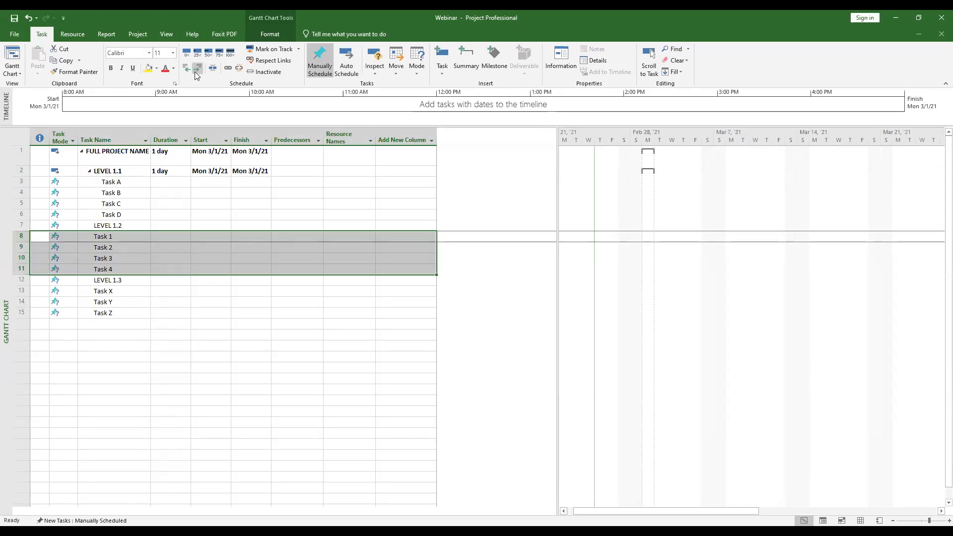
left_click(197, 68)
left_click_drag(20, 291, 22, 313)
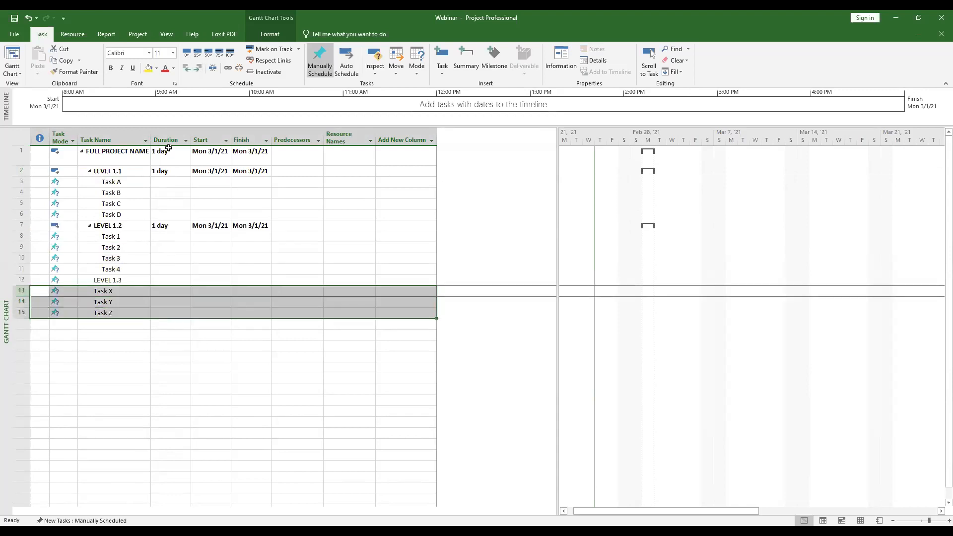
left_click(197, 68)
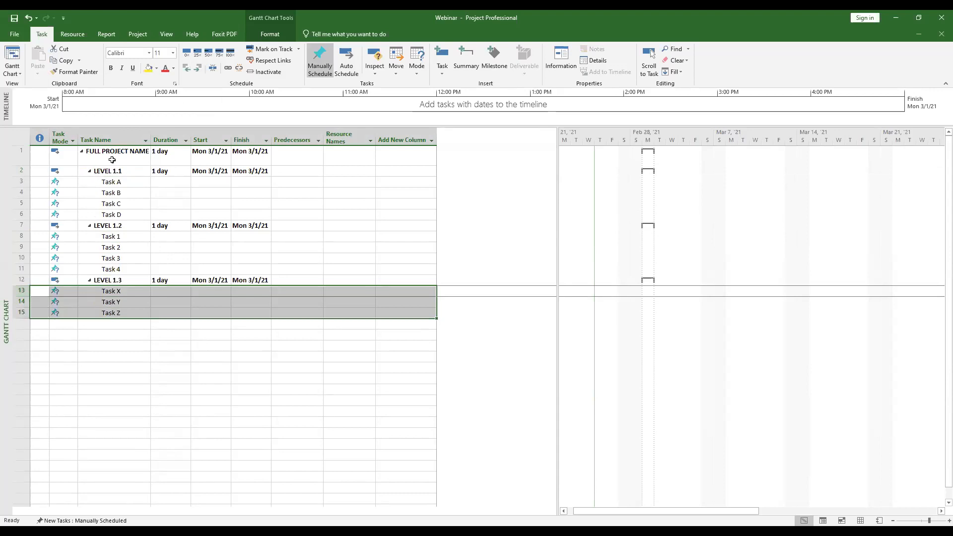
Collapse LEVEL 1.1, LEVEL 1.2 and LEVEL 1.3 along with the FULL PROJECT NAME summary task above them
left_click(82, 155)
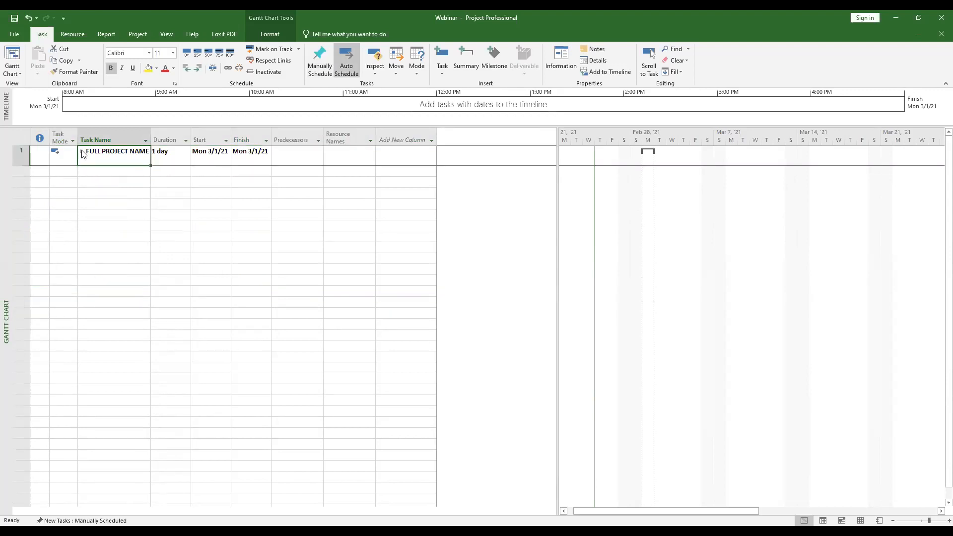
left_click(82, 154)
left_click(89, 170)
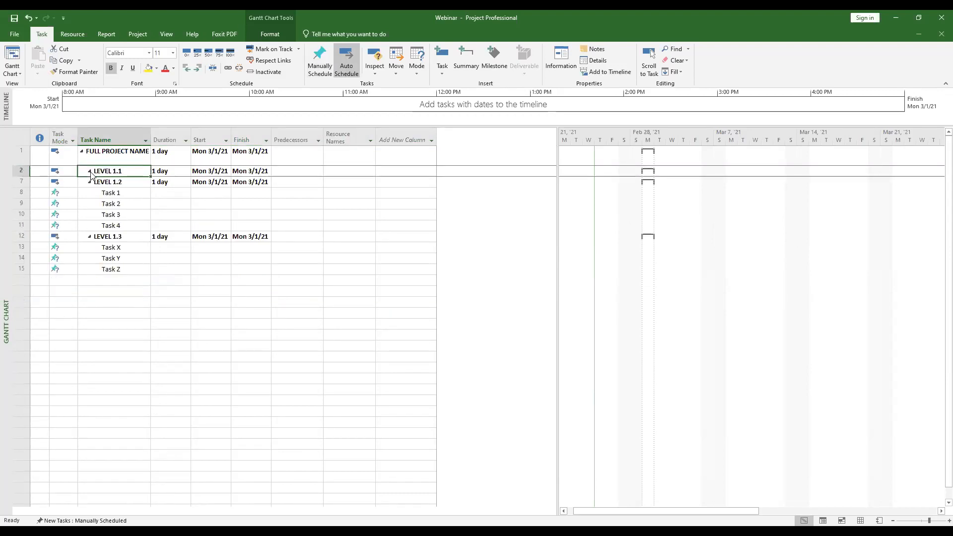
left_click(89, 182)
left_click(89, 193)
left_click(82, 151)
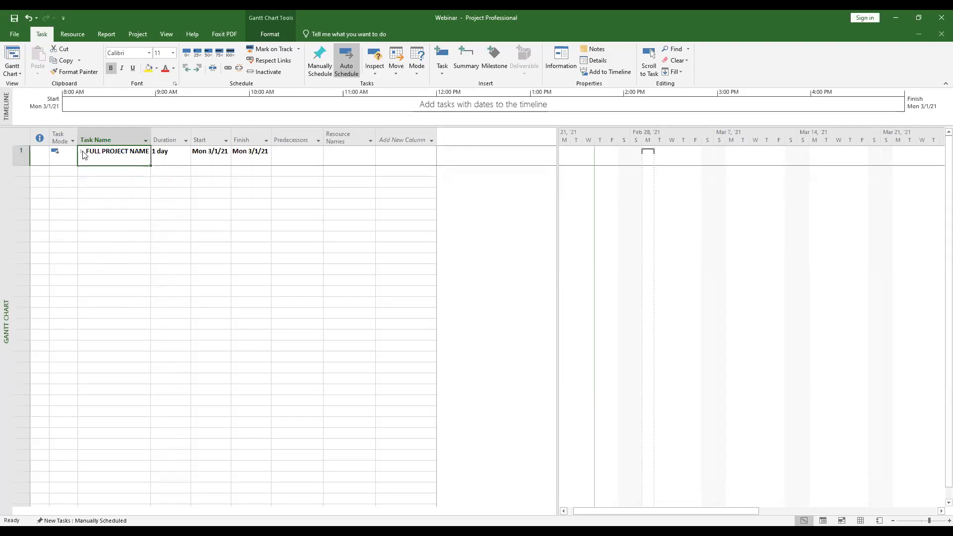
Expand FULL PROJECT NAME and its LEVEL 1.1, LEVEL 1.2 and LEVEL 1.3 summaries to show every task
left_click(82, 152)
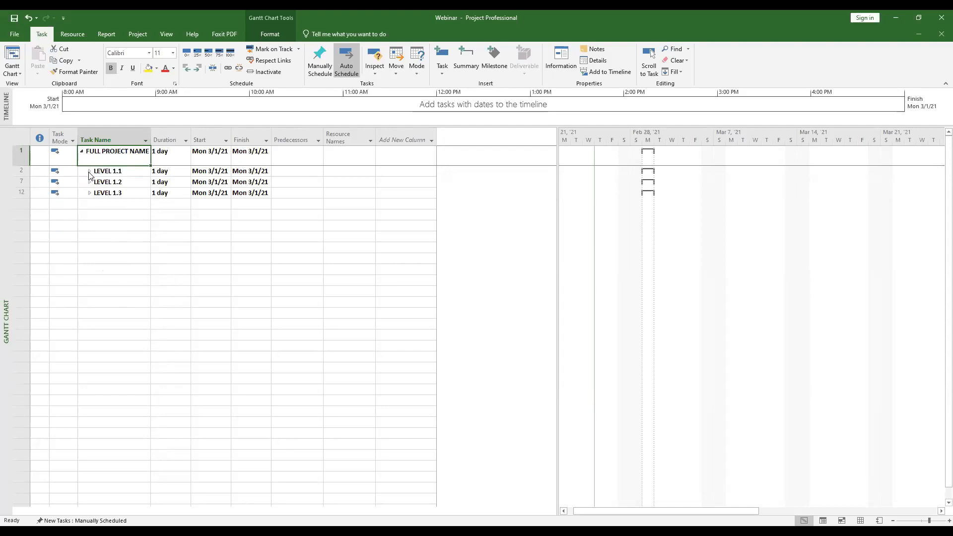
left_click(90, 172)
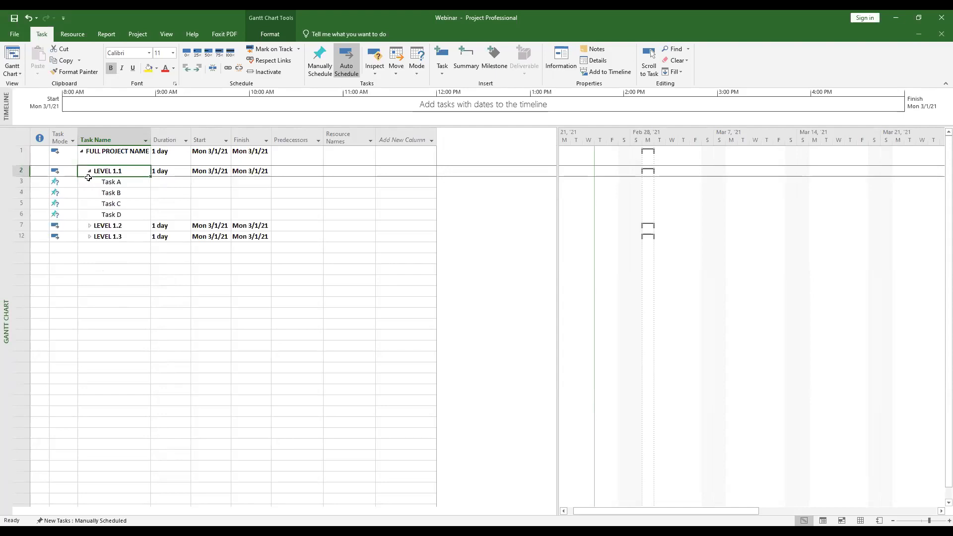
left_click(90, 226)
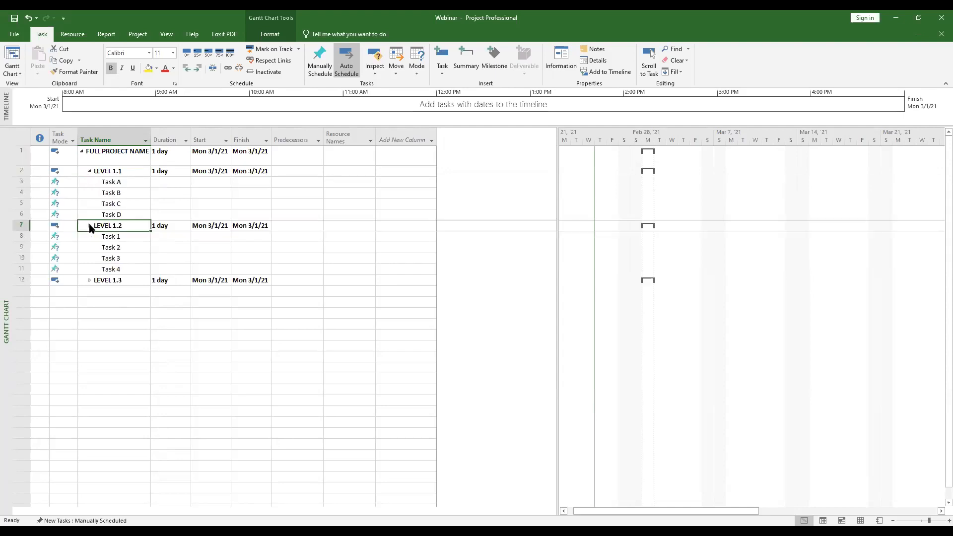
left_click(90, 281)
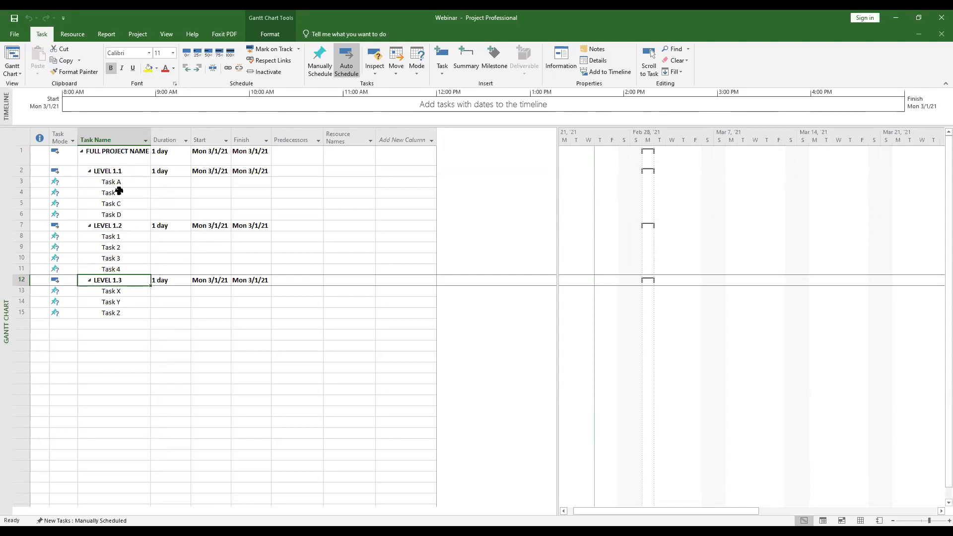
Collapse the LEVEL 1.1, LEVEL 1.2 and LEVEL 1.3 summary tasks to hide their tasks
left_click(89, 225)
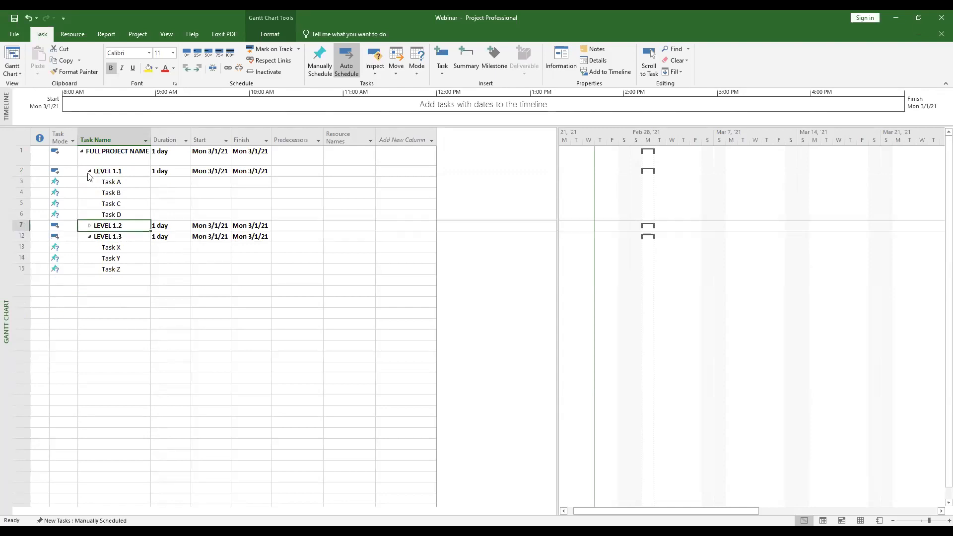
left_click(89, 171)
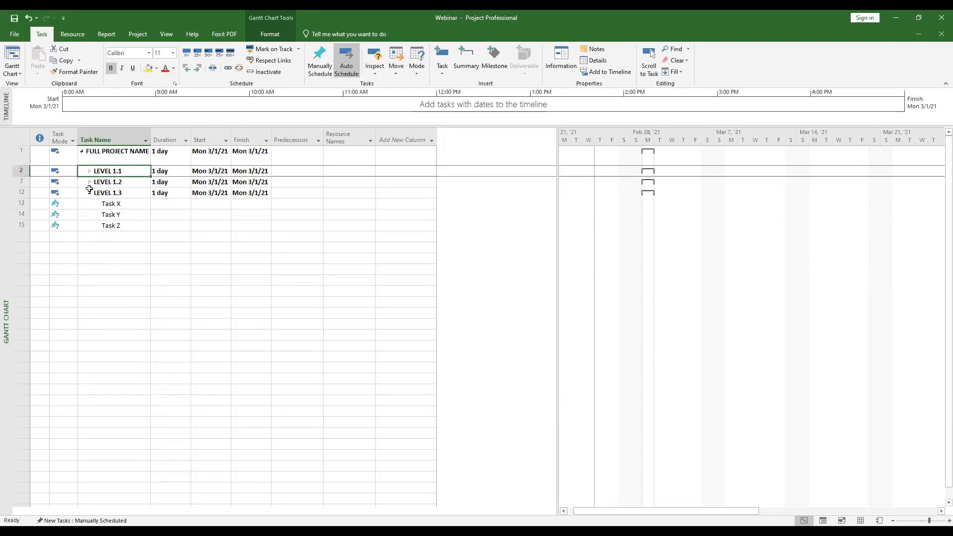
left_click(89, 193)
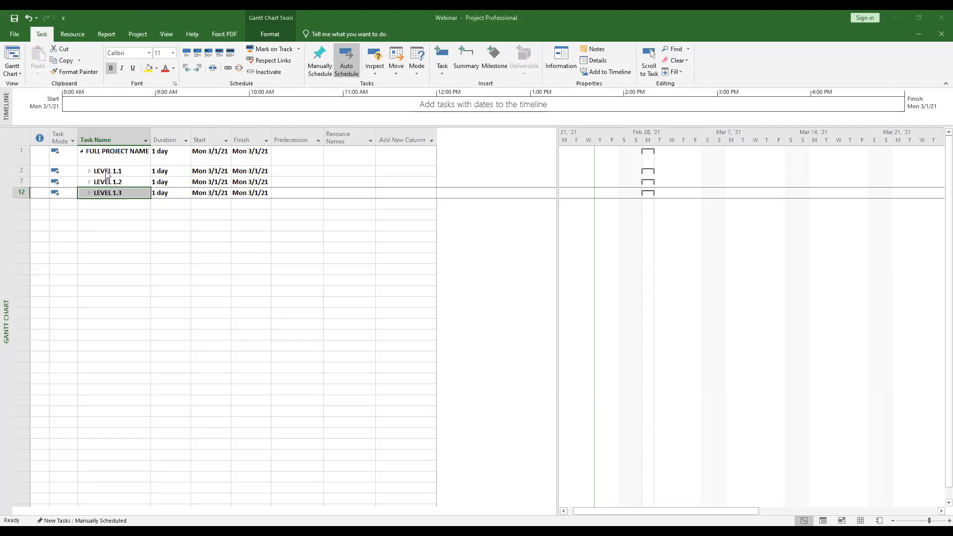
Expand the LEVEL 1.1 and LEVEL 1.2 summary tasks to show their tasks, leaving LEVEL 1.3 collapsed
left_click(90, 171)
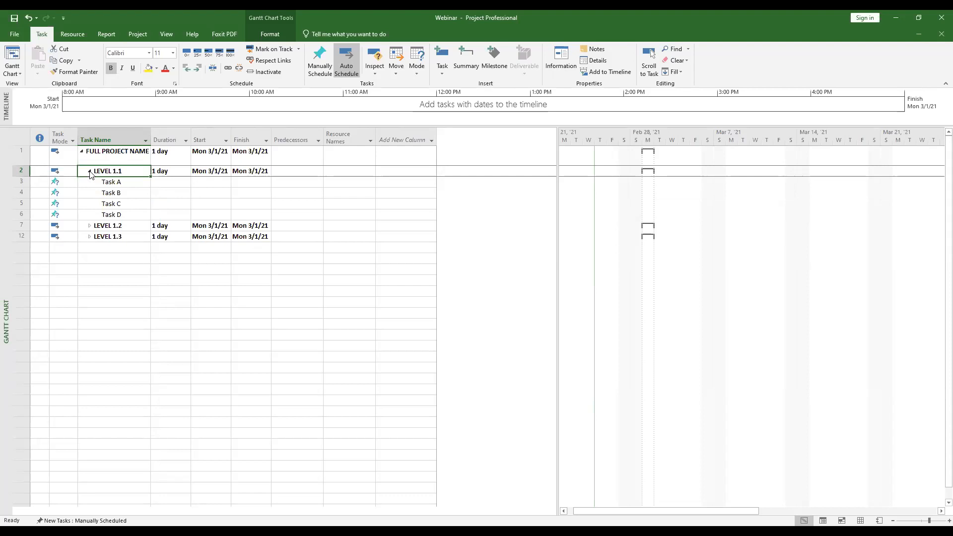
left_click(90, 171)
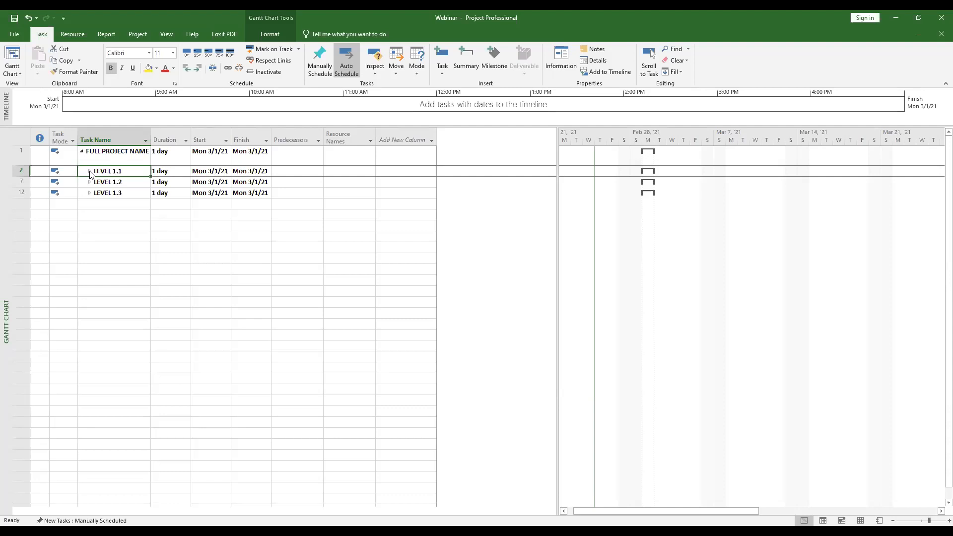
left_click(90, 171)
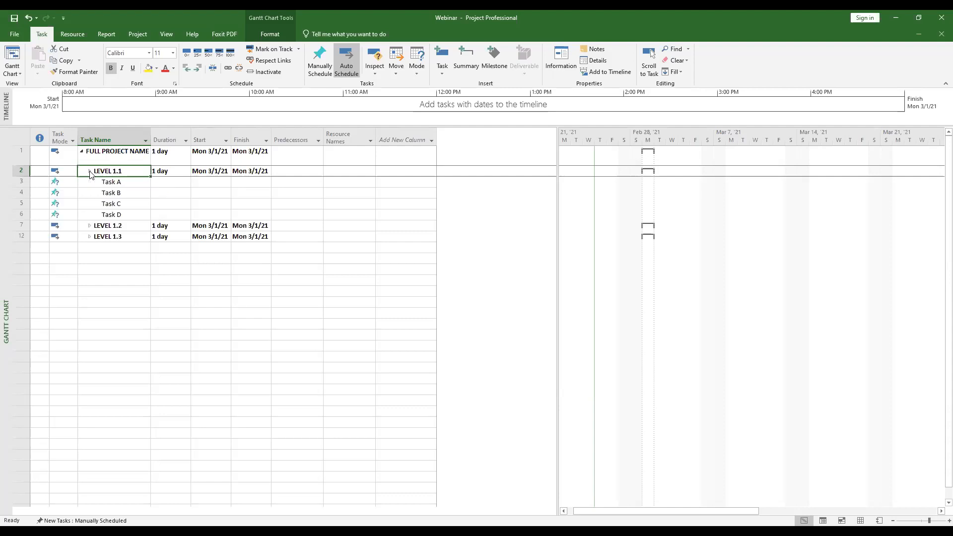
left_click(90, 226)
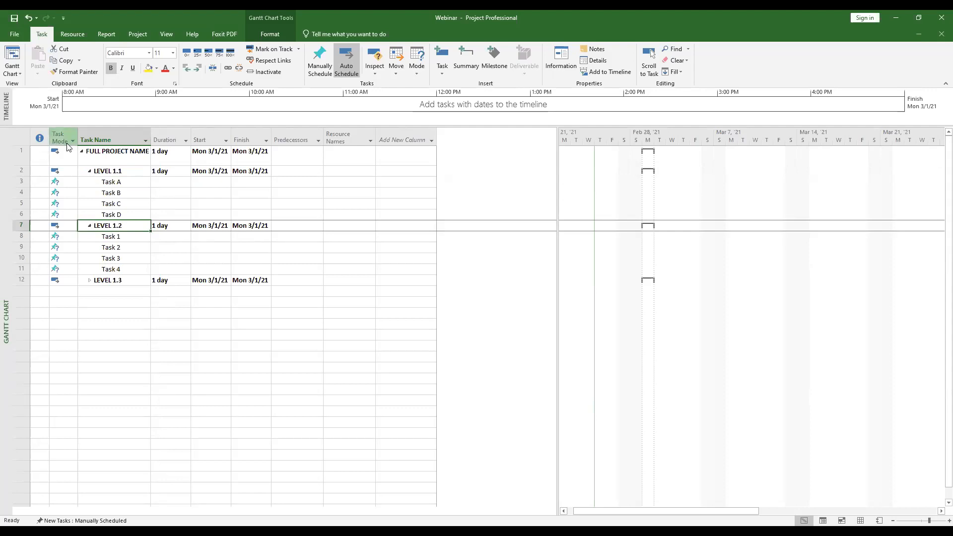
Collapse FULL PROJECT NAME to look at its task mode options, and expand it again
mouse_move(75, 143)
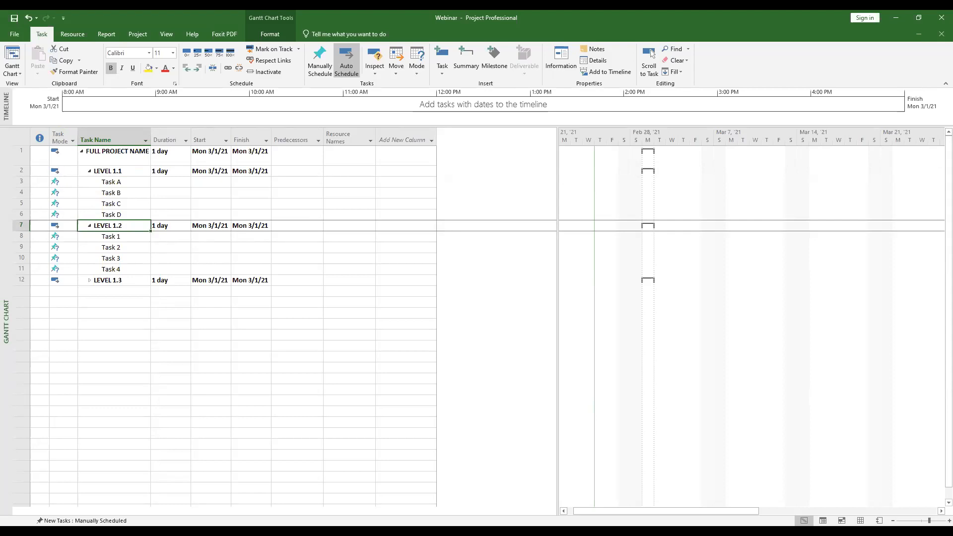
left_click(101, 155)
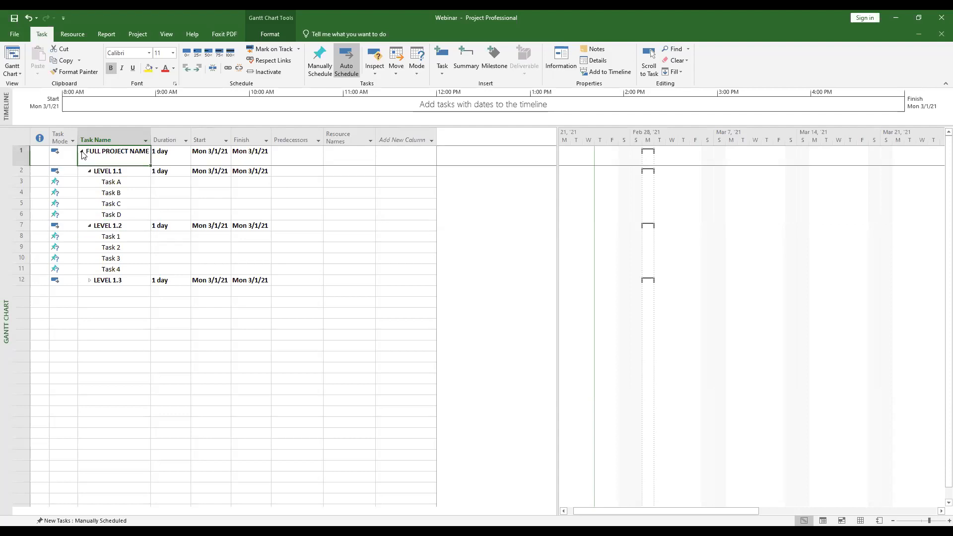
left_click(82, 151)
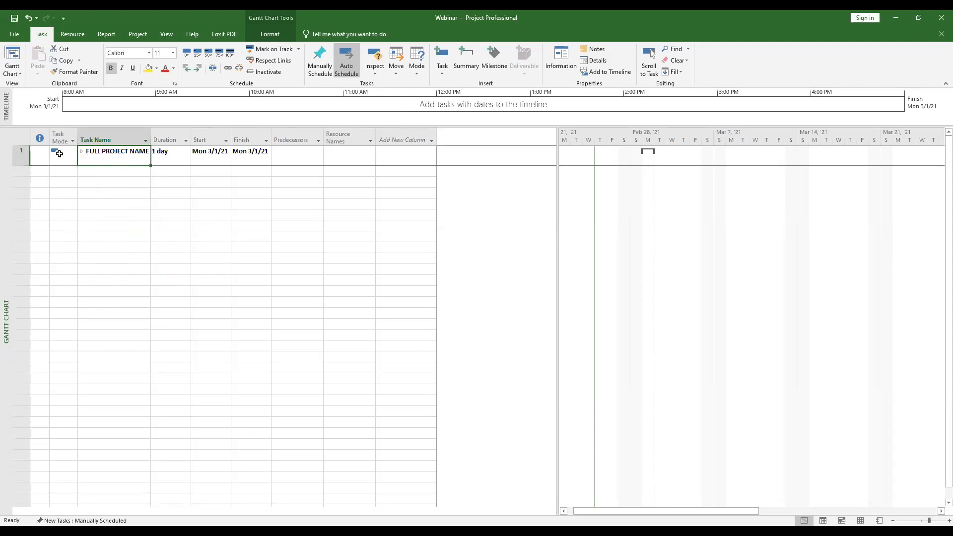
left_click(63, 157)
left_click(72, 157)
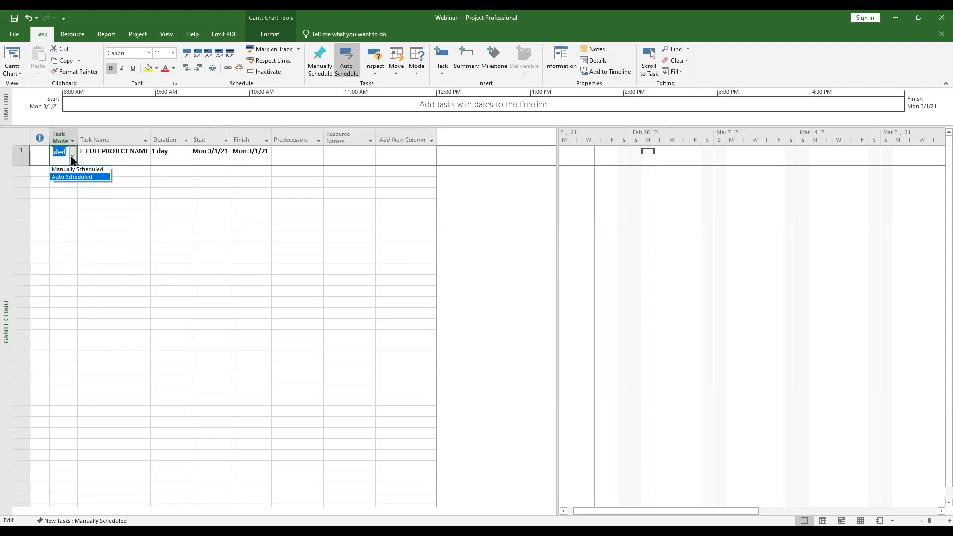
left_click(72, 158)
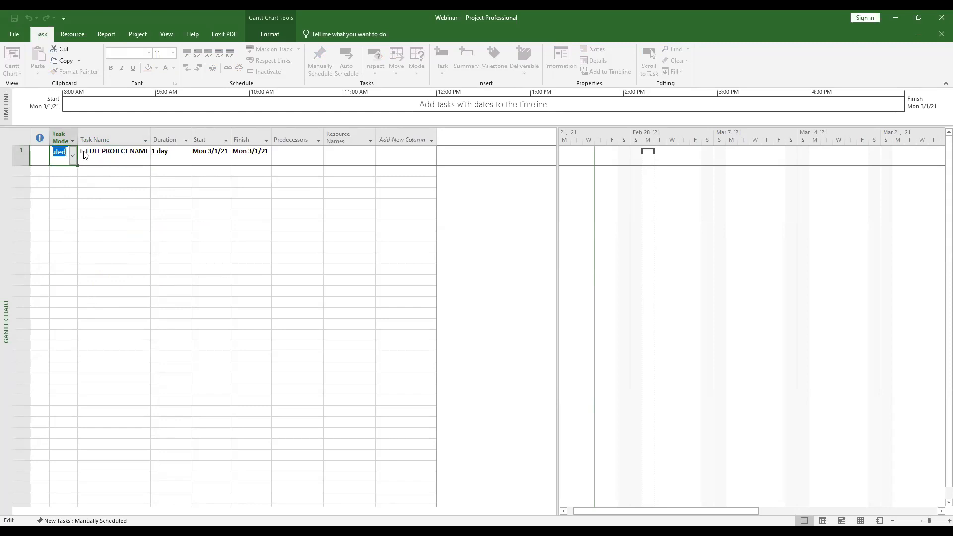
left_click(83, 155)
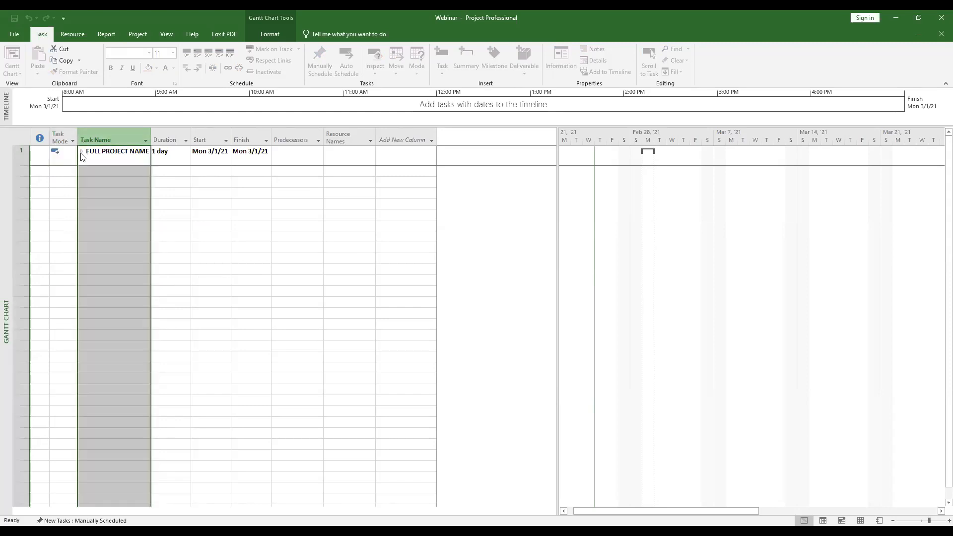
left_click(81, 152)
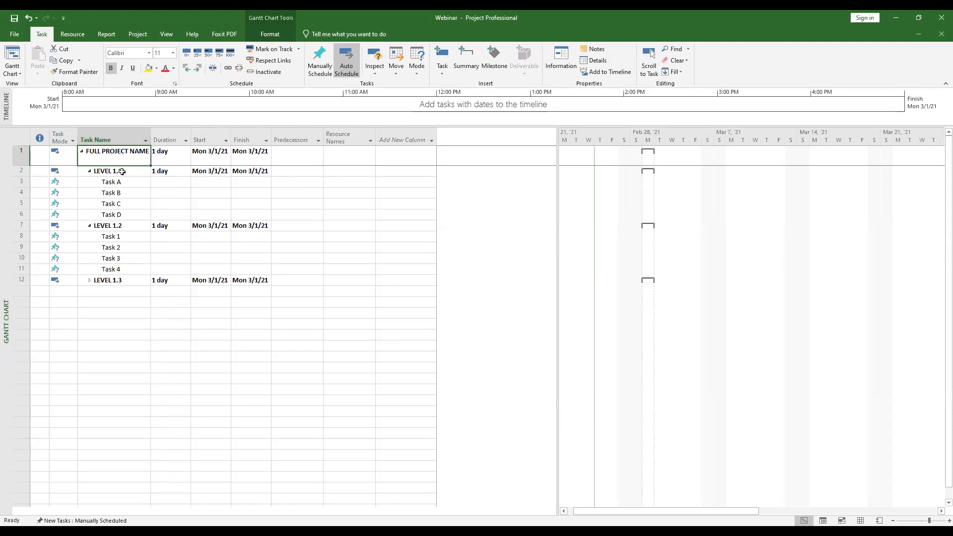
Set the task mode of the LEVEL 1.3 summary task to Auto Scheduled
left_click(124, 228)
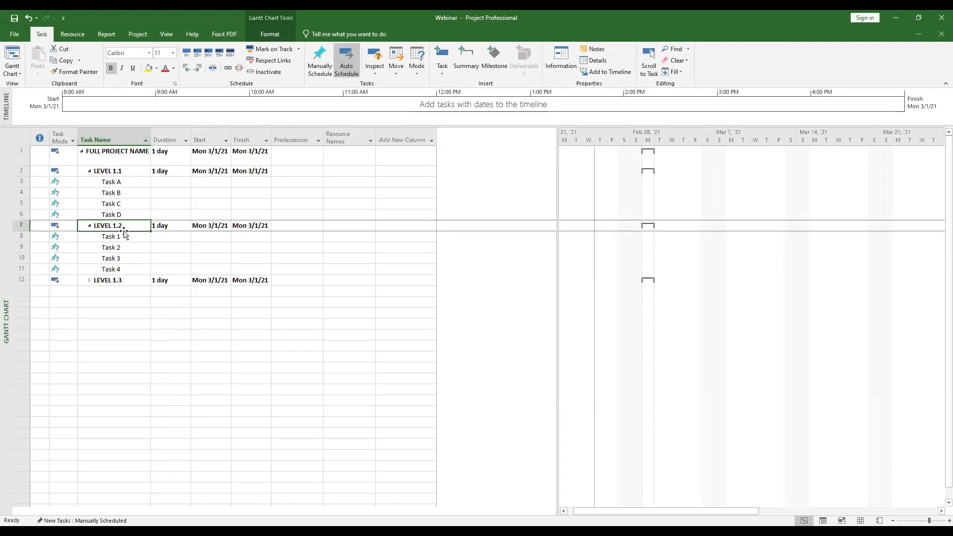
left_click(122, 280)
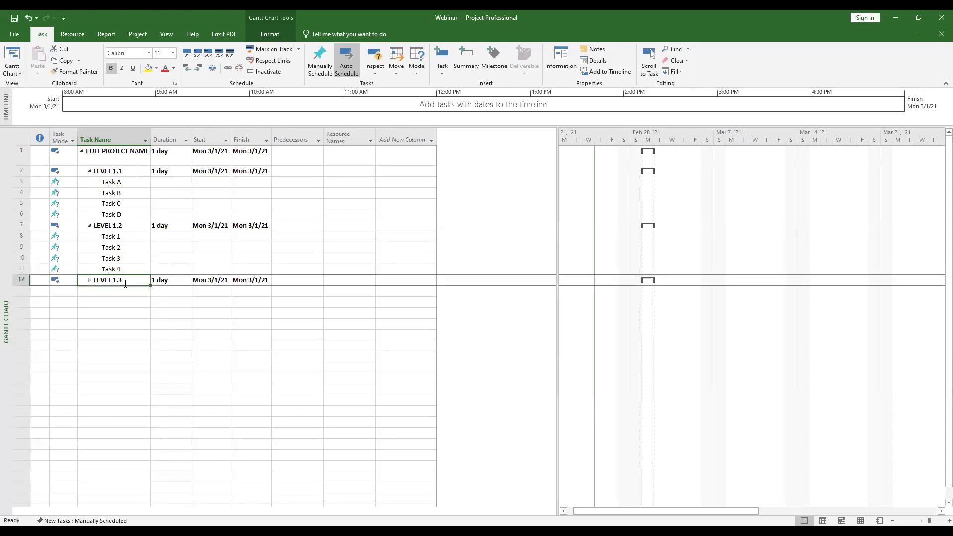
left_click(66, 279)
left_click(73, 281)
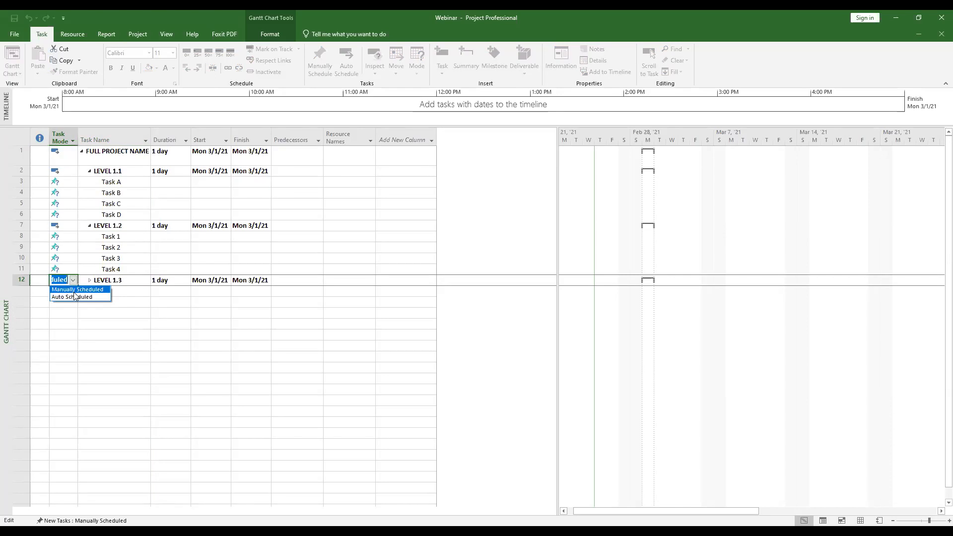
left_click(75, 297)
Look at the task mode options of Task 1 under LEVEL 1.2
left_click(118, 238)
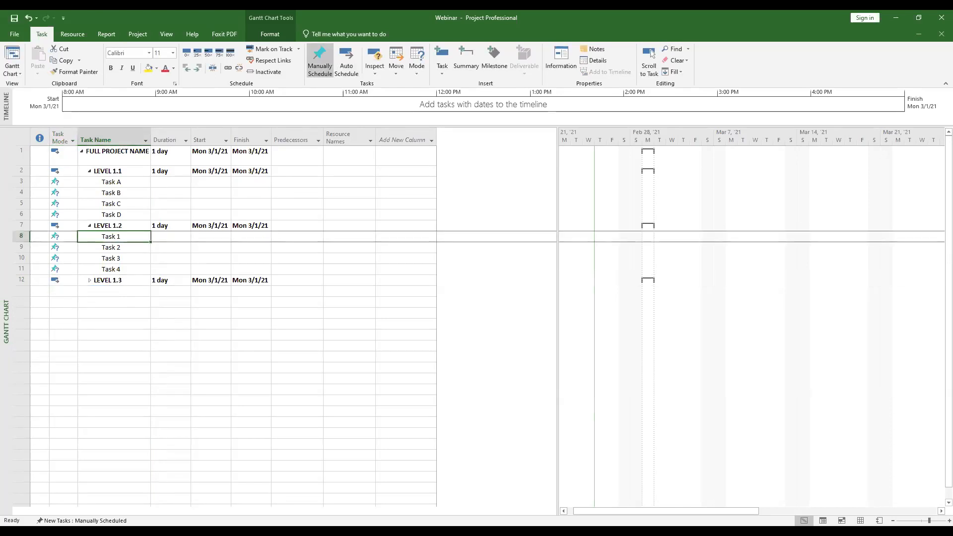
left_click(59, 236)
left_click(73, 239)
left_click(72, 237)
left_click(70, 247)
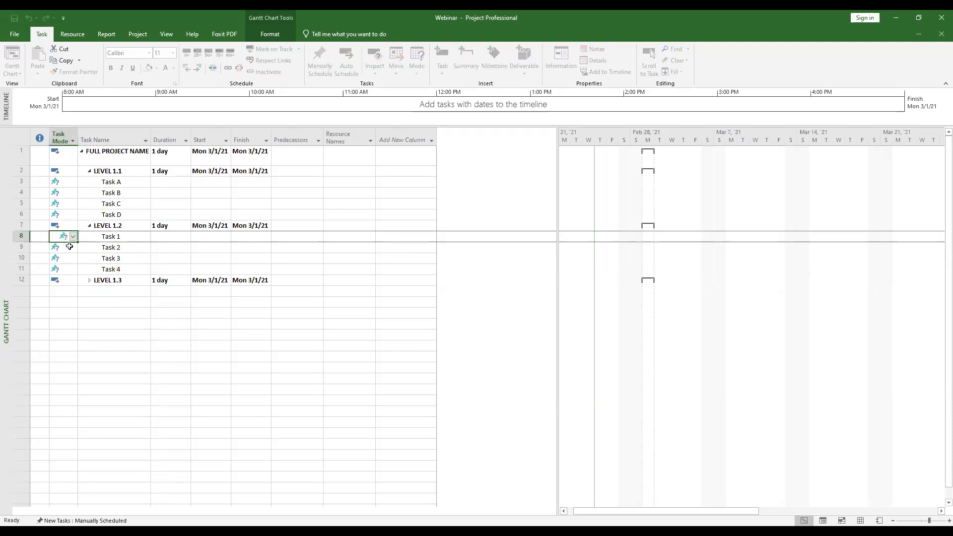
left_click(181, 238)
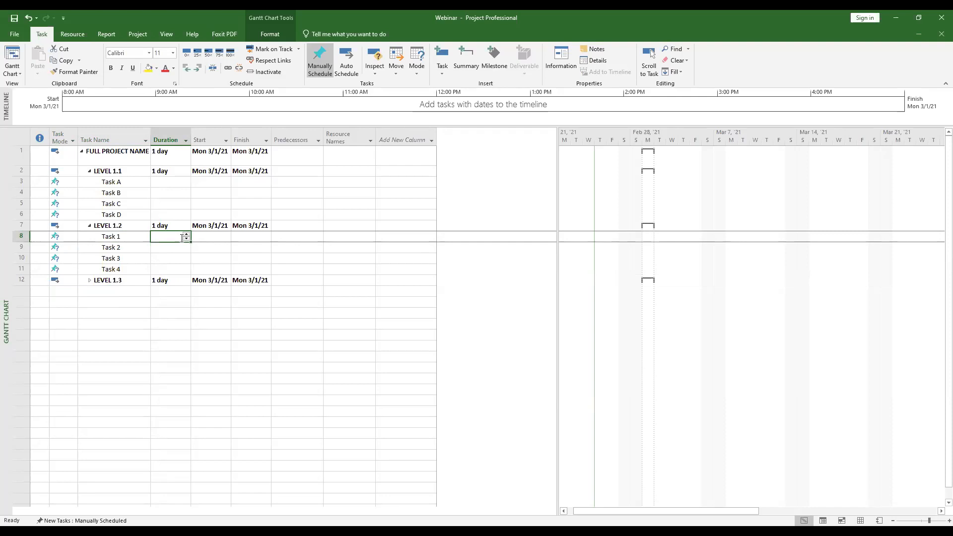
Select Task A through Task D under LEVEL 1.1 to point out the manually scheduled subtasks
left_click(123, 181)
key("shift+Down")
key("shift+Down")
key("shift+Down")
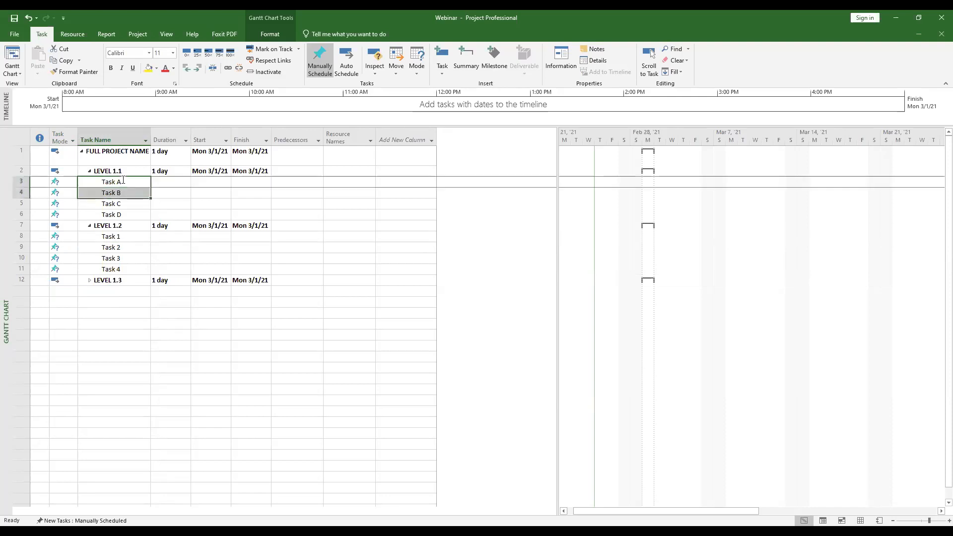
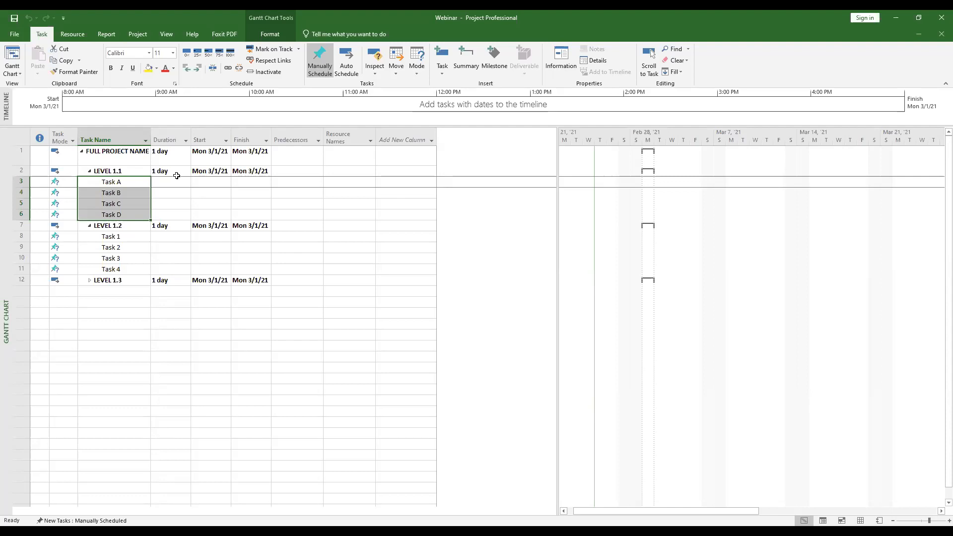
Collapse the LEVEL 1.1 and LEVEL 1.2 summary tasks and expand both again
left_click(88, 172)
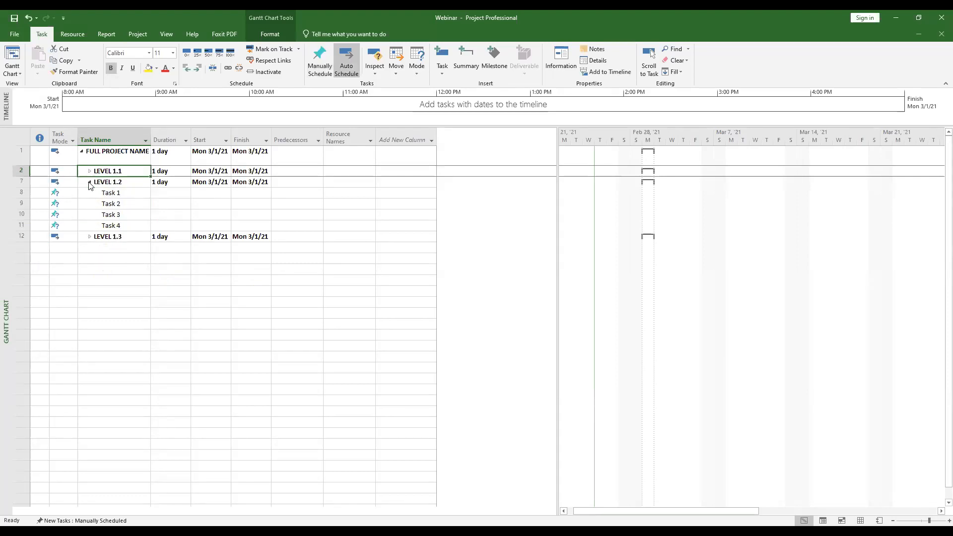
left_click(90, 183)
left_click(89, 183)
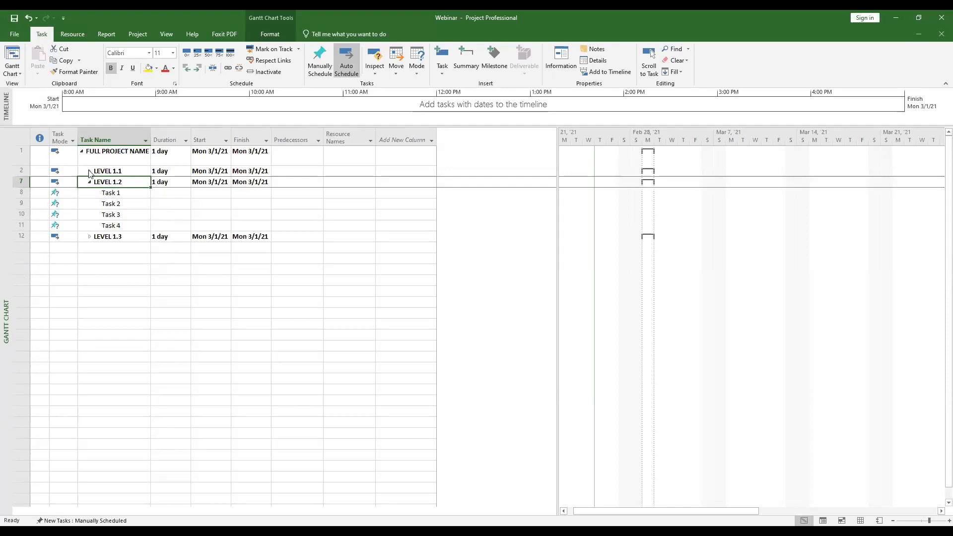
left_click(89, 172)
left_click(90, 172)
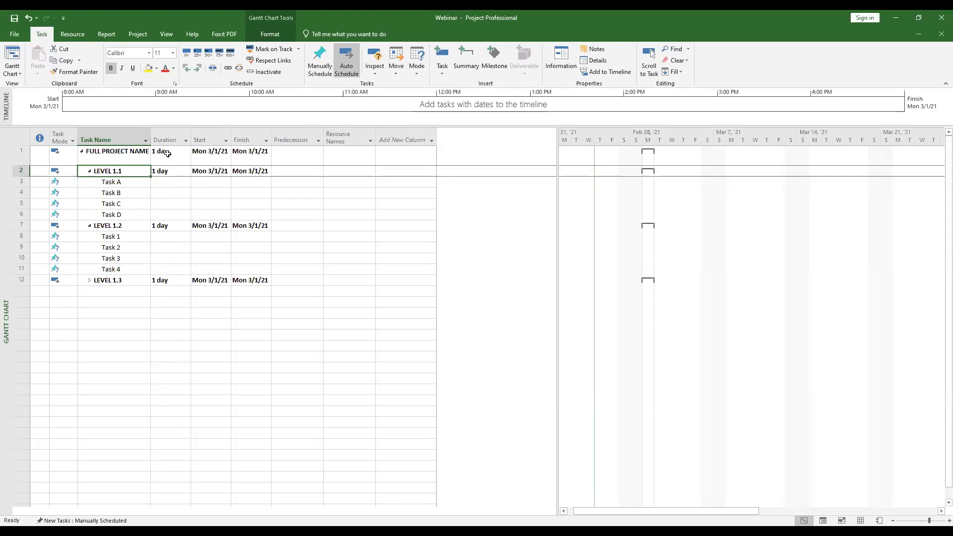
Set the task mode of the FULL PROJECT NAME summary task to Auto Scheduled
left_click(210, 150)
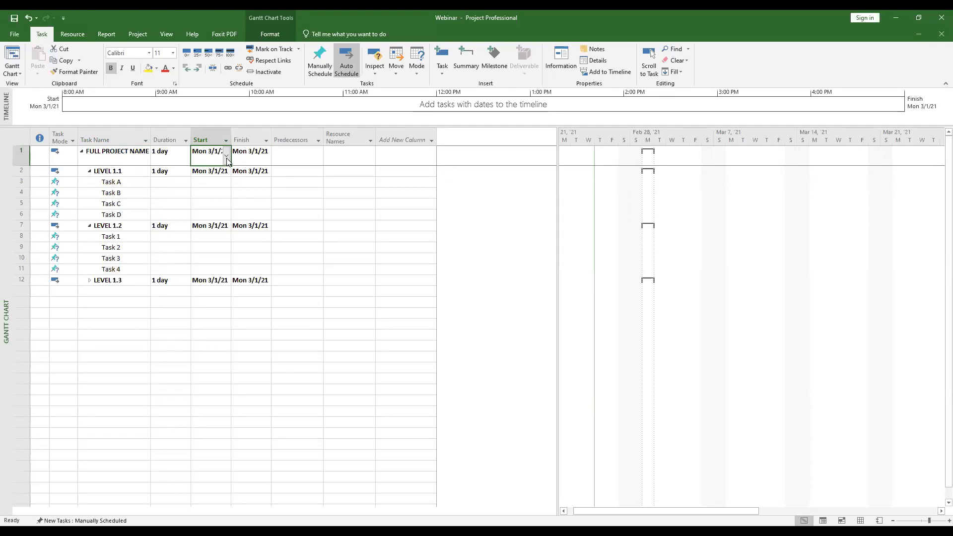
left_click(73, 156)
left_click(73, 156)
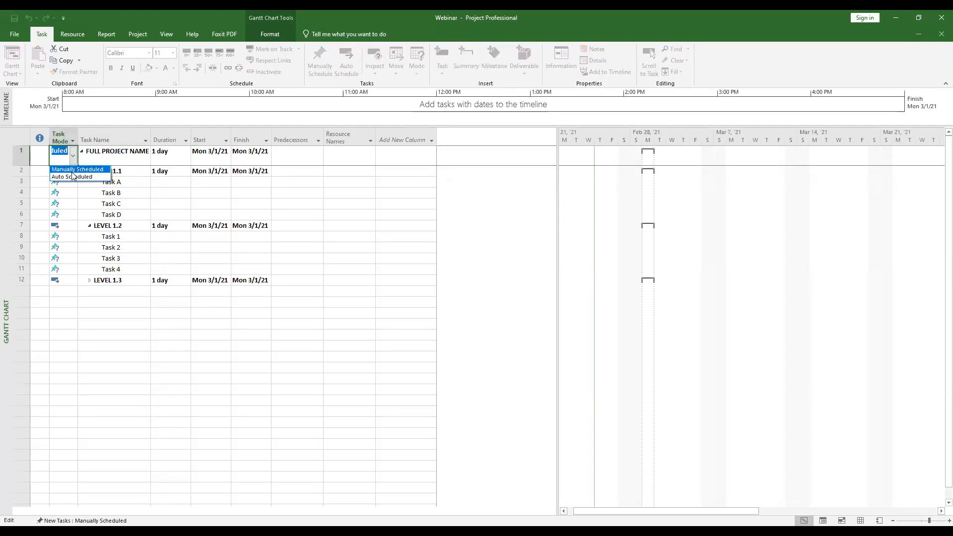
left_click(73, 177)
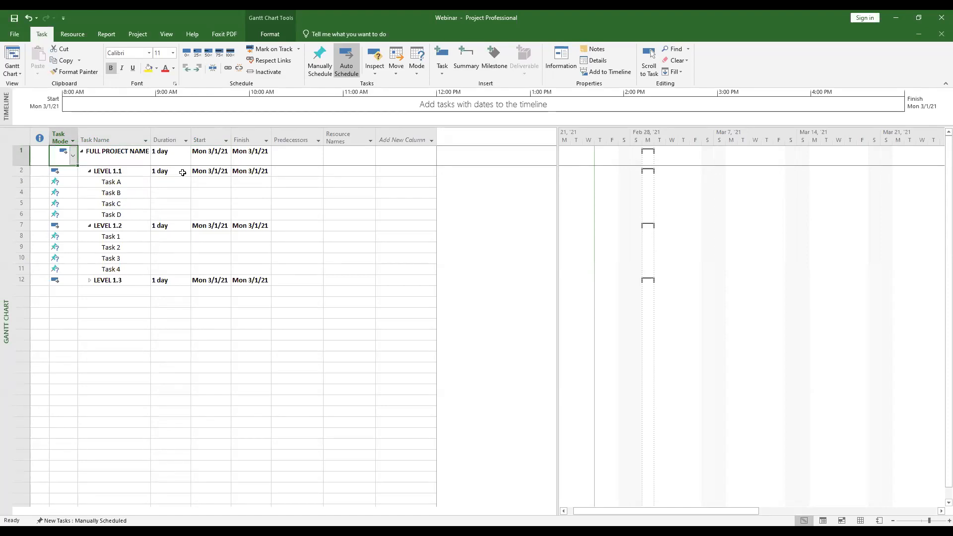
left_click(210, 172)
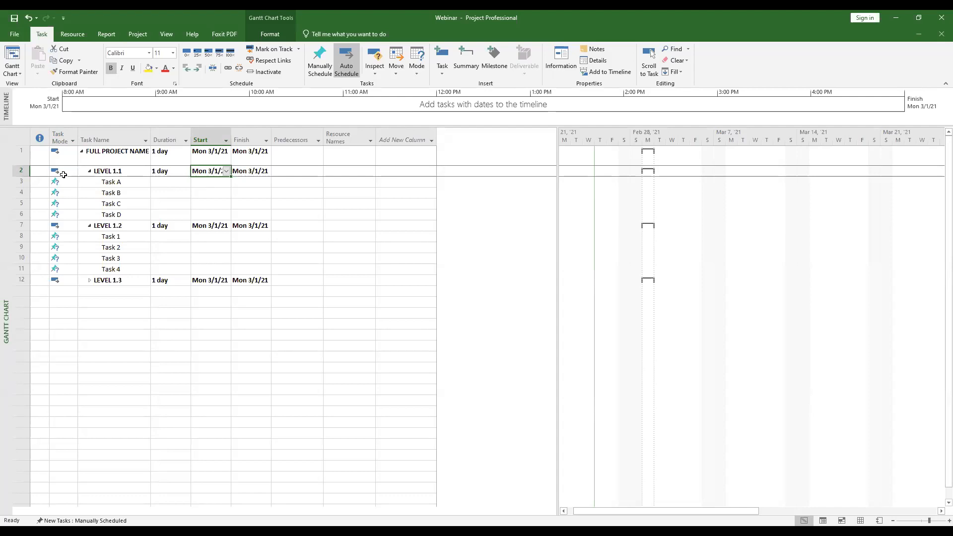
Give Task A a duration of 5 days and a start date of Monday 3/1/21
left_click(171, 182)
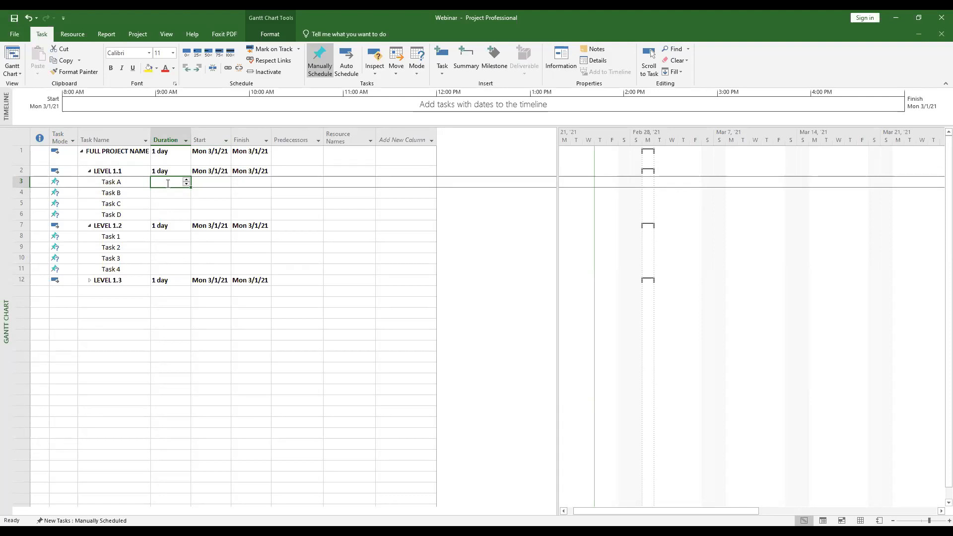
type("5")
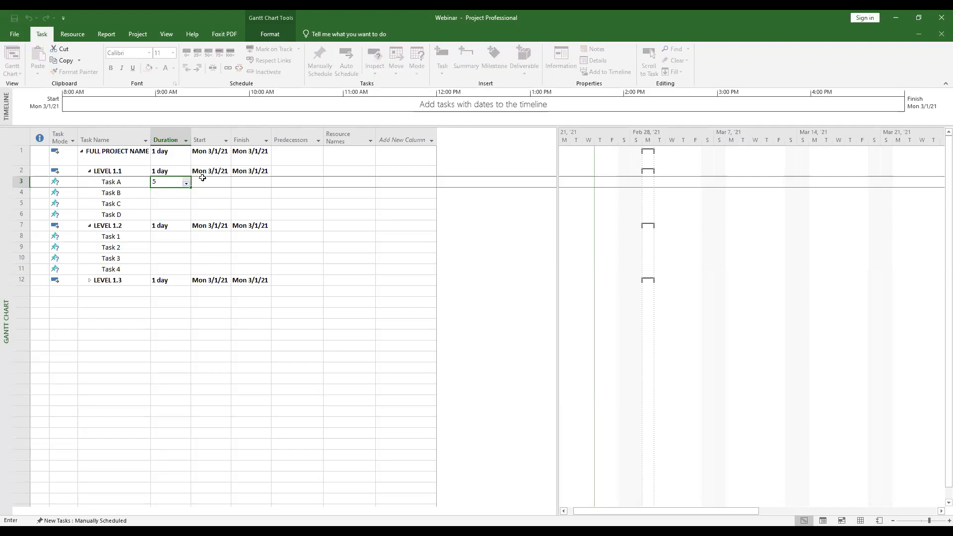
left_click(224, 183)
left_click(225, 179)
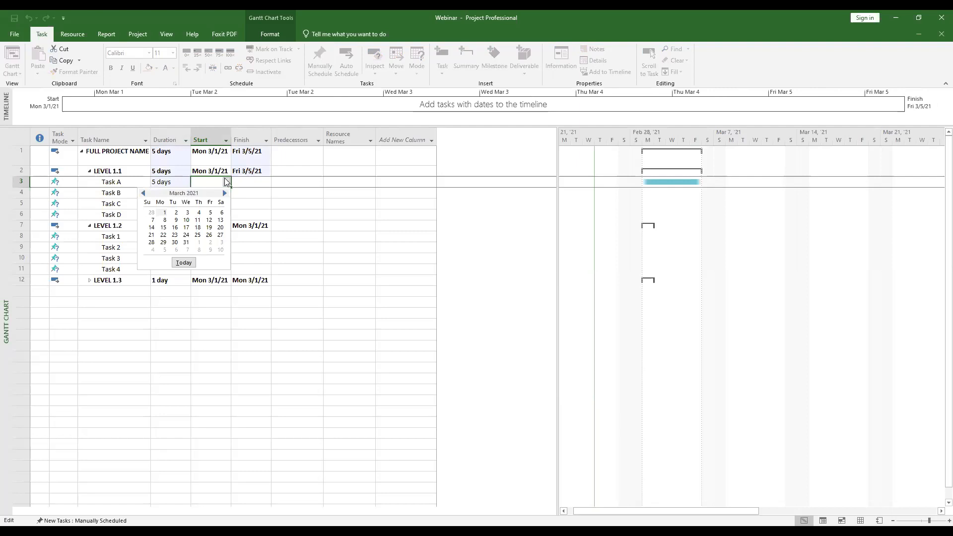
left_click(165, 213)
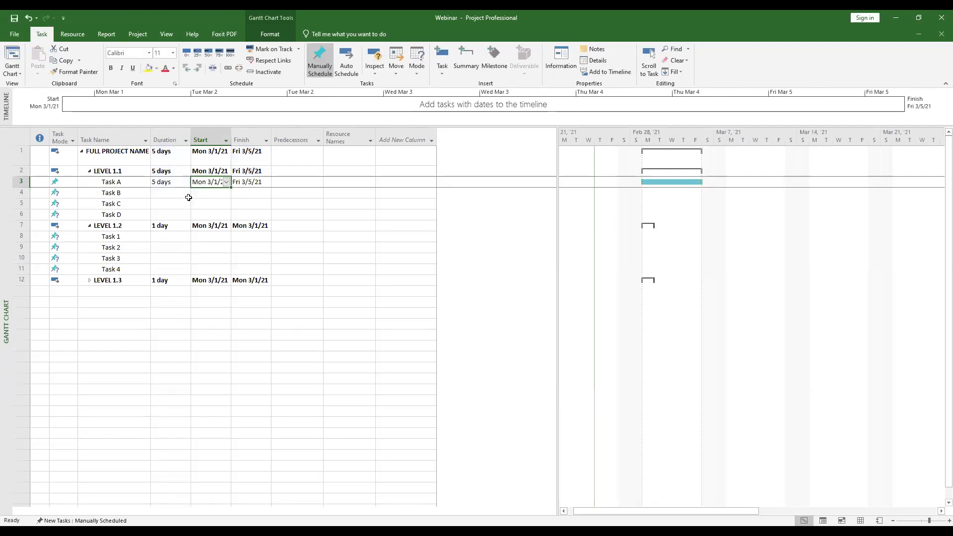
left_click(257, 182)
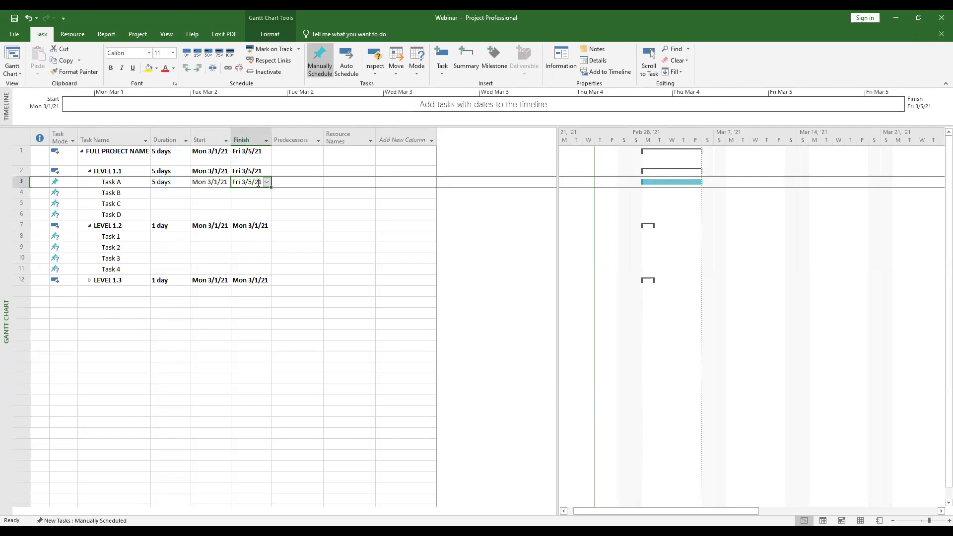
Give Task B a start date of Monday 3/8/21 and a finish date of Wednesday 3/10/21
left_click(208, 192)
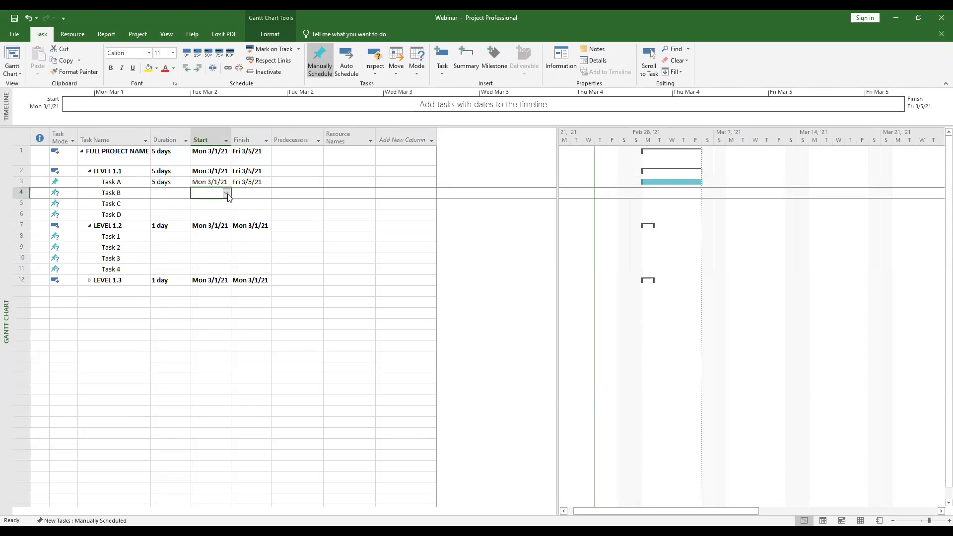
left_click(227, 193)
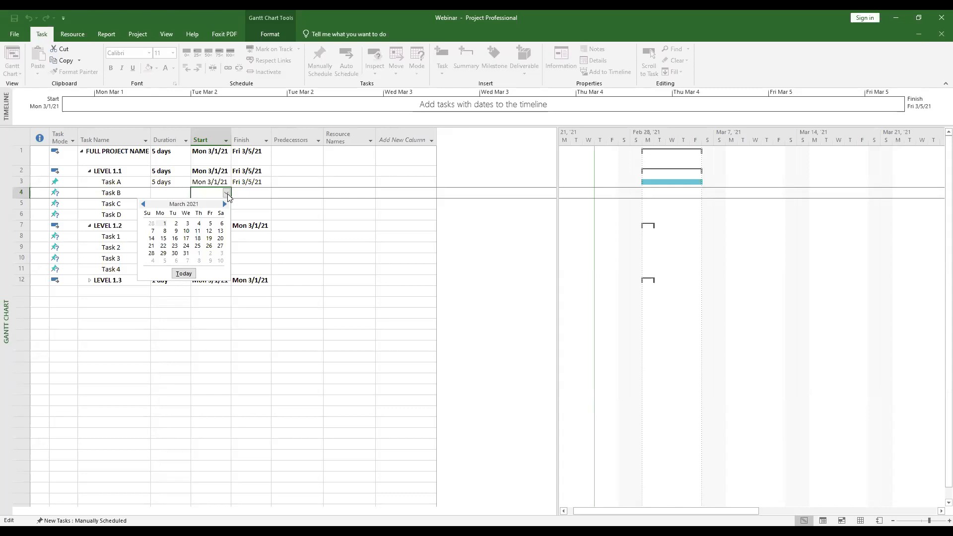
left_click(162, 230)
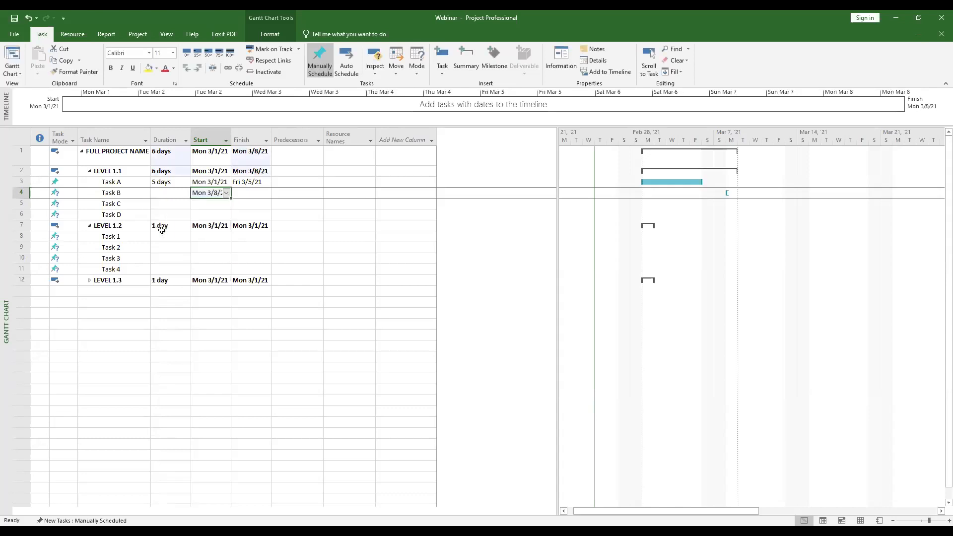
left_click(248, 195)
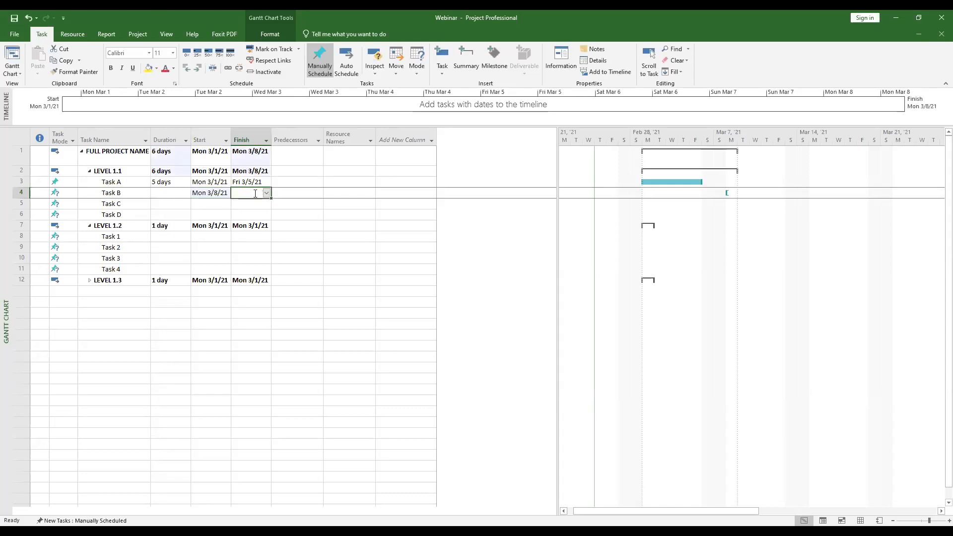
left_click(267, 194)
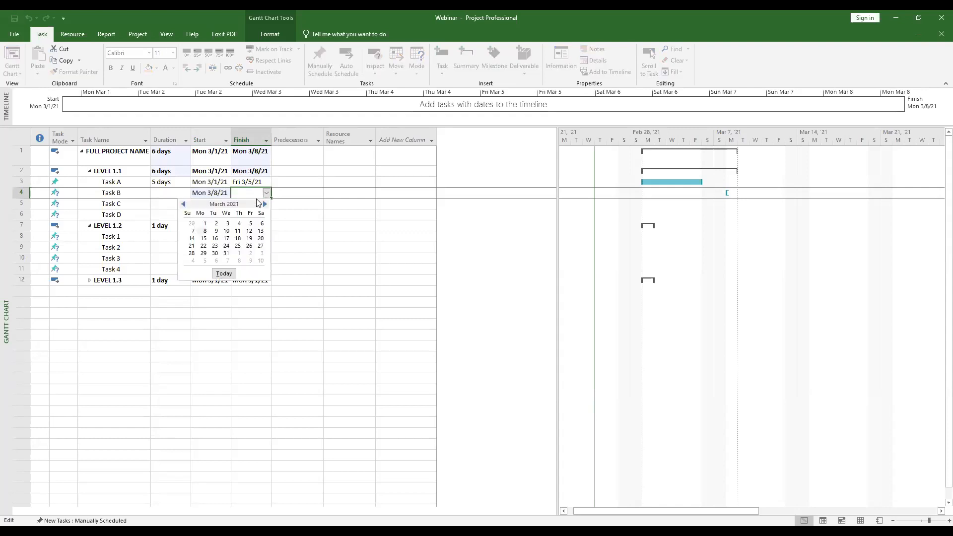
left_click(227, 232)
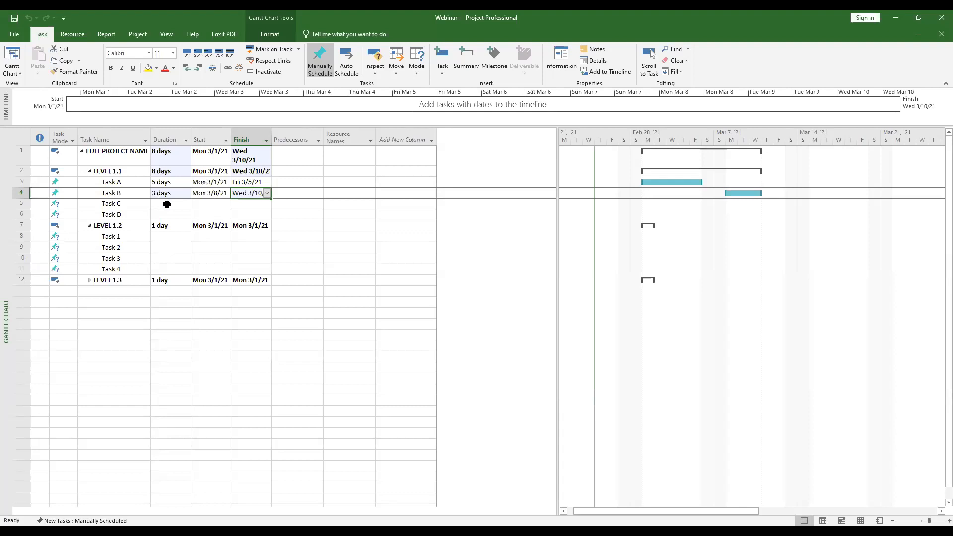
Give Task C a duration of 4 days and a start date of Thursday 3/11/21
left_click(167, 202)
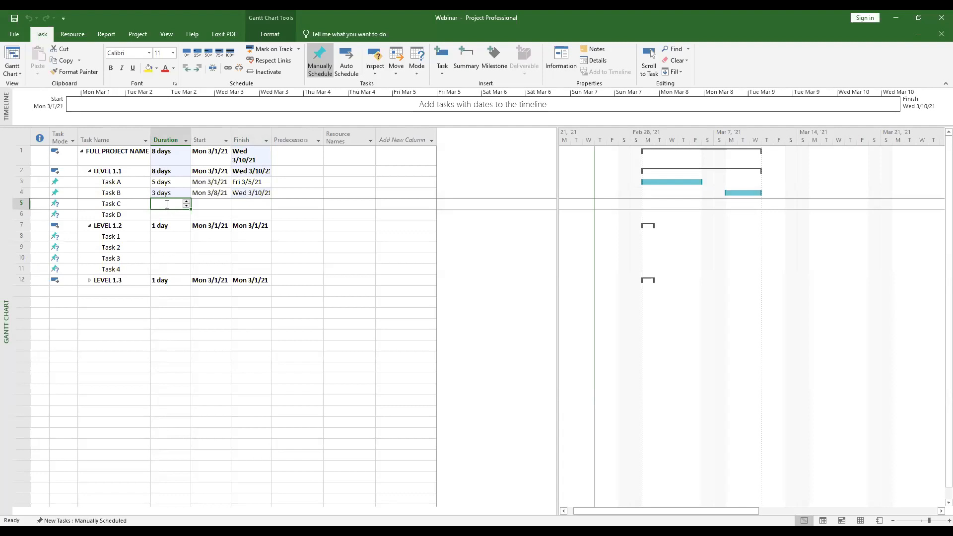
type("4 days")
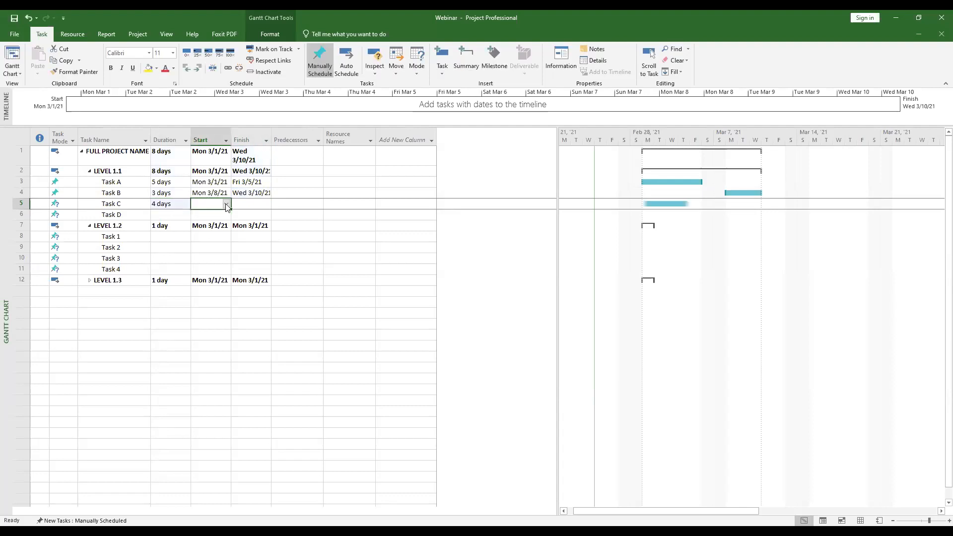
left_click(227, 207)
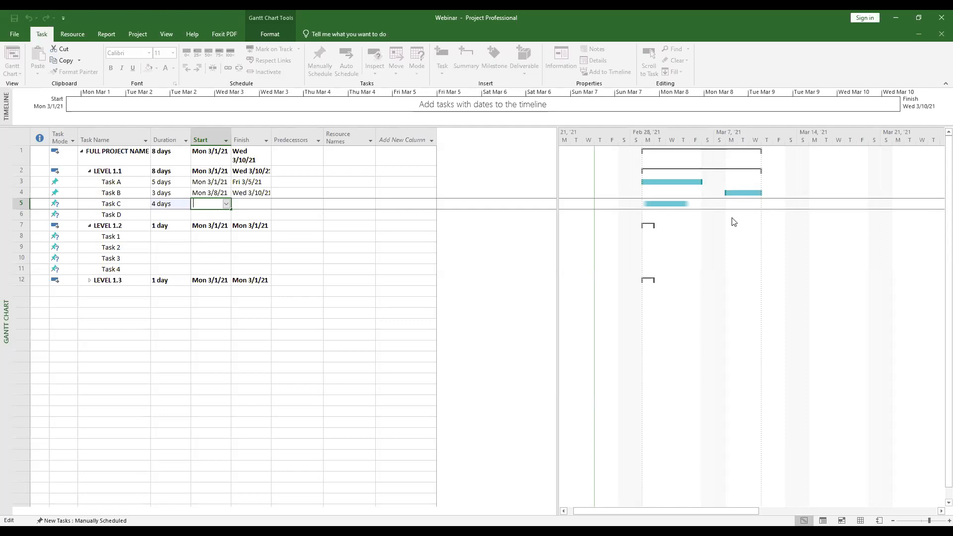
mouse_move(223, 190)
left_mouse_down()
mouse_move(181, 203)
mouse_move(215, 203)
left_mouse_up()
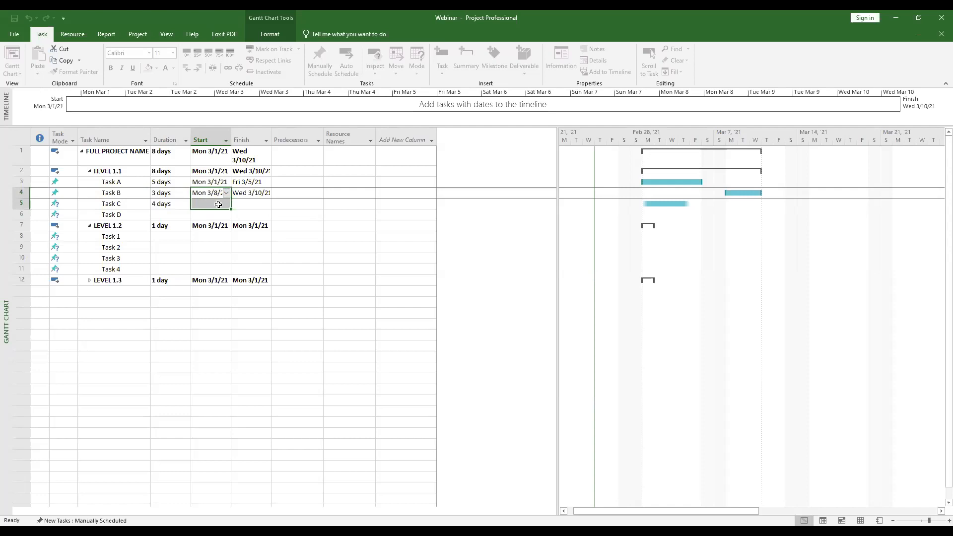
left_click(218, 205)
left_click(226, 205)
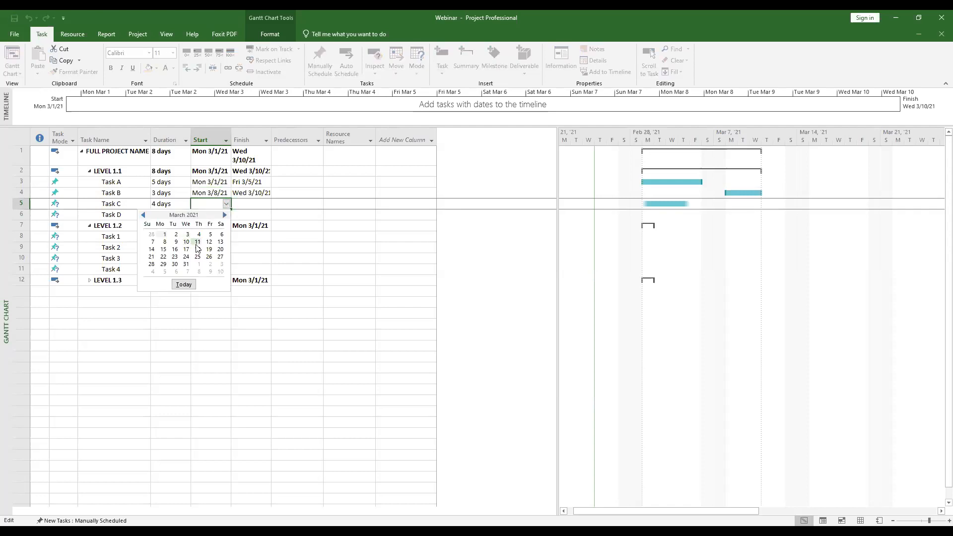
left_click(197, 243)
Give Task D a duration of 2 days and a start date of Wednesday 3/17/21
left_click(183, 216)
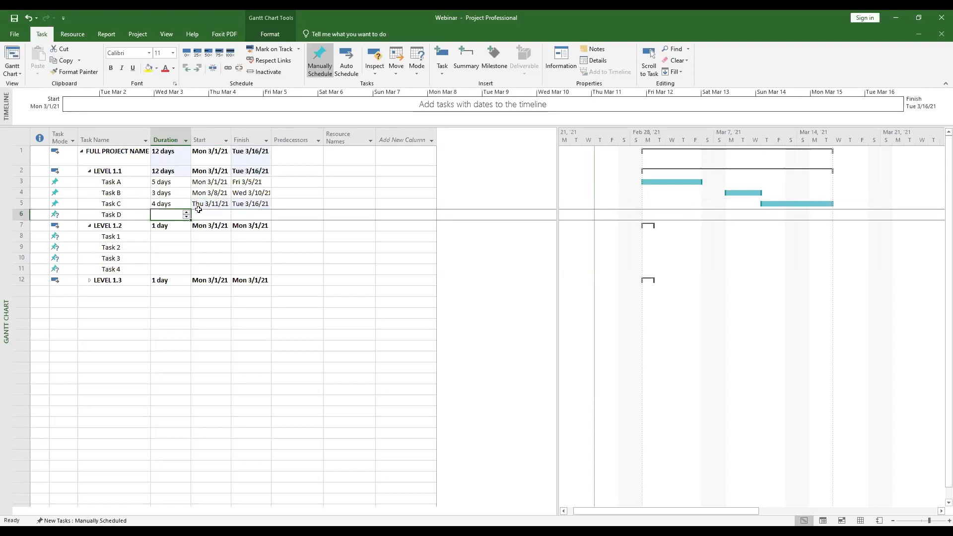
type("2")
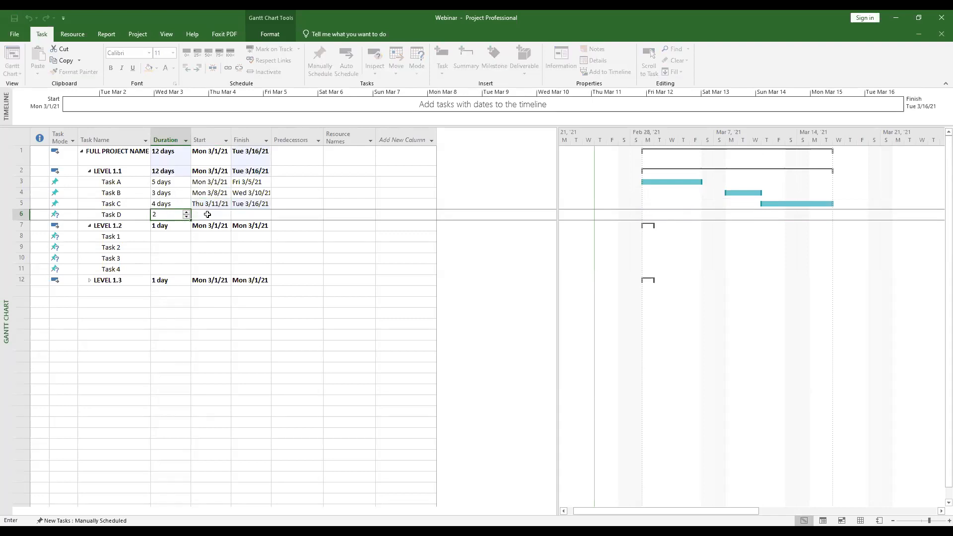
left_click(198, 214)
left_click(226, 215)
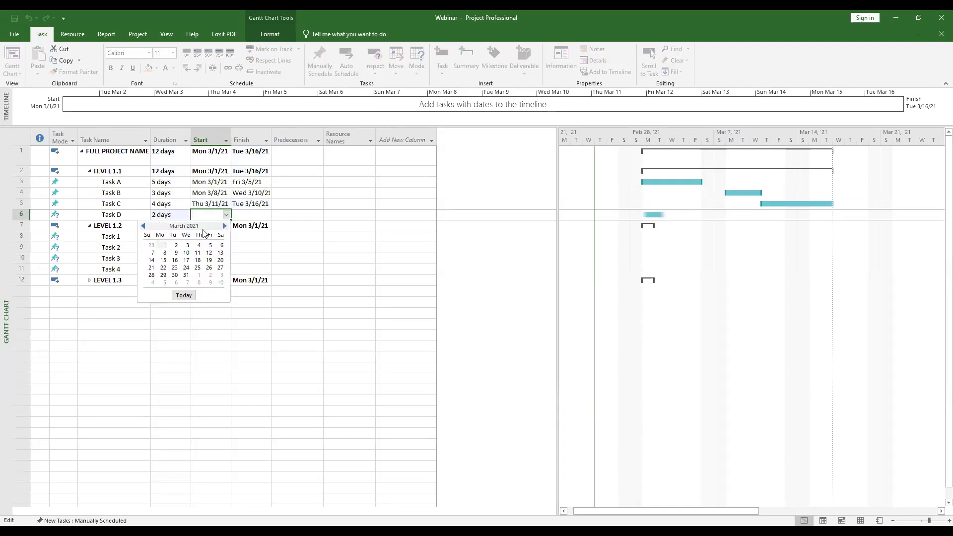
left_click(186, 260)
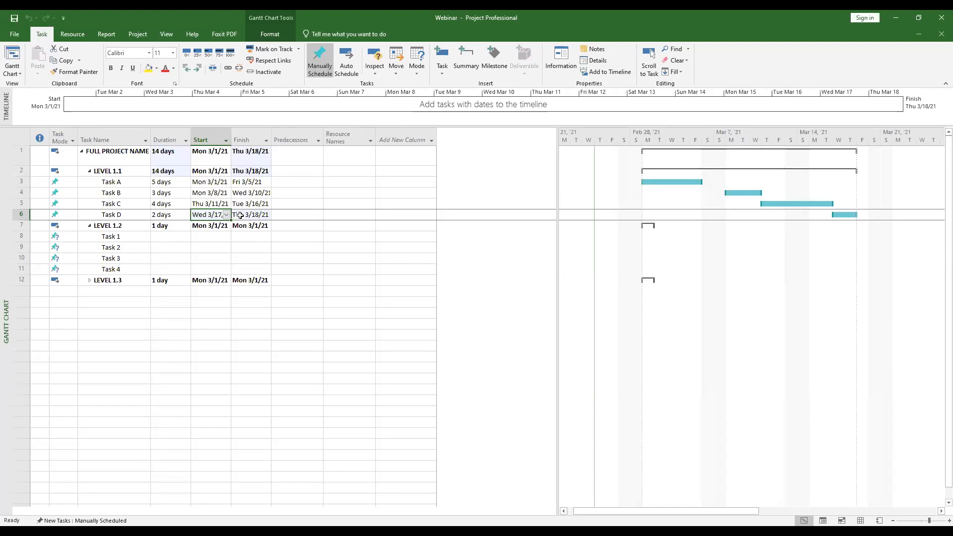
Give Task 1 a duration of 3 days and a start date of Friday 3/19/21
left_click(169, 237)
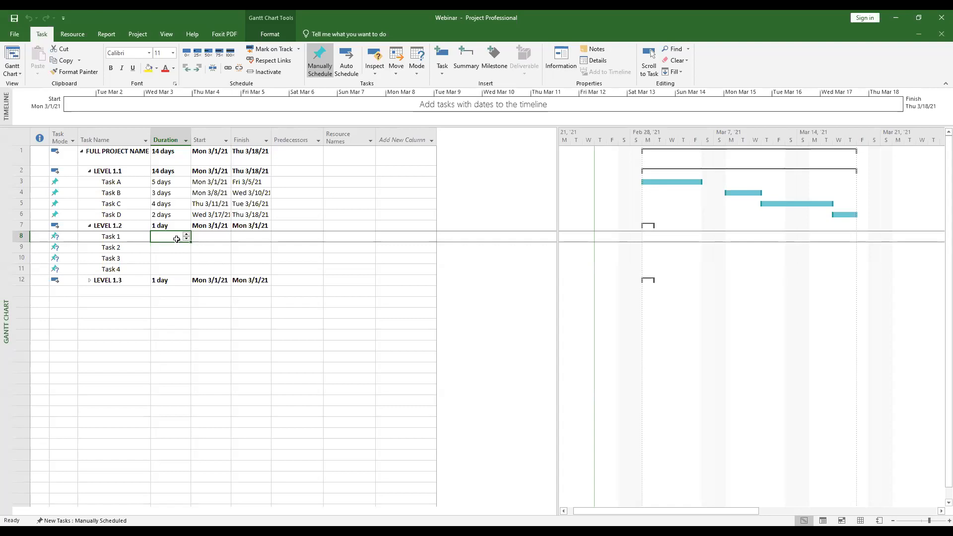
type("3")
left_click(219, 237)
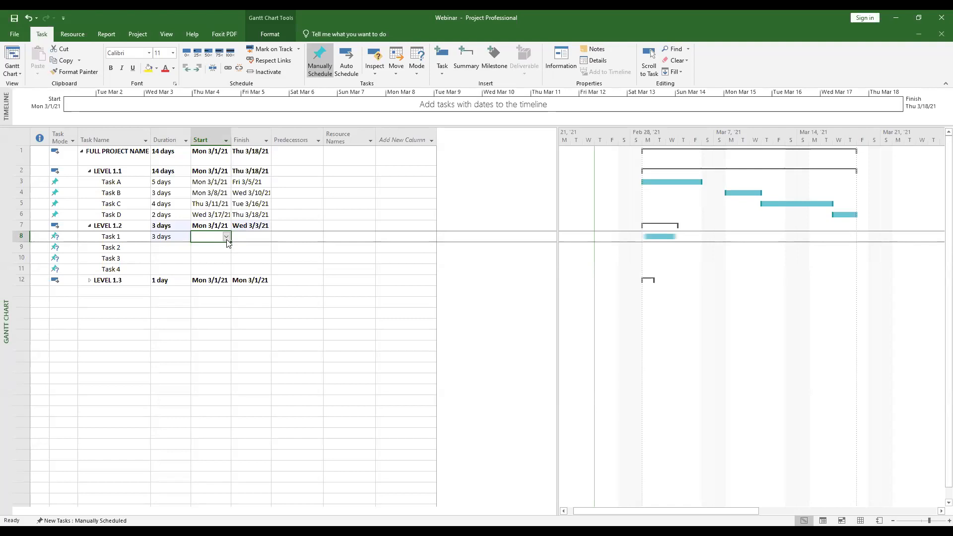
left_click(227, 238)
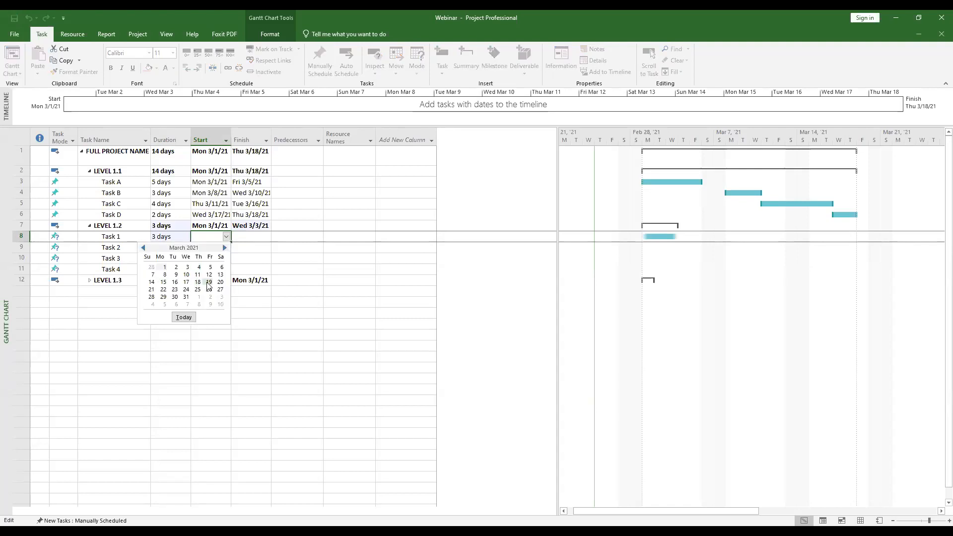
left_click(209, 284)
Set the durations of Task 2, Task 3 and Task 4 to 1 day, 2 days and 3 days respectively
left_click(185, 247)
type("1")
key("Return")
type("2")
key("Return")
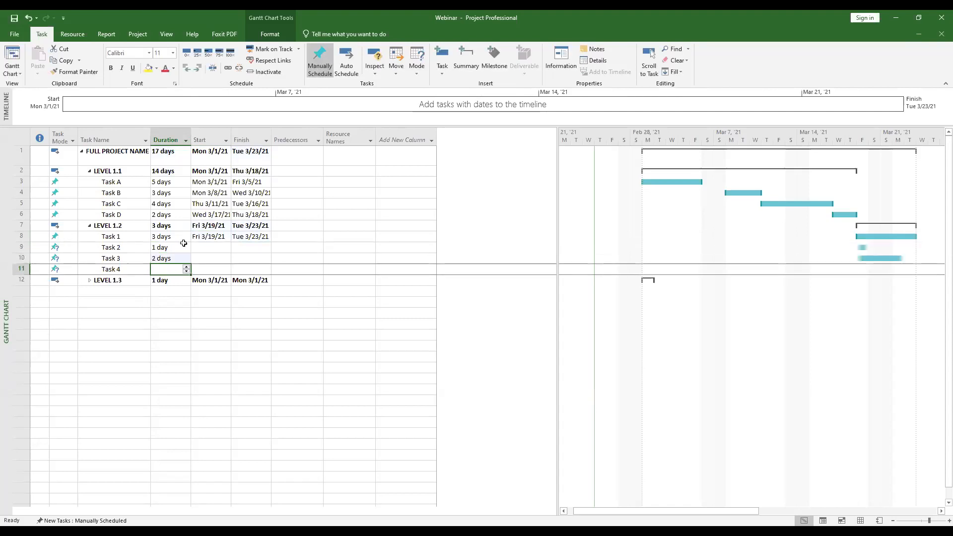
type("3")
Set the start date of Task 2 to Wednesday 3/24/21 and of Task 3 to Thursday 3/25/21
left_click(222, 246)
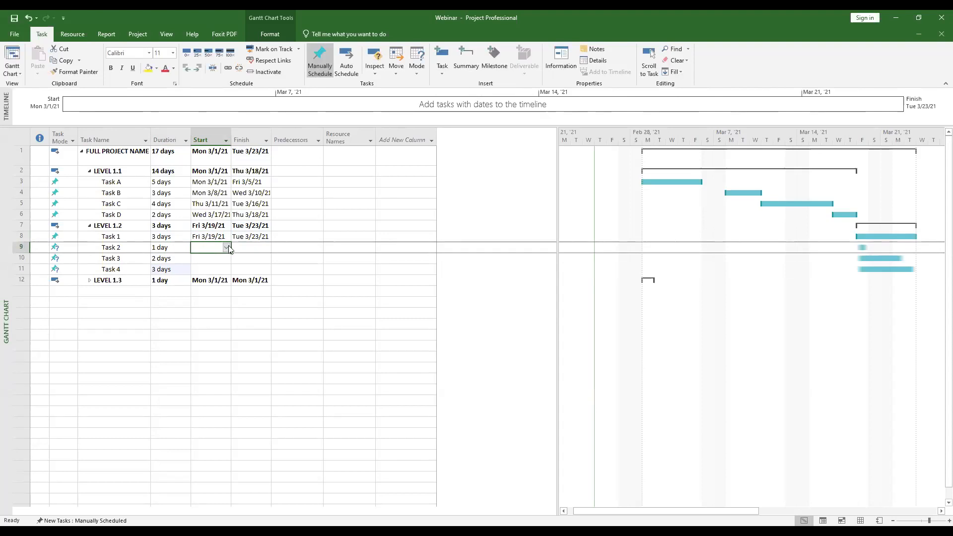
left_click(226, 247)
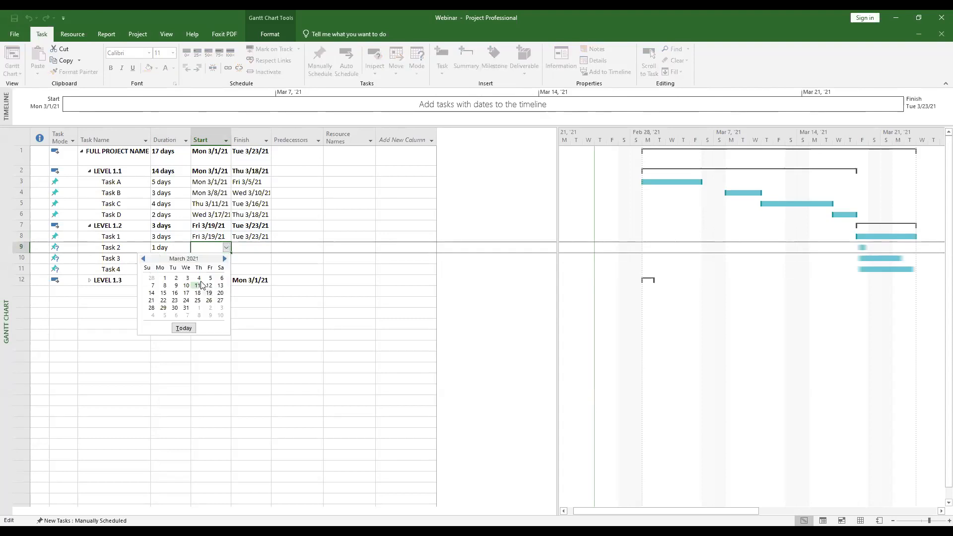
left_click(187, 304)
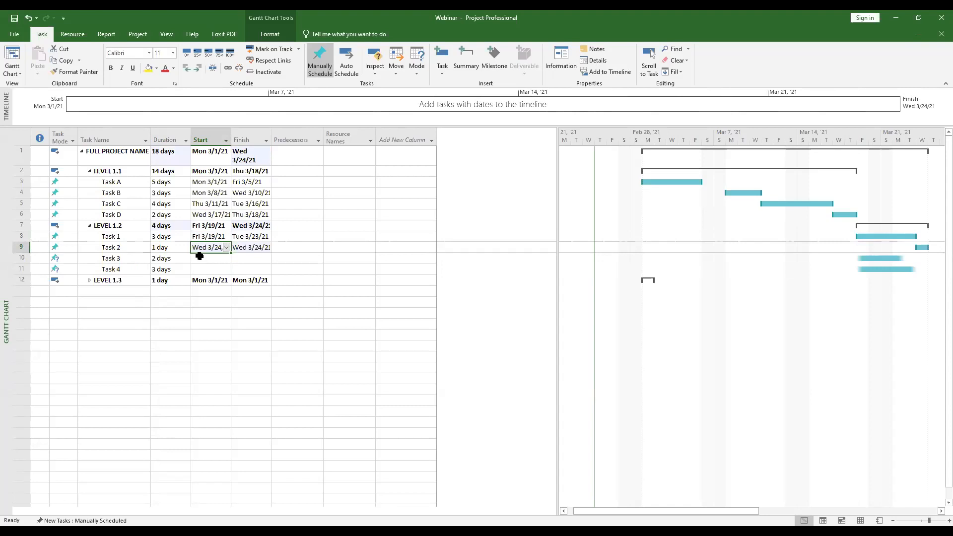
left_click(212, 258)
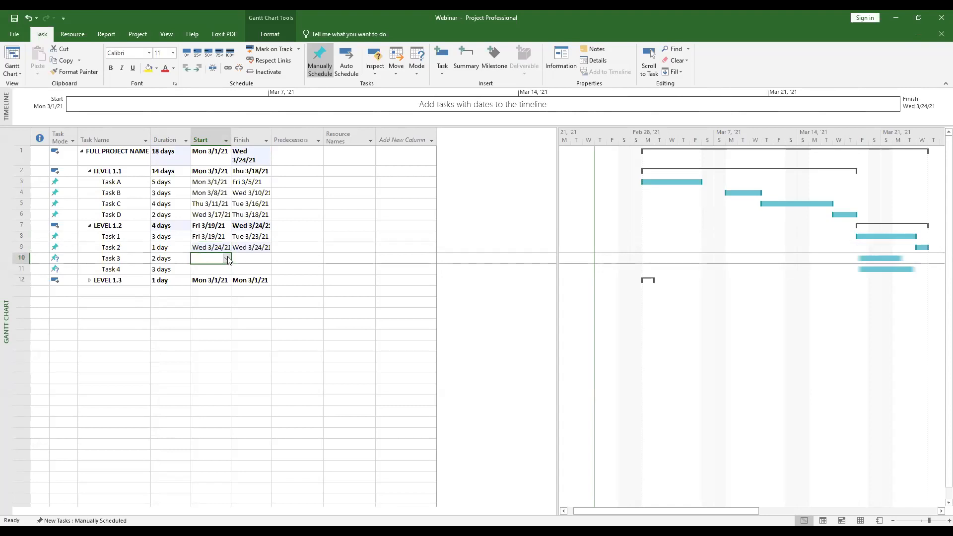
left_click(227, 258)
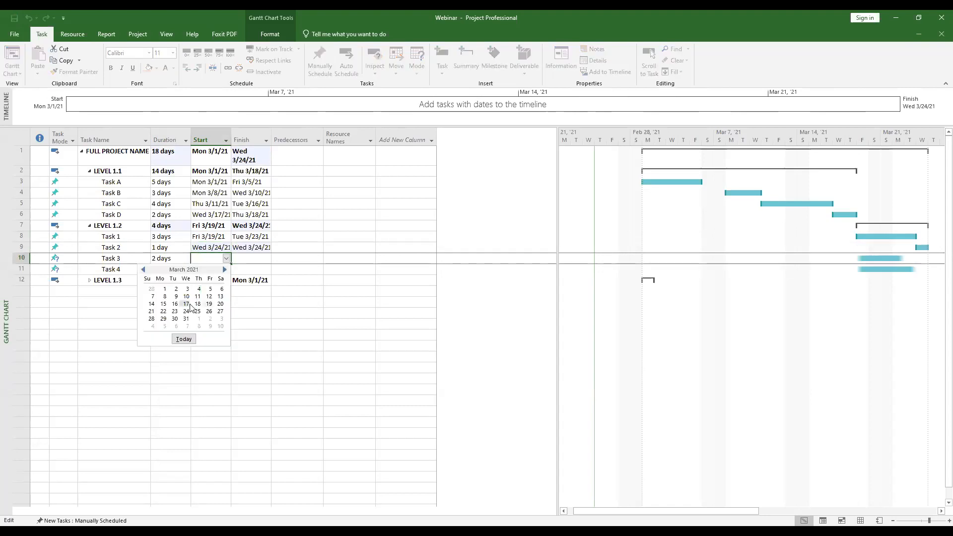
left_click(197, 311)
Set Task 4's start date to Thursday 4/1/21
left_click(222, 269)
left_click(229, 261)
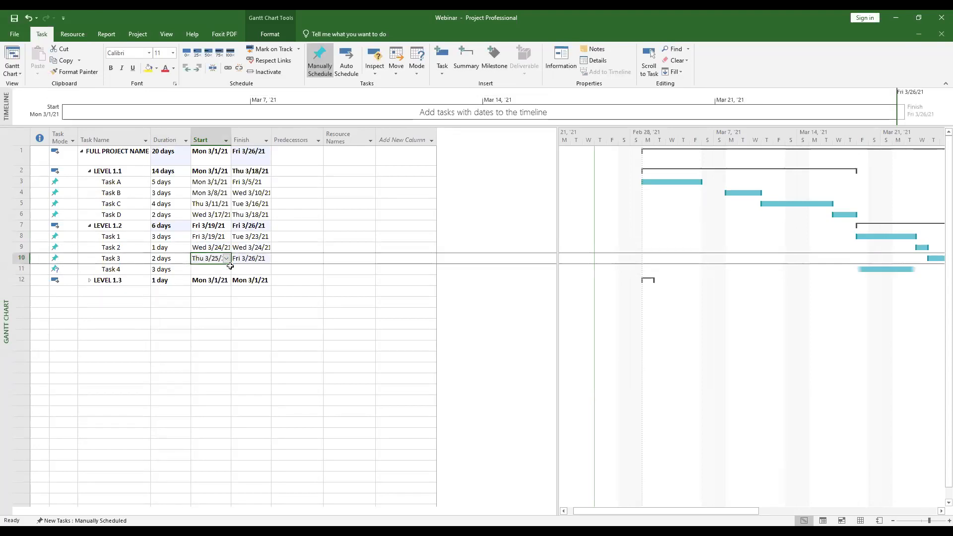
left_click(225, 271)
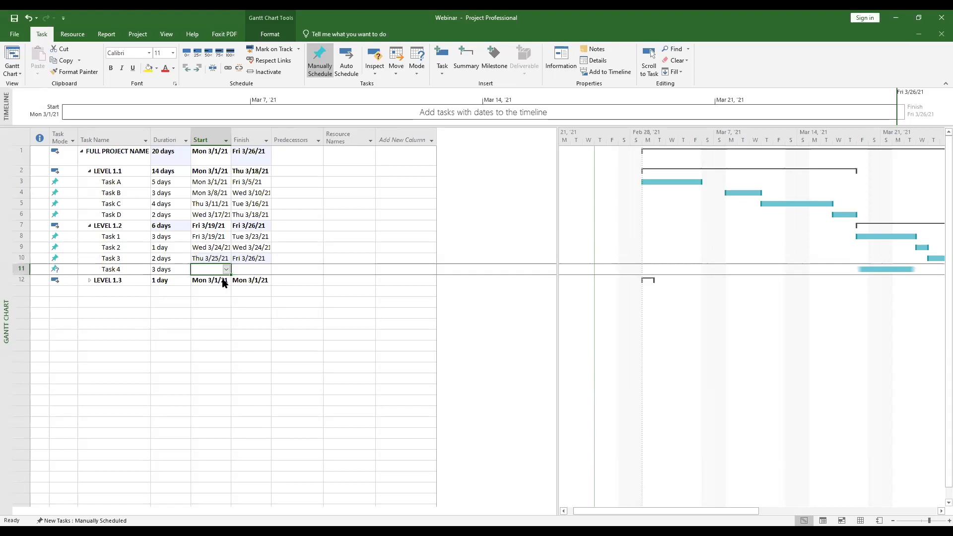
left_click(225, 269)
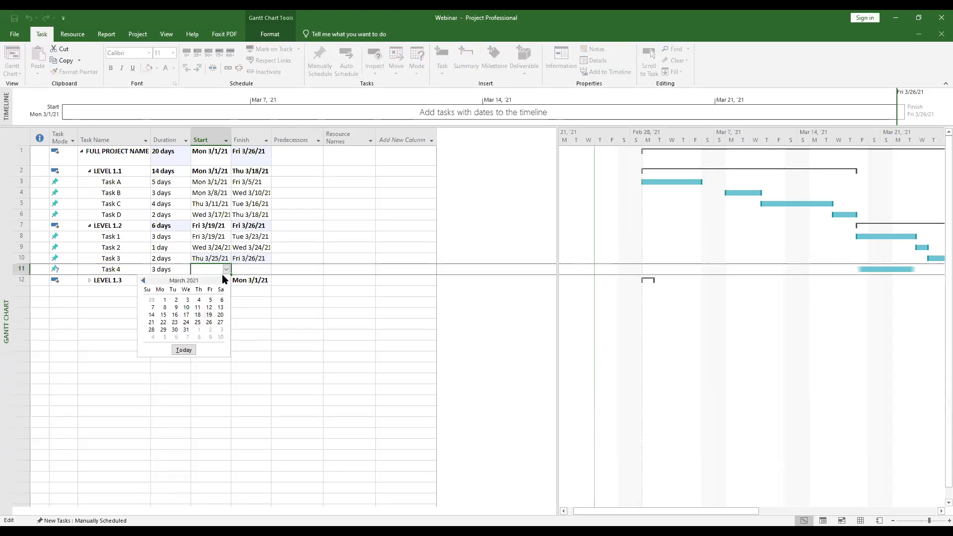
left_click(223, 281)
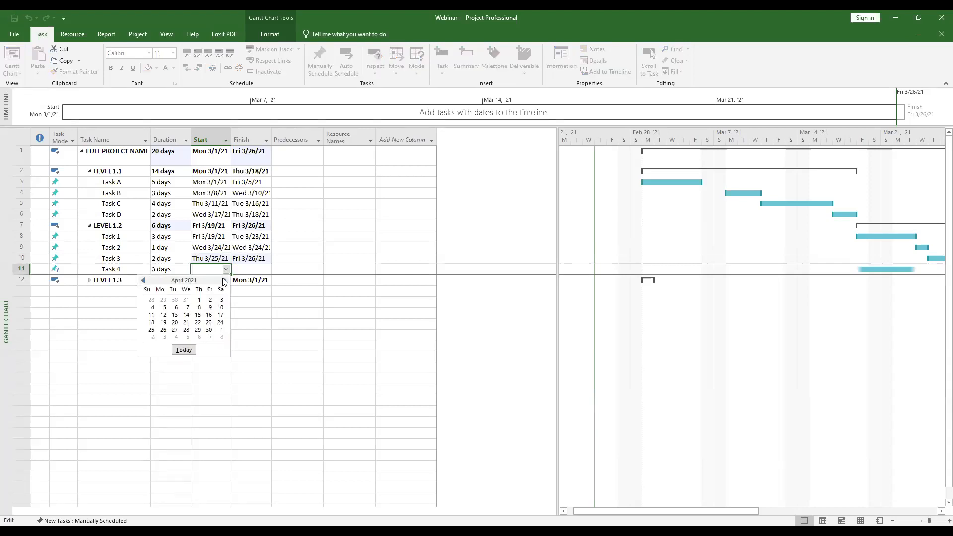
left_click(198, 300)
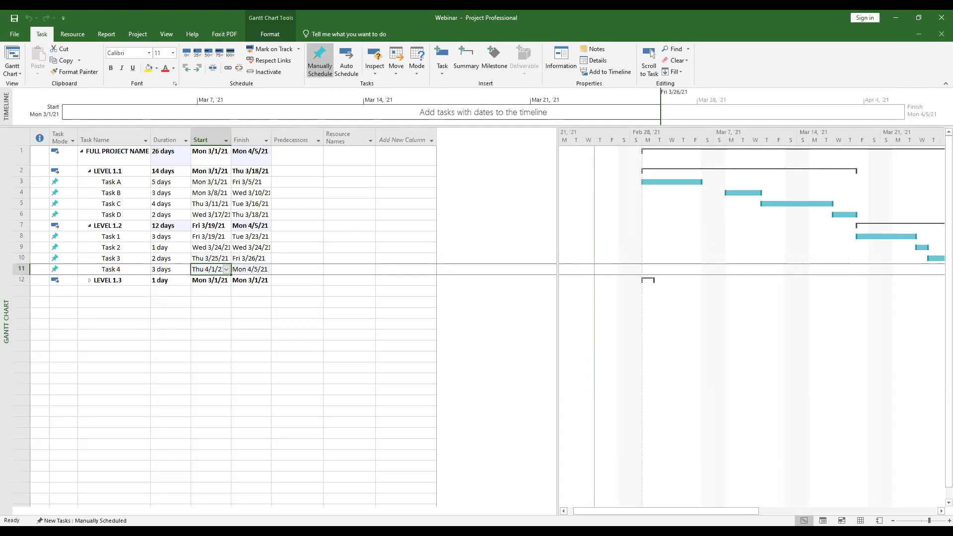
Change Task 4's start date to Friday 3/19/21 so it starts together with Task 1
left_click(207, 246)
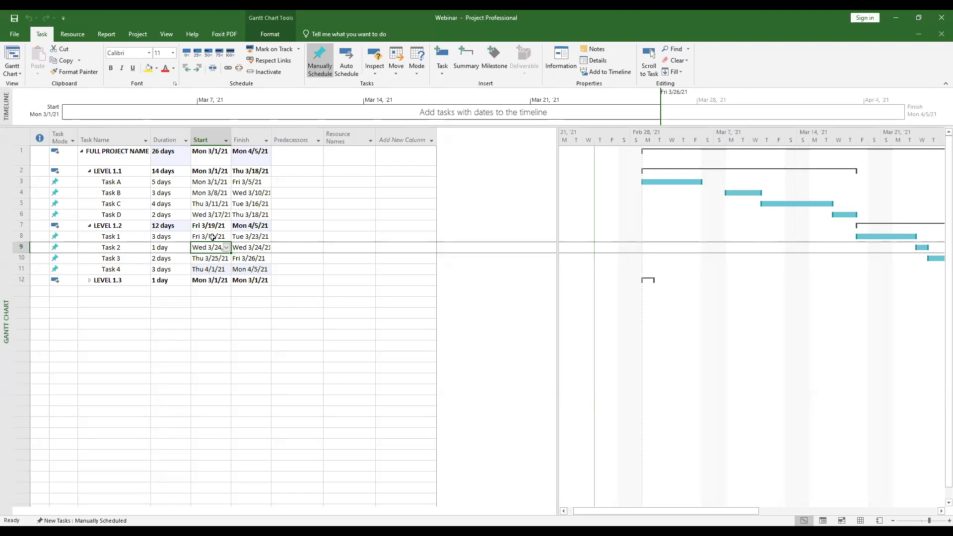
left_click(212, 269)
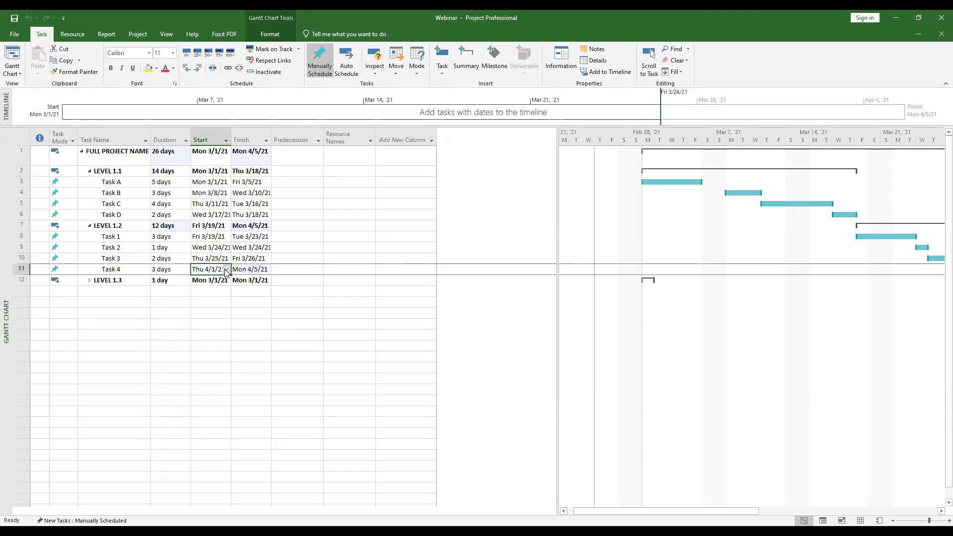
left_click(226, 269)
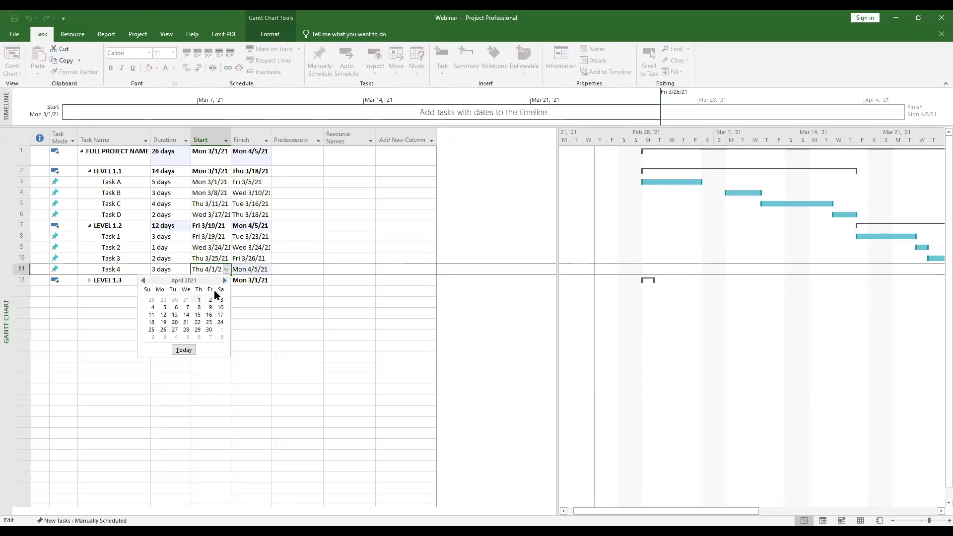
left_click(143, 281)
left_click(208, 314)
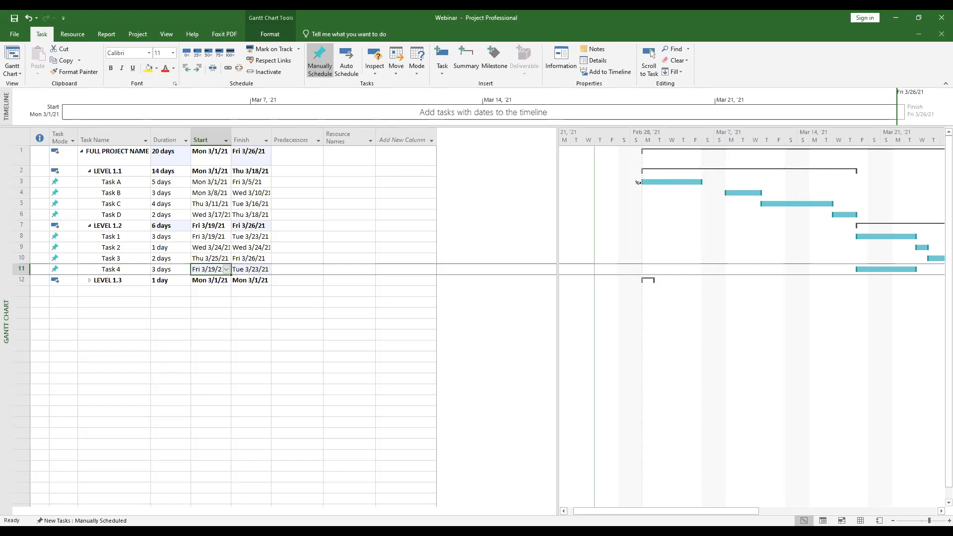
Expand LEVEL 1.3 and give Task X a duration of 5 days and a start date of Monday 3/1/21
left_click(89, 281)
left_click(89, 281)
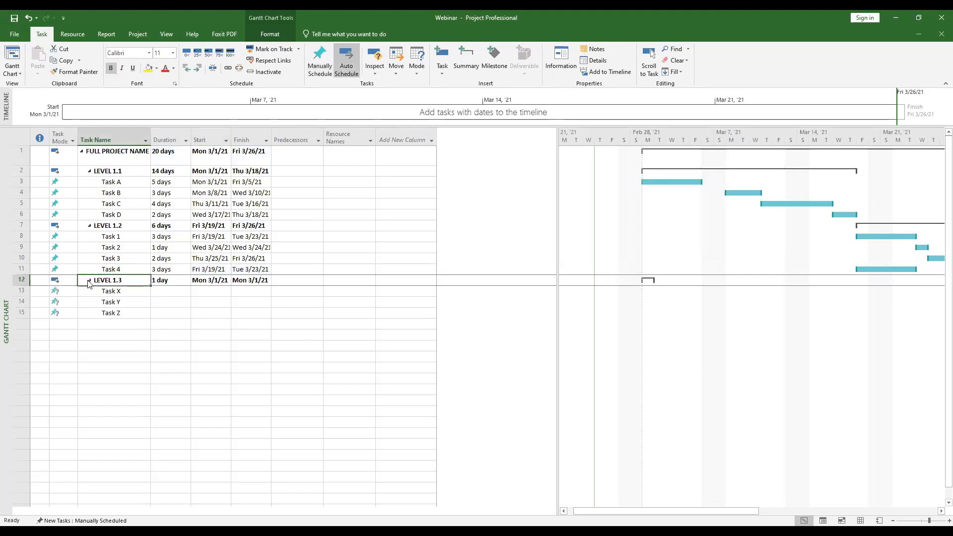
left_click(176, 292)
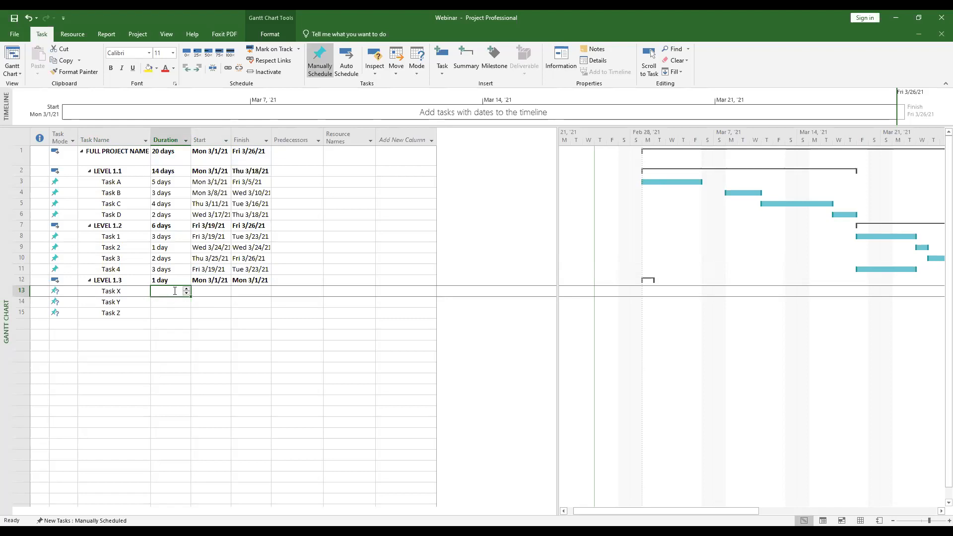
type("5")
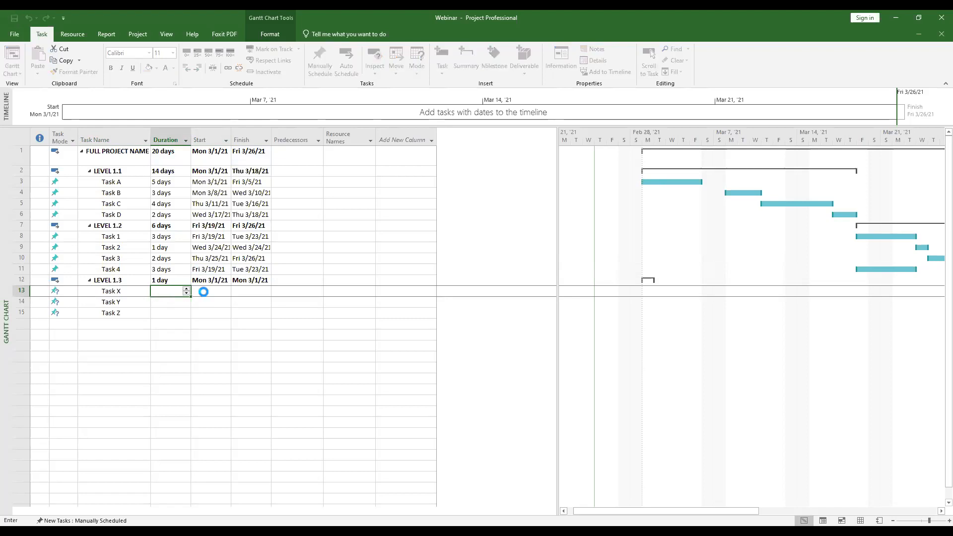
left_click(201, 291)
left_click(226, 292)
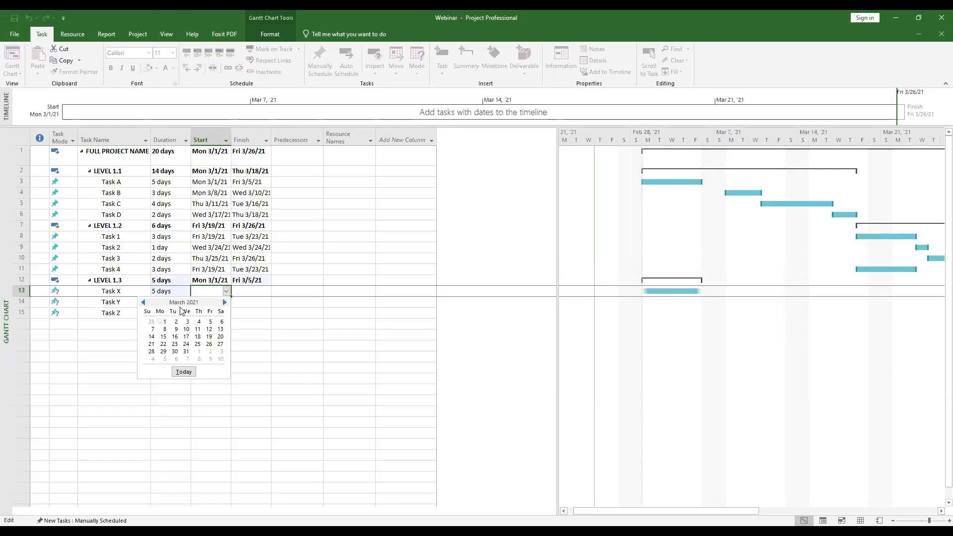
left_click(164, 322)
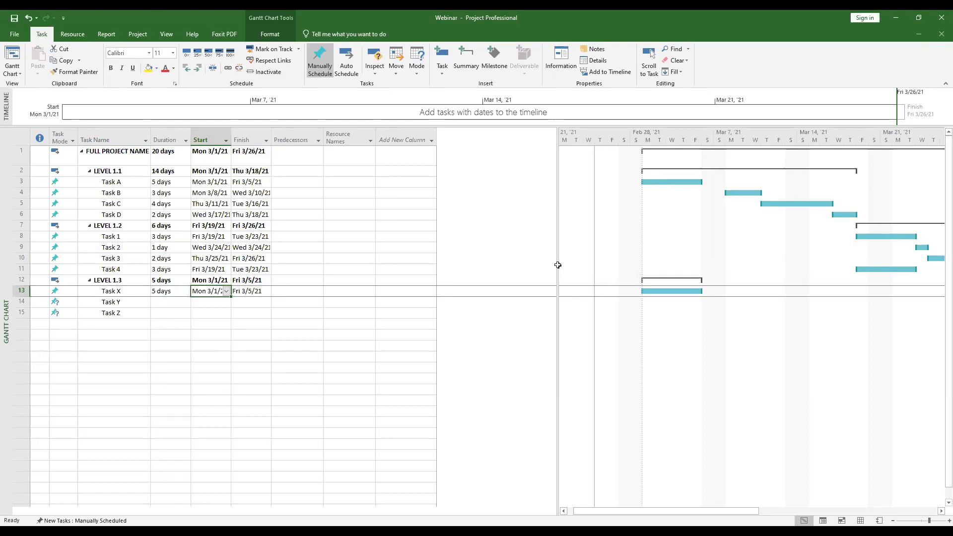
left_click(145, 304)
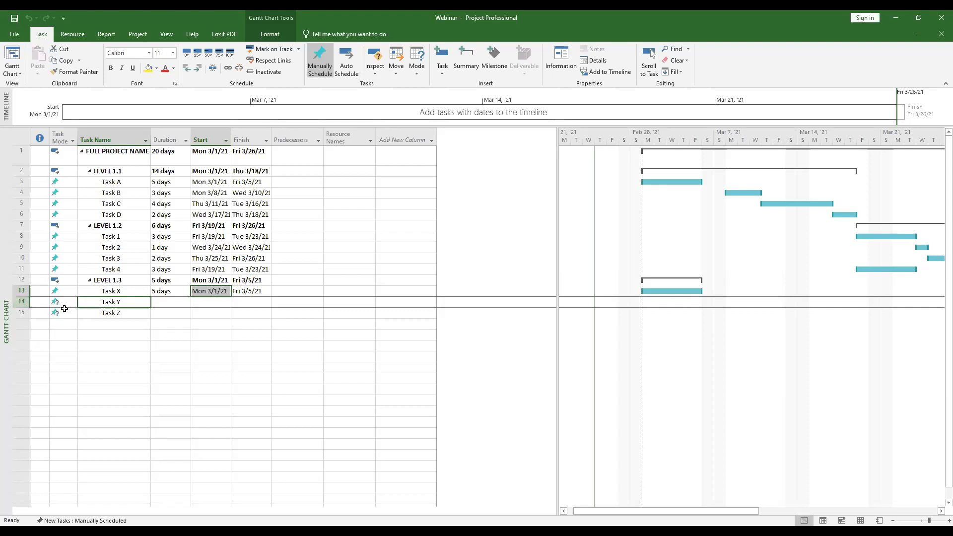
left_click(105, 301)
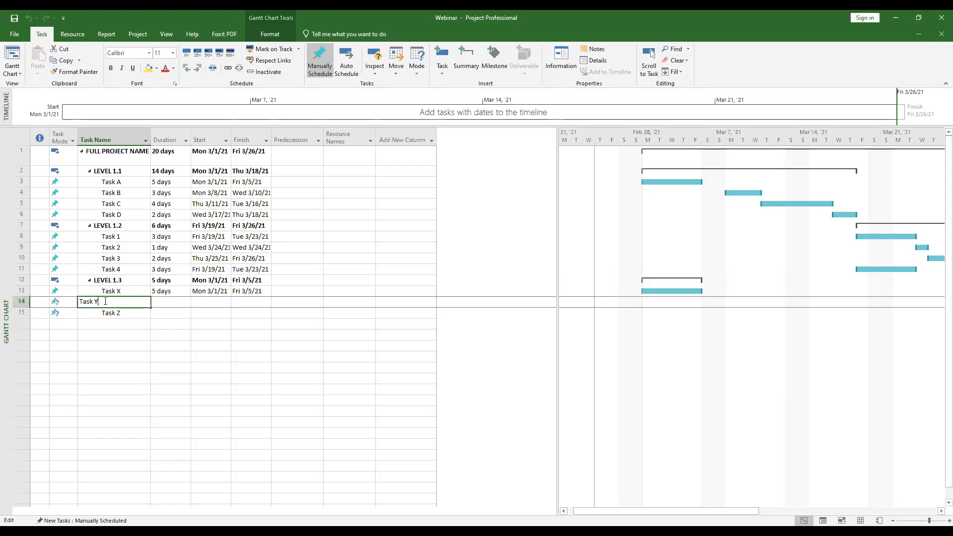
key("BackSpace")
key("BackSpace")
key("BackSpace")
key("BackSpace")
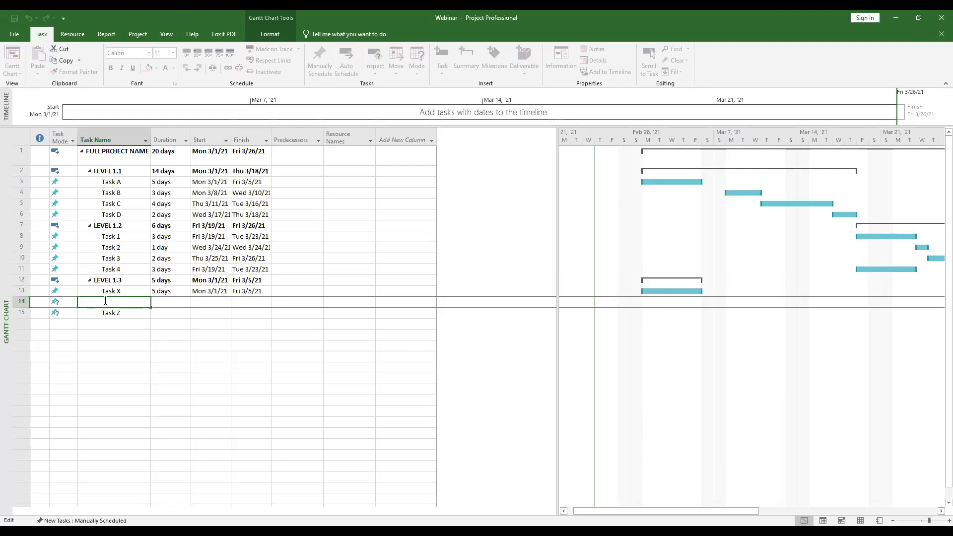
type("Mile")
left_click(131, 328)
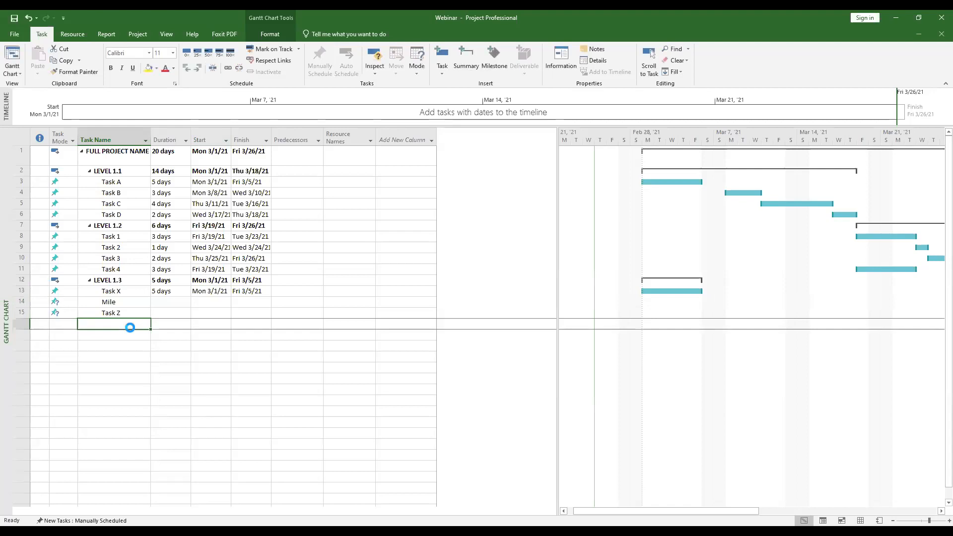
key("ctrl+z")
Add a task named "Mile stone 1" with a duration of 0 days below Task Z and outdent it to the top level
left_click(98, 325)
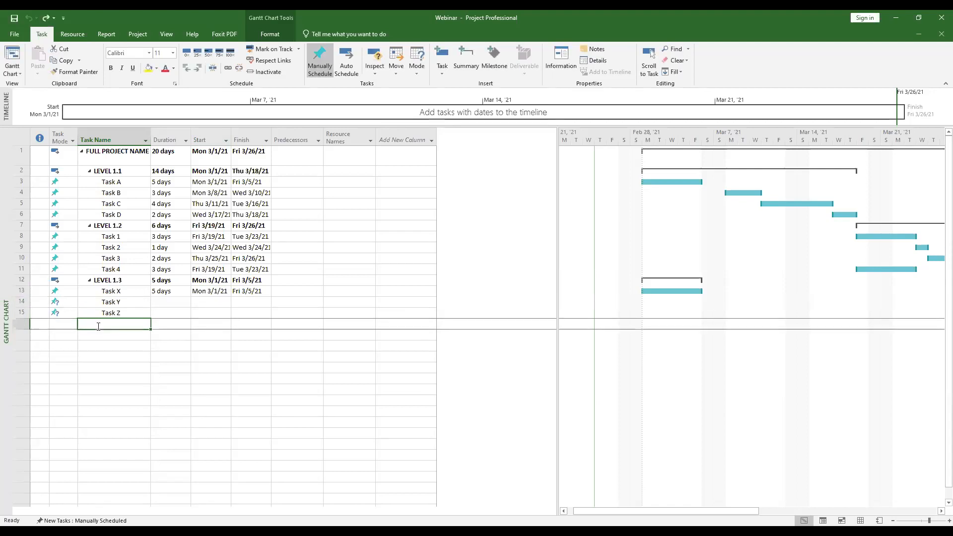
type("Mil")
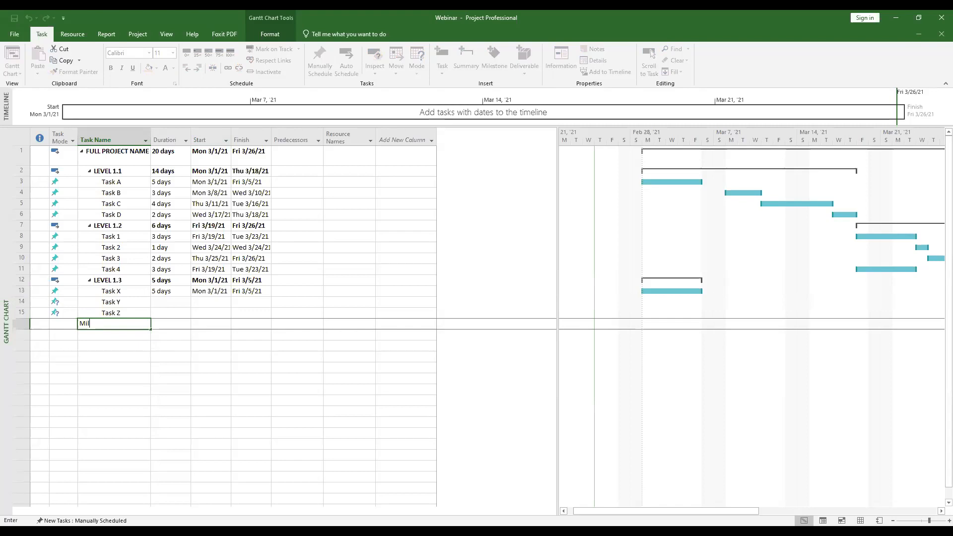
type("e stone 1")
left_click(162, 323)
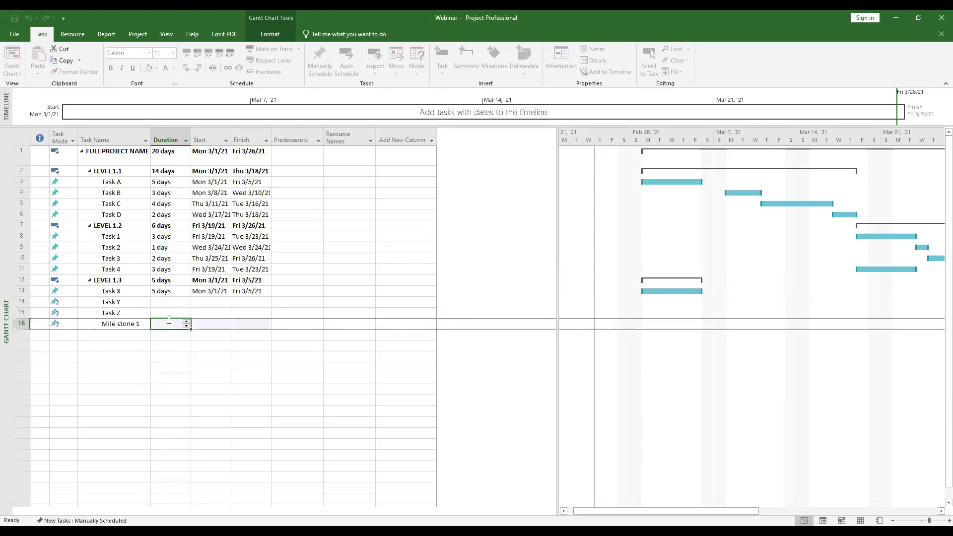
type("0")
key("Return")
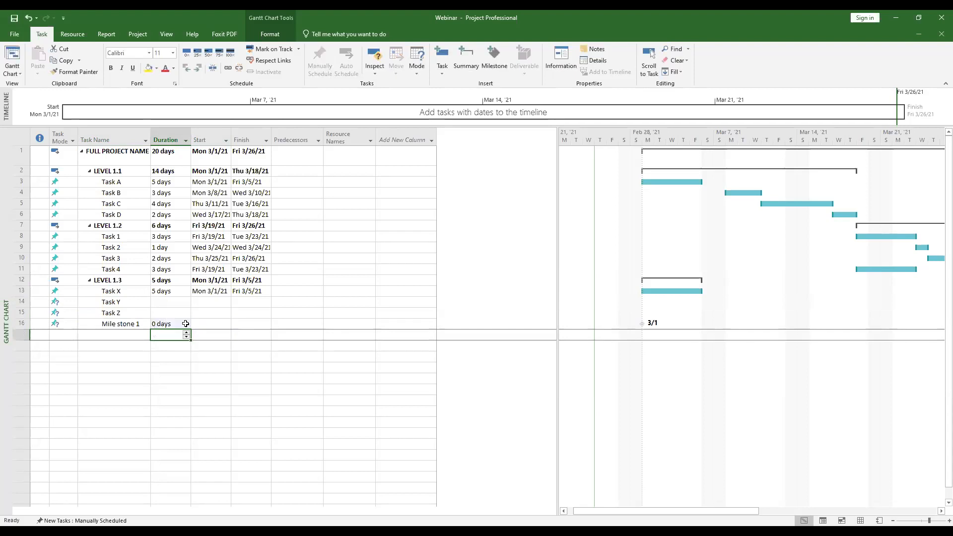
left_click(642, 324)
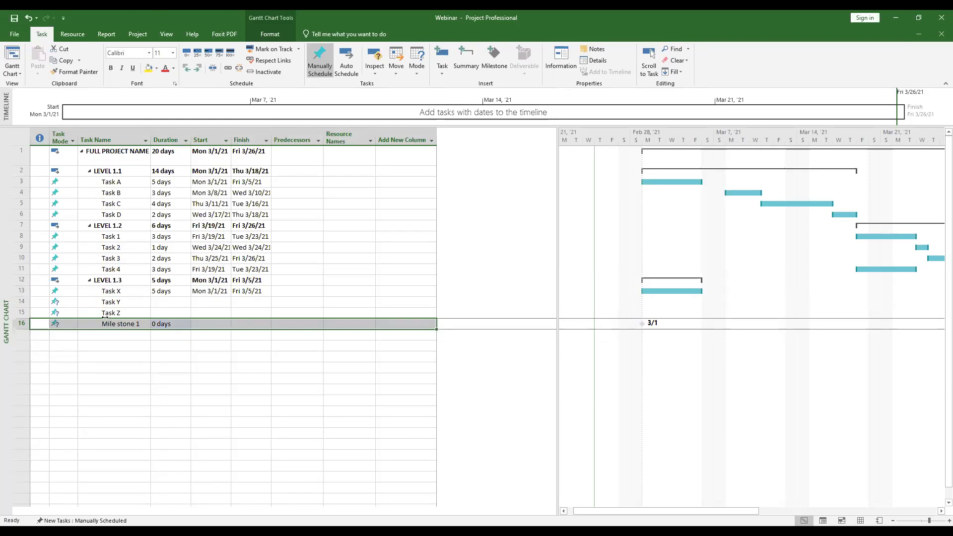
left_click_drag(128, 320, 16, 299)
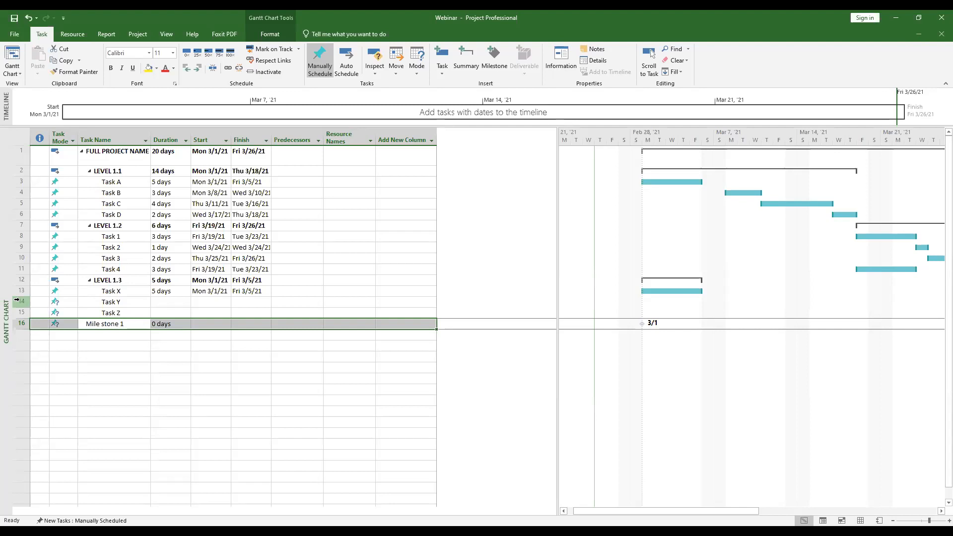
Delete Task Y and Task Z from LEVEL 1.3
left_click(20, 301)
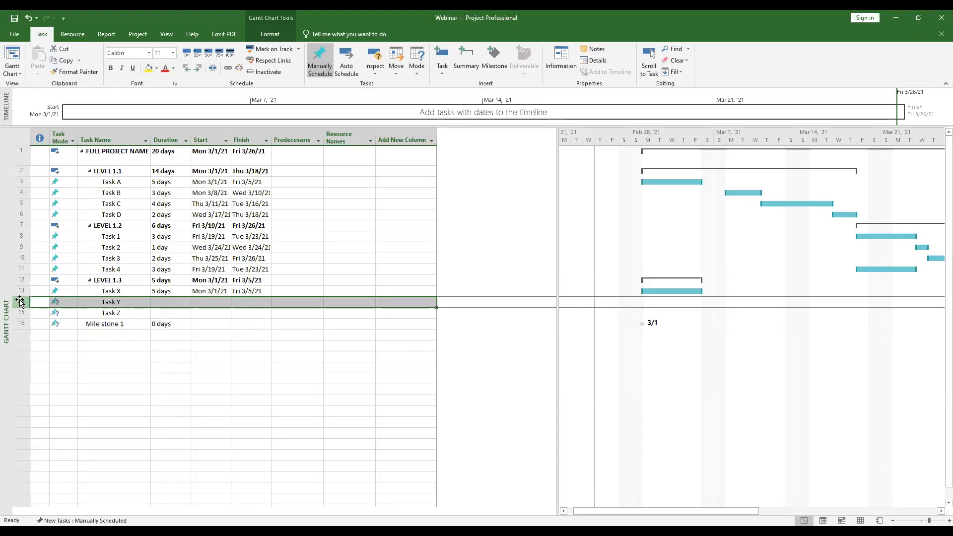
right_click(21, 301)
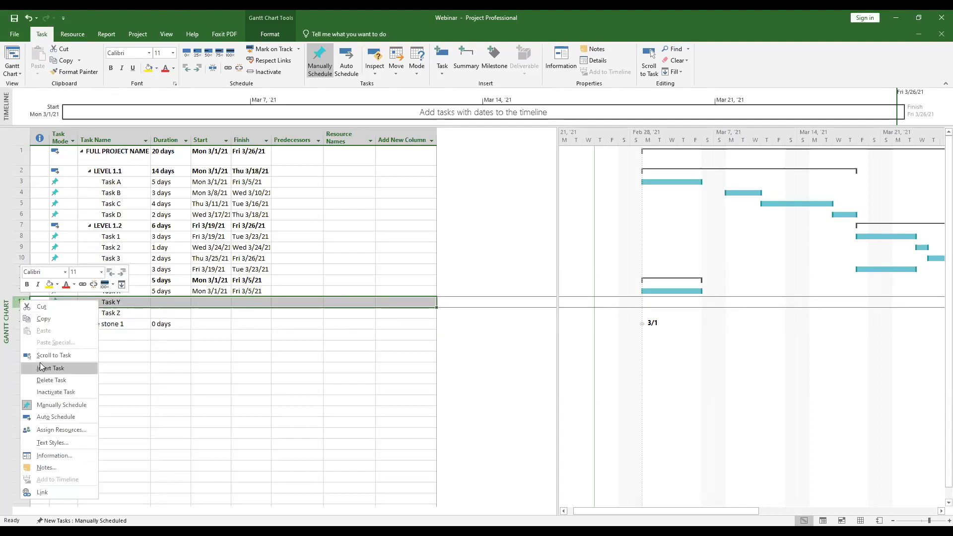
left_click(45, 380)
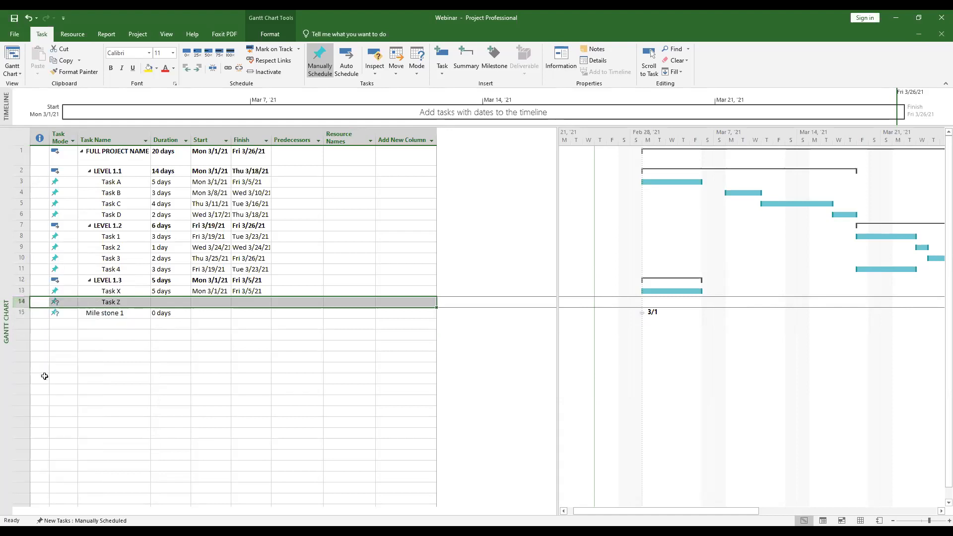
right_click(18, 304)
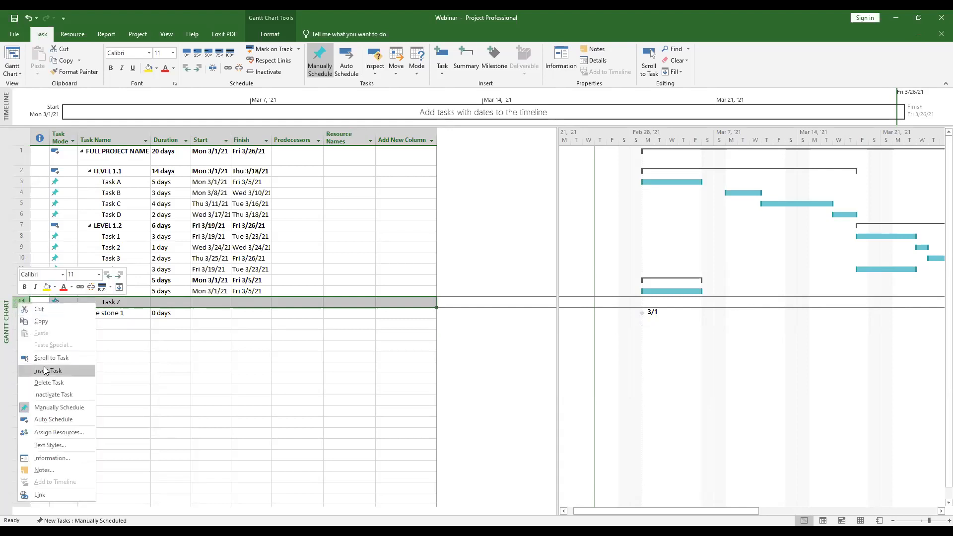
left_click(62, 384)
left_click(149, 350)
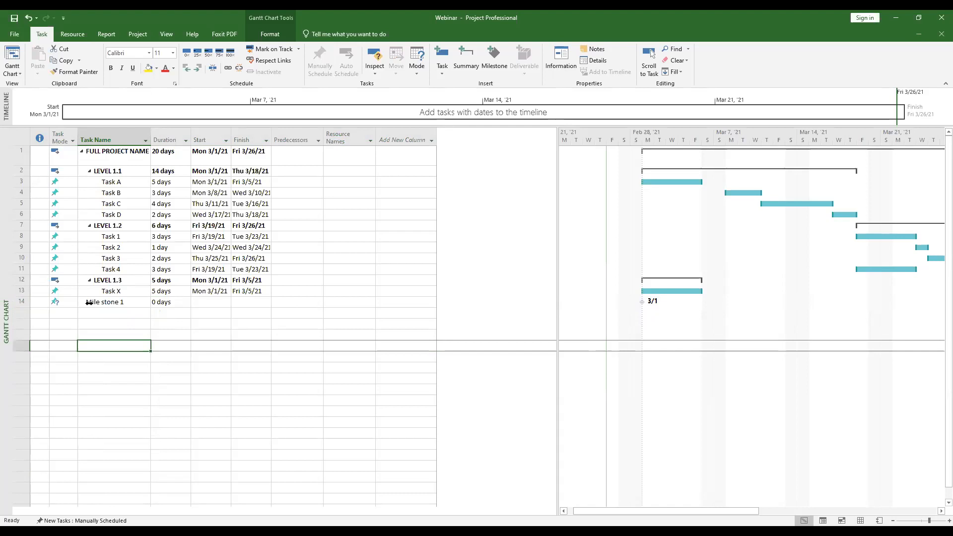
Collapse LEVEL 1.1, LEVEL 1.2 and LEVEL 1.3, plus the FULL PROJECT NAME summary, to check where Mile stone 1 sits in the outline
left_click(89, 170)
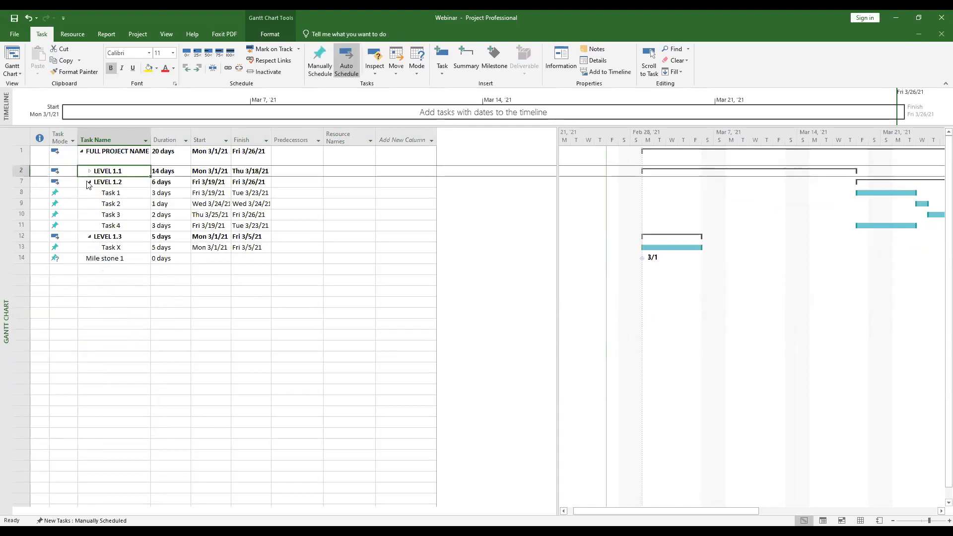
left_click(90, 182)
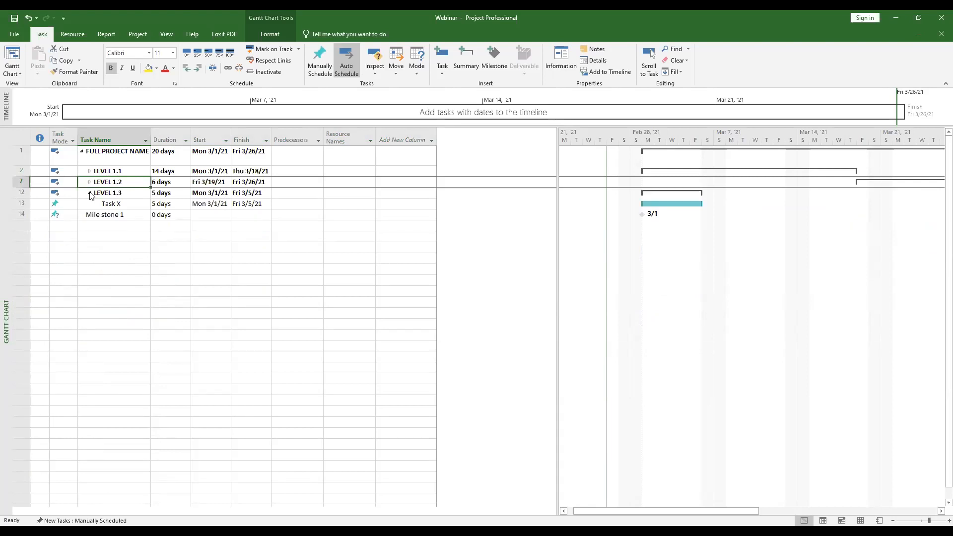
left_click(88, 190)
left_click(89, 193)
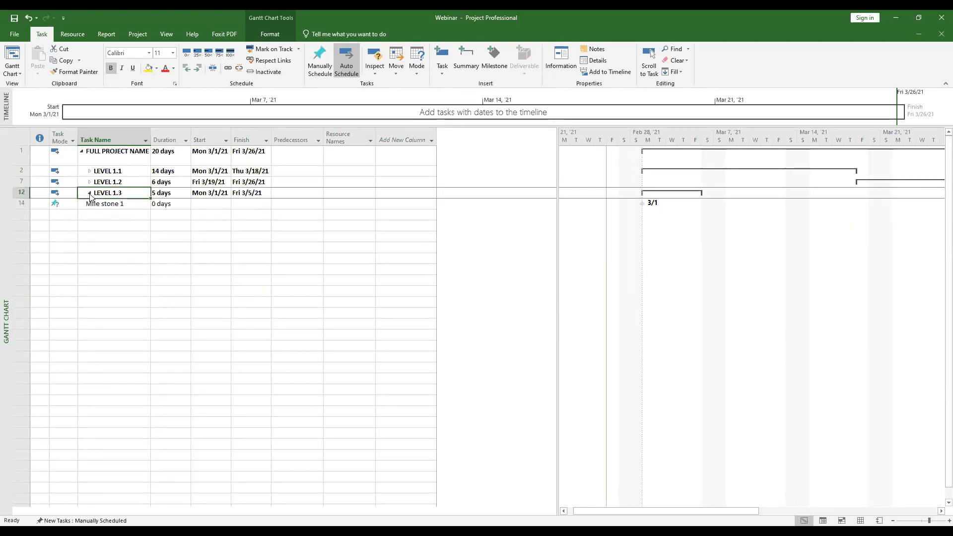
left_click(83, 151)
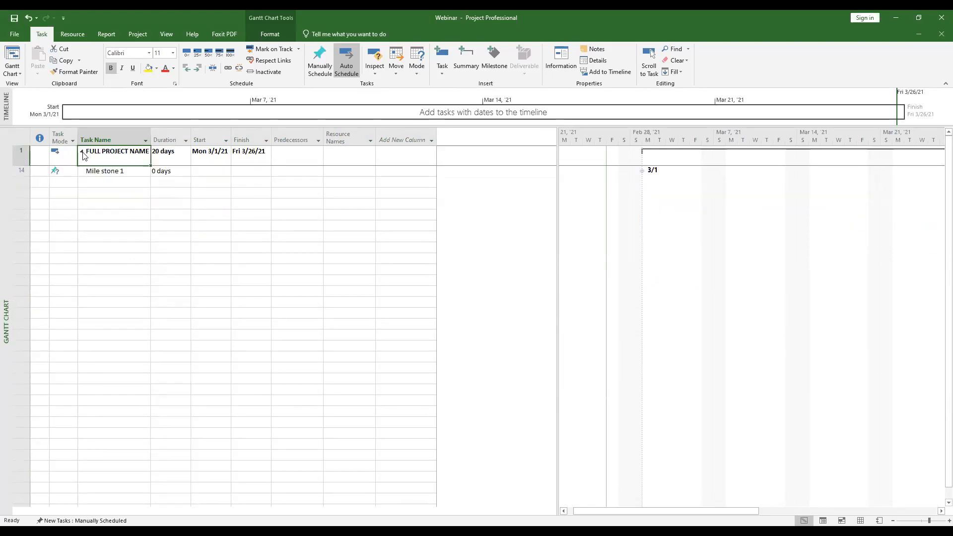
left_click(106, 173)
double_click(169, 137)
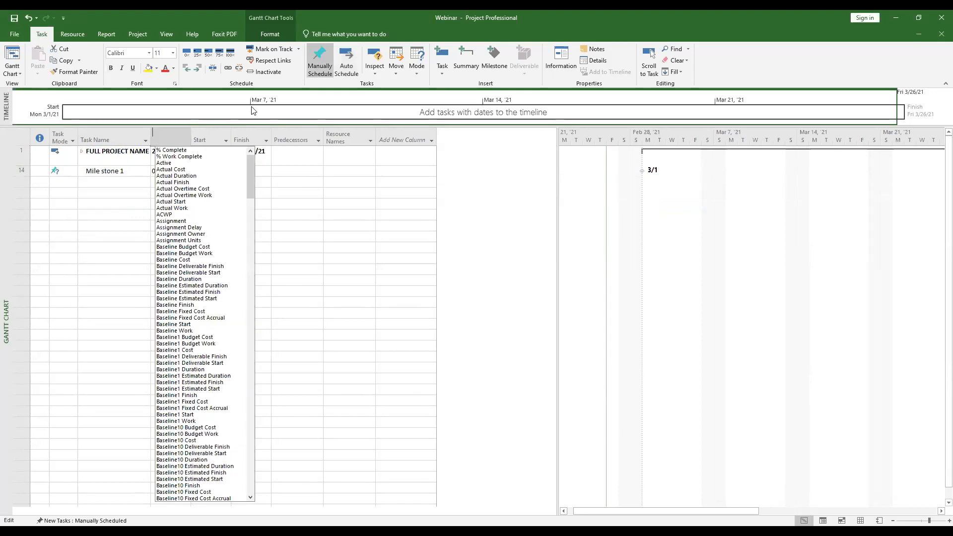
double_click(253, 111)
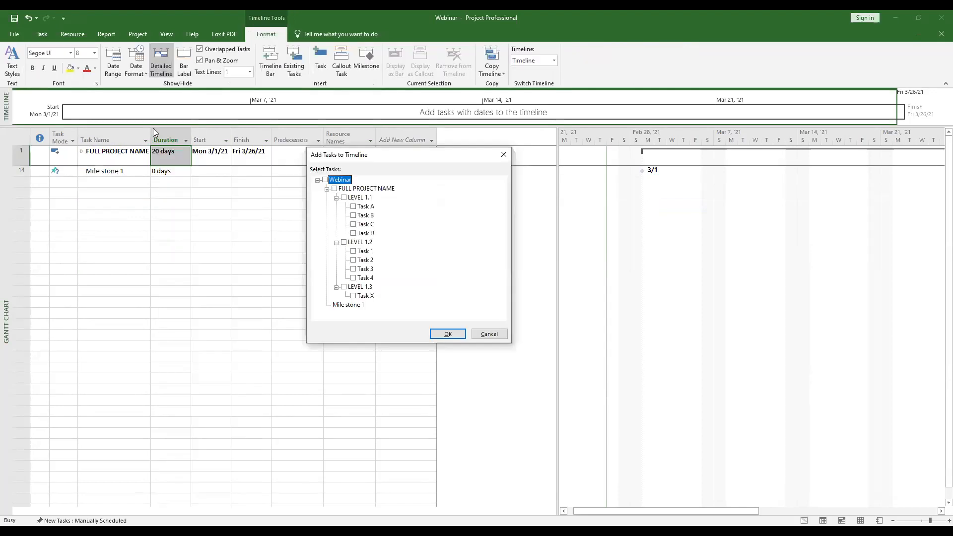
left_click(488, 334)
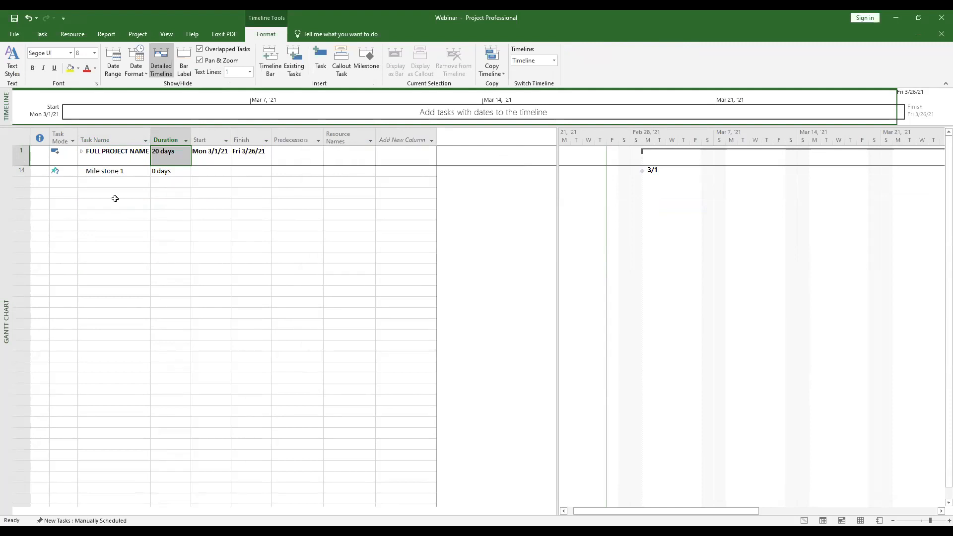
Indent the Mile stone 1 task one level so it belongs to FULL PROJECT NAME
left_click(85, 158)
left_click(81, 151)
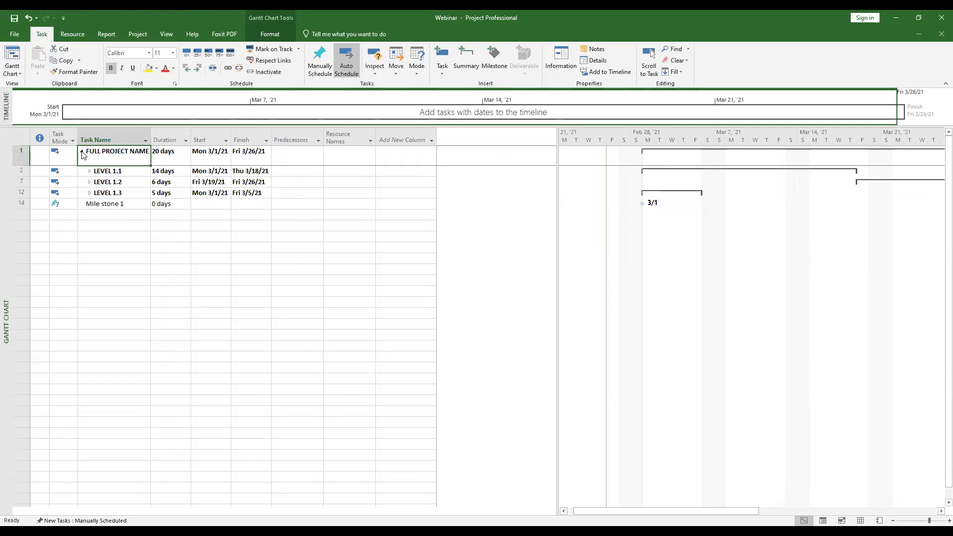
left_click(81, 152)
left_click(87, 172)
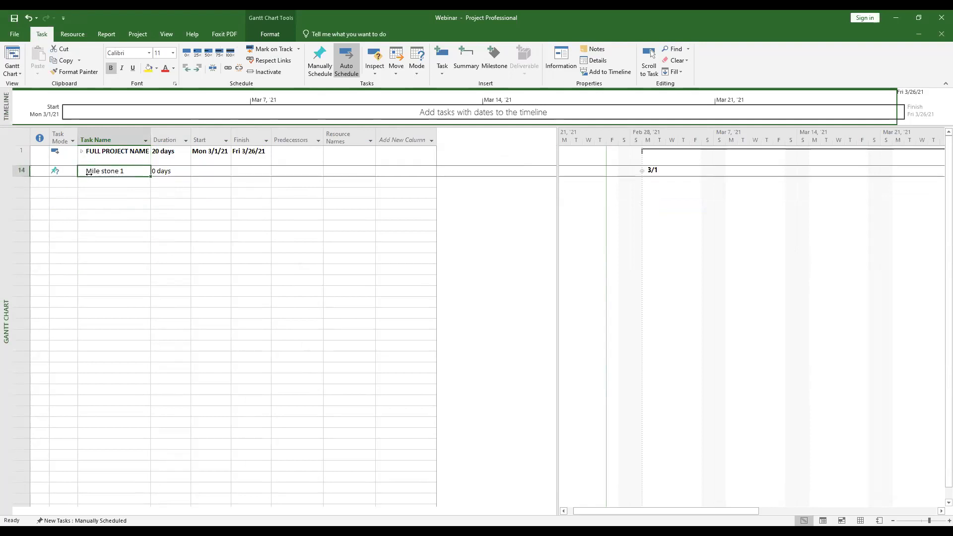
left_click(198, 68)
Check that Mile stone 1 folds away with FULL PROJECT NAME, and expand the project and all three levels again
left_click(81, 151)
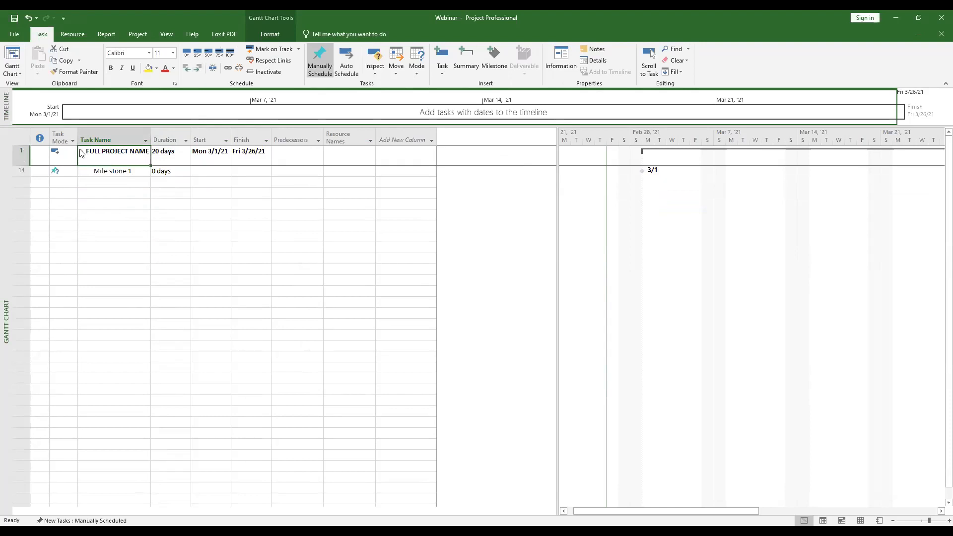
left_click(81, 151)
left_click(81, 151)
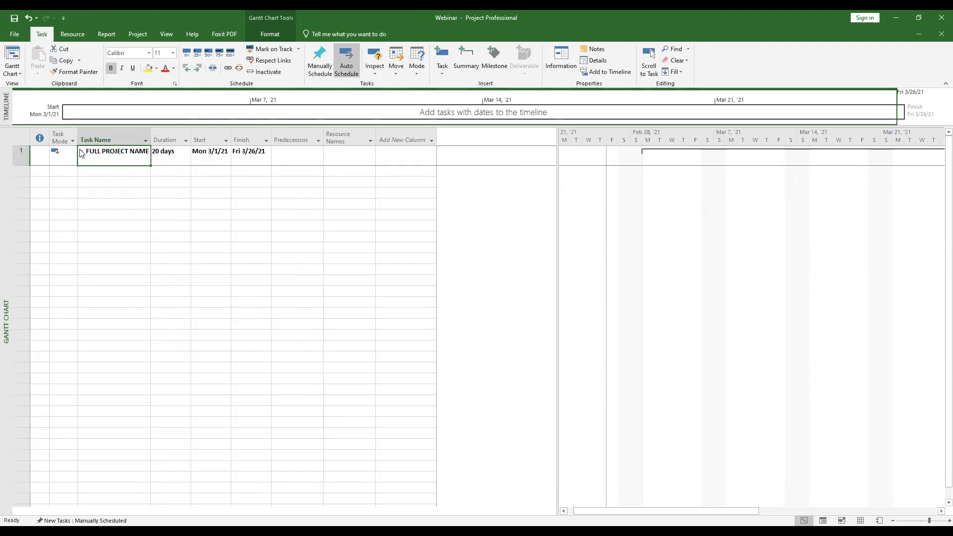
left_click(81, 151)
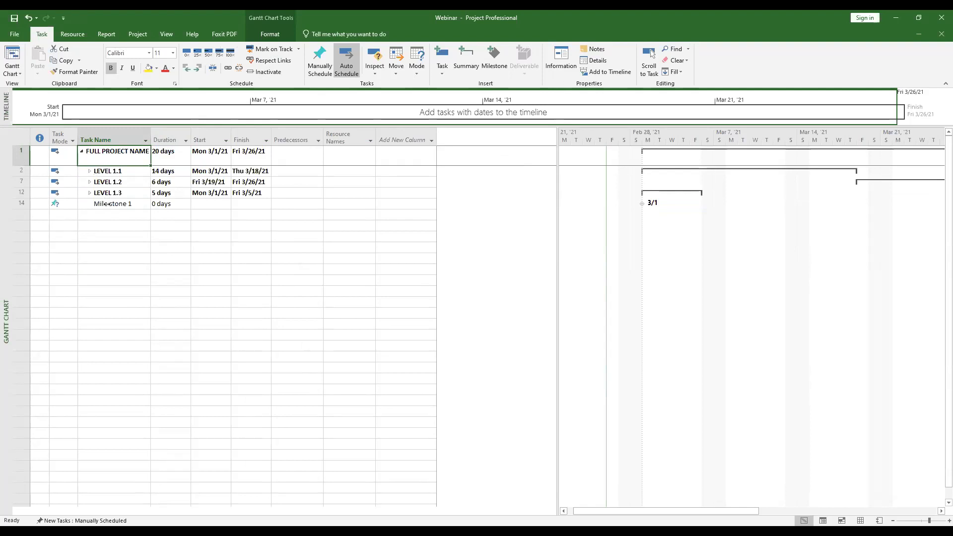
left_click(90, 170)
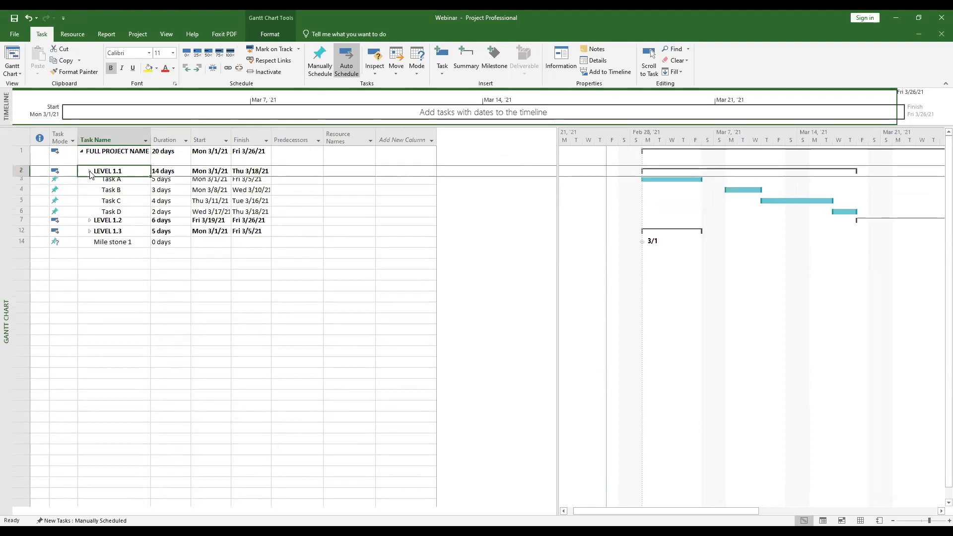
left_click(89, 225)
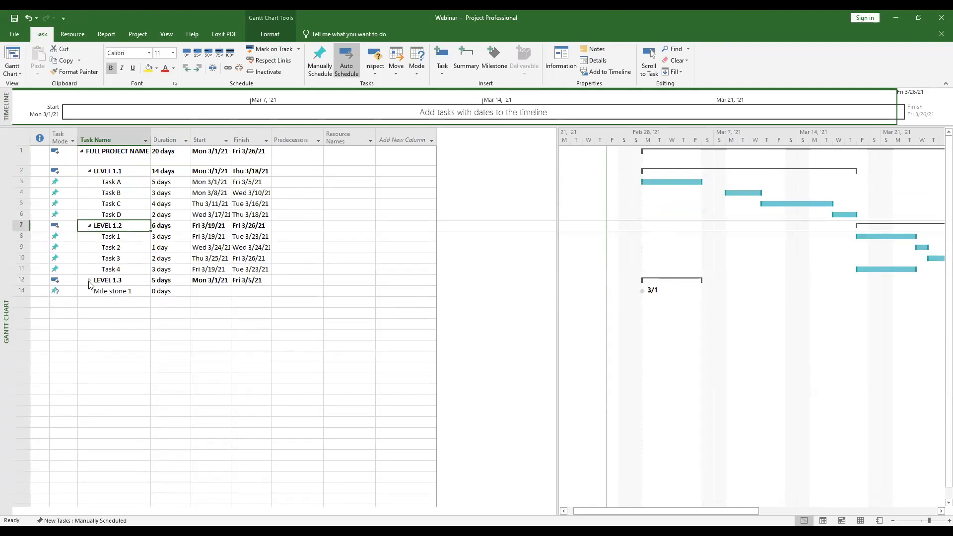
left_click(89, 280)
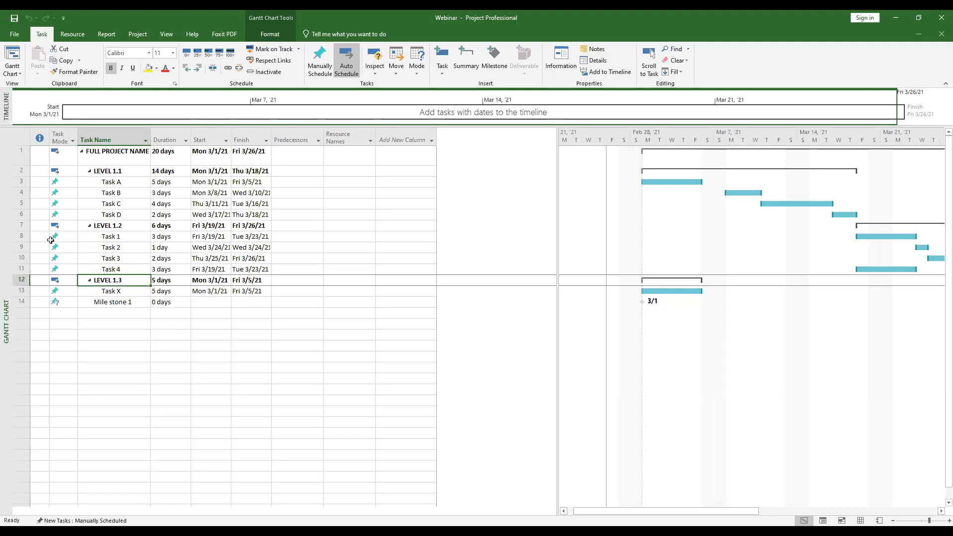
Try outdenting Task 1 from LEVEL 1.2 by one level
left_click(21, 239)
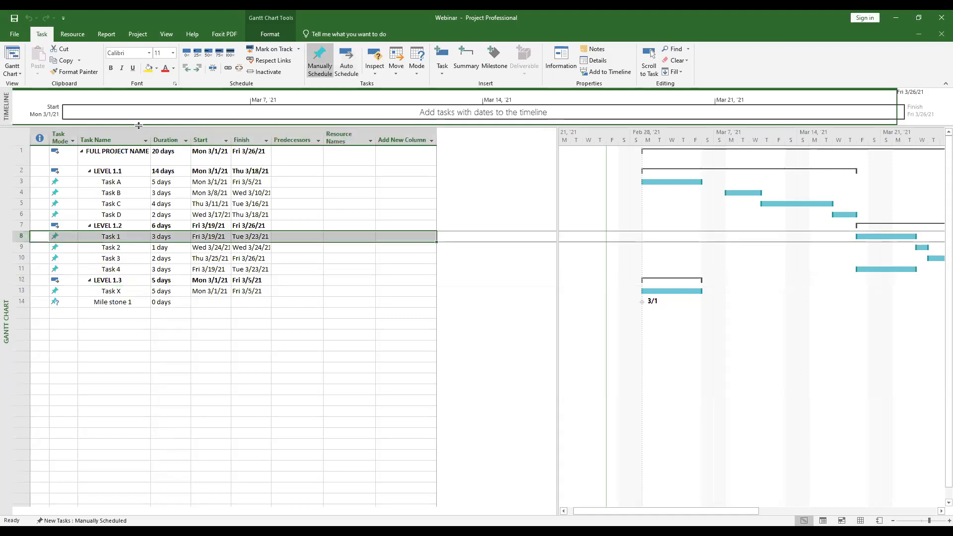
left_click(186, 69)
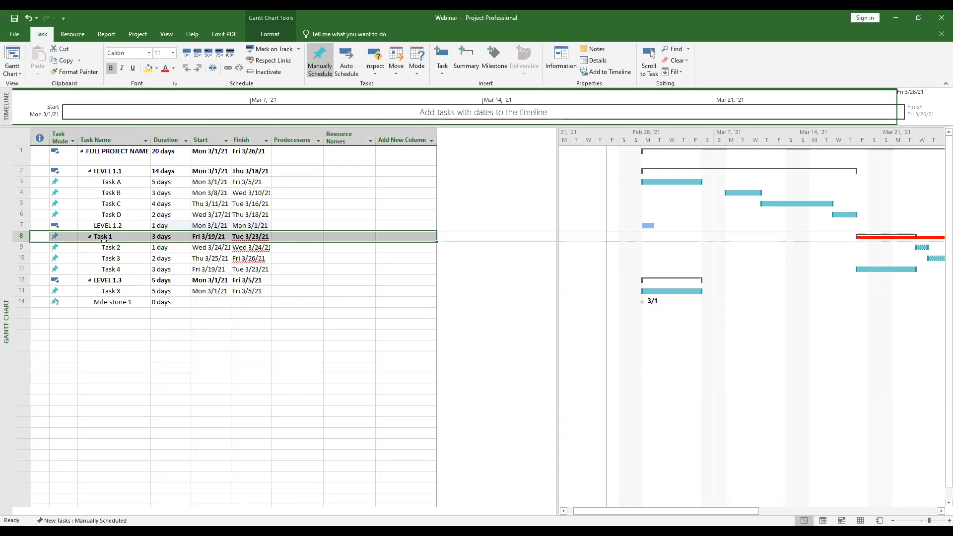
key("ctrl+z")
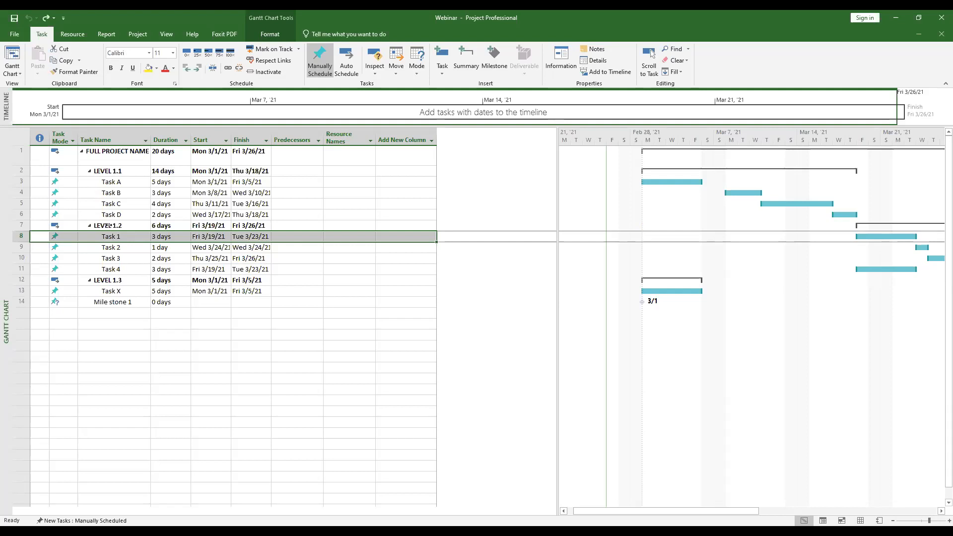
Examine the durations of LEVEL 1.1 and LEVEL 1.2 against those of their subtasks
left_click(133, 276)
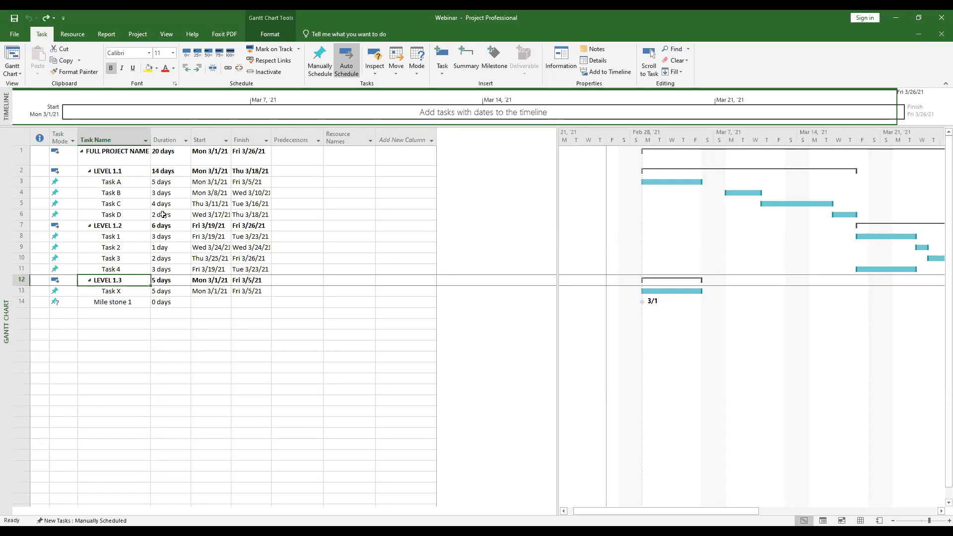
left_click(169, 325)
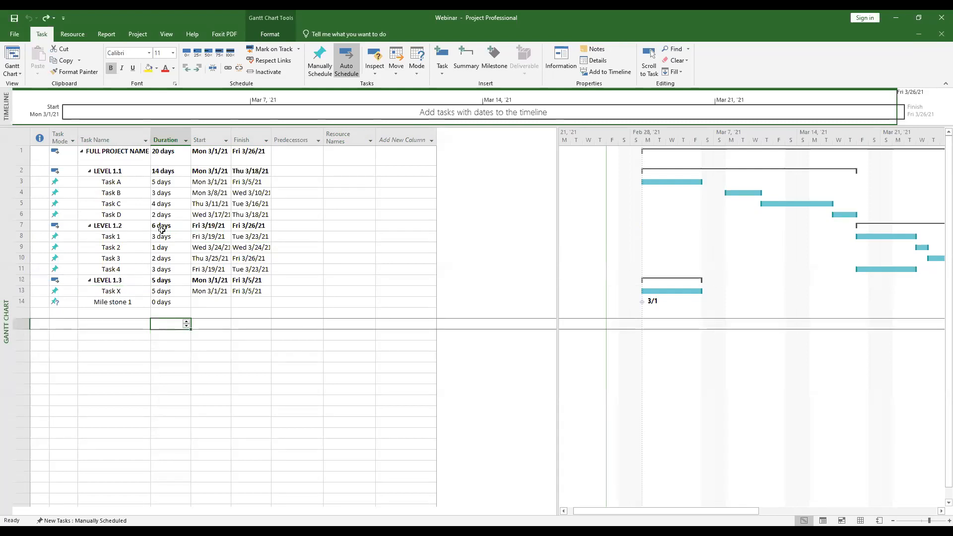
left_click(161, 183)
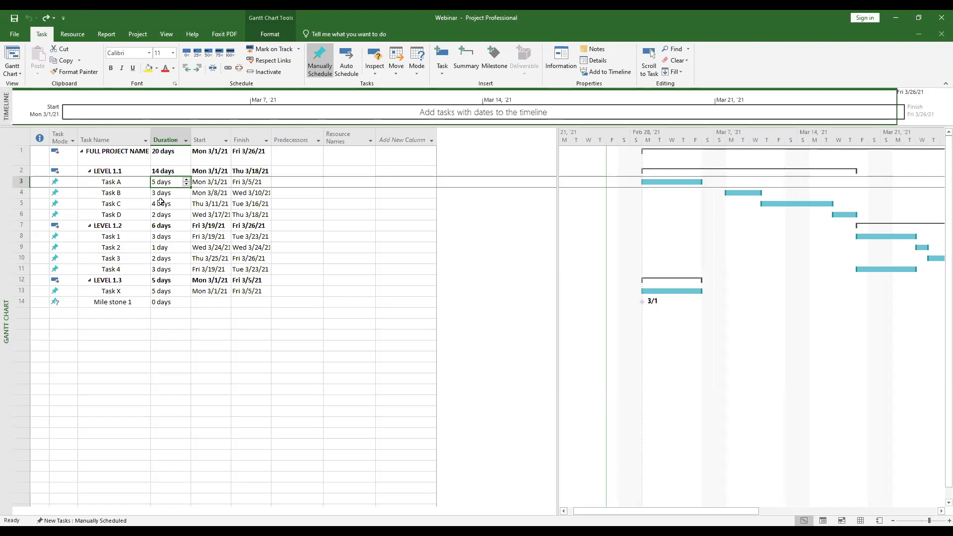
left_click(168, 174)
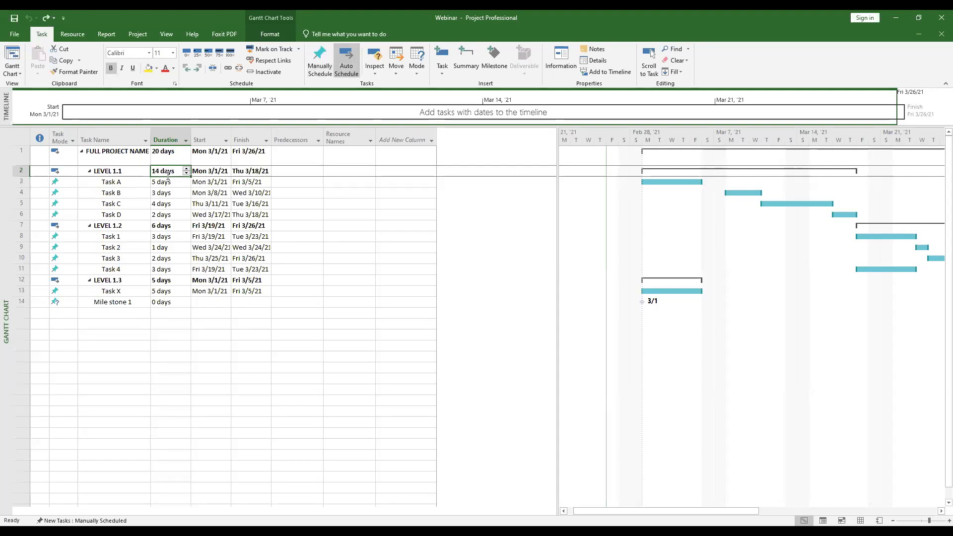
left_click(164, 226)
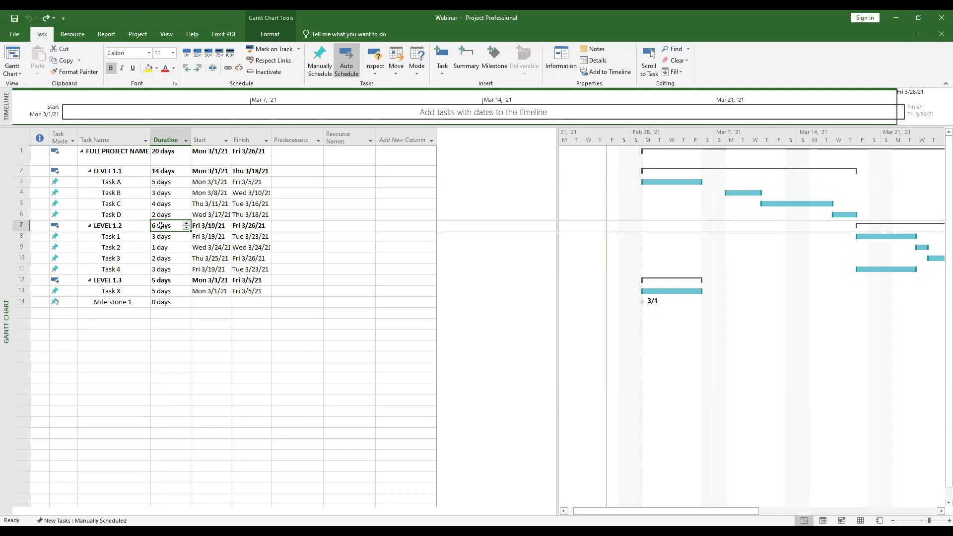
left_click(164, 269)
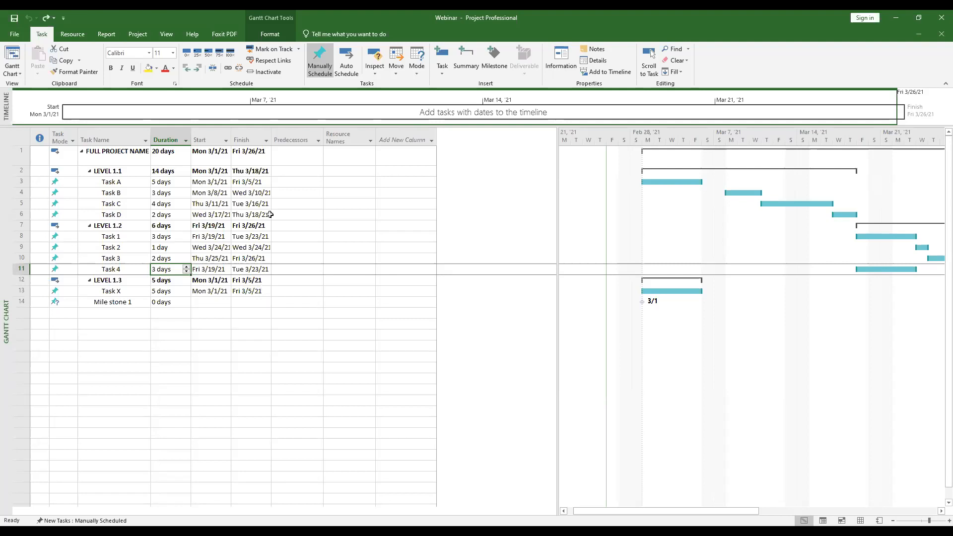
key("ctrl+s")
type("Please")
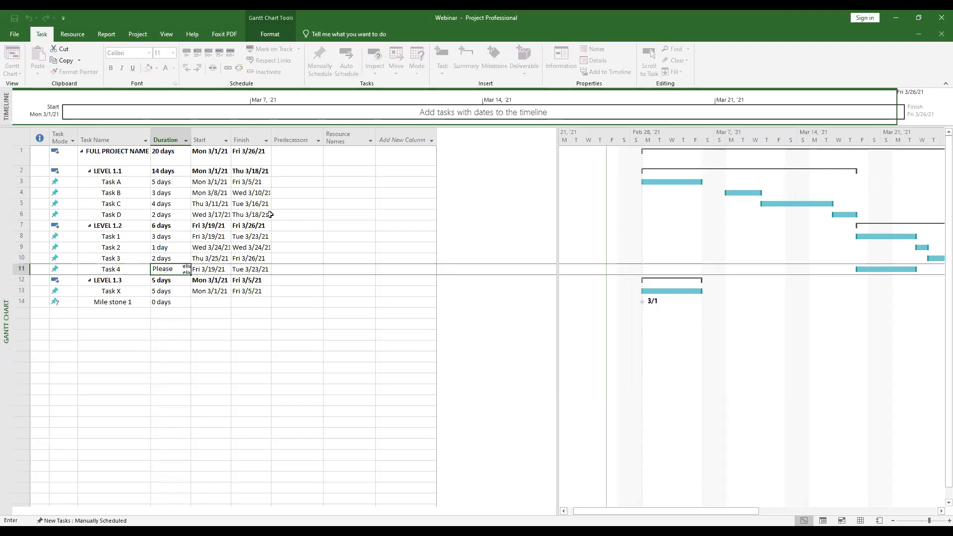
left_click(302, 332)
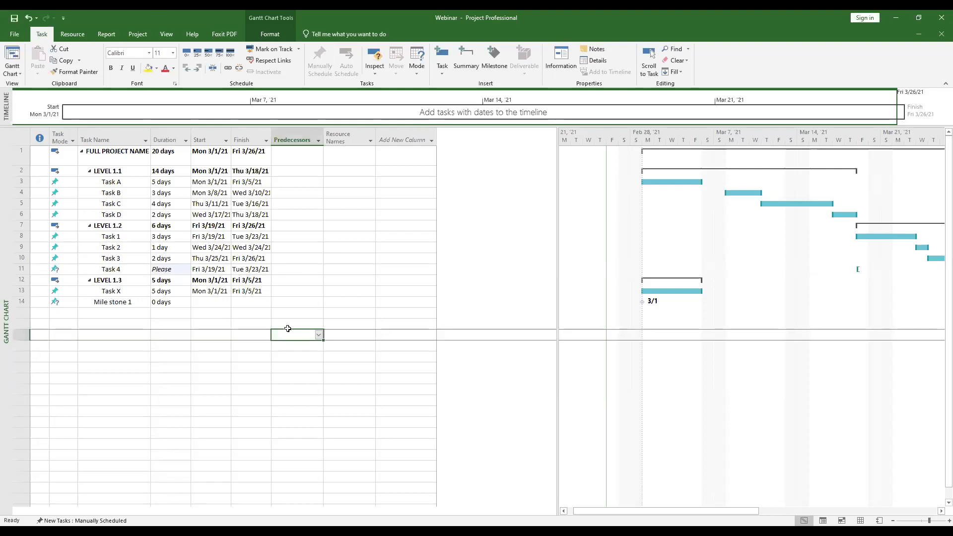
key("ctrl+z")
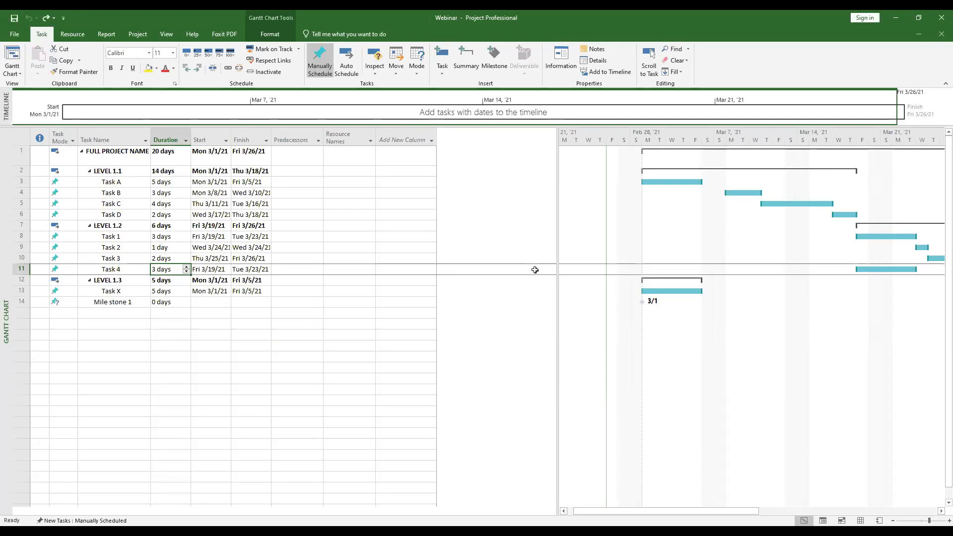
Set Task A (row 3) as the predecessor of Task B
key("alt+Tab")
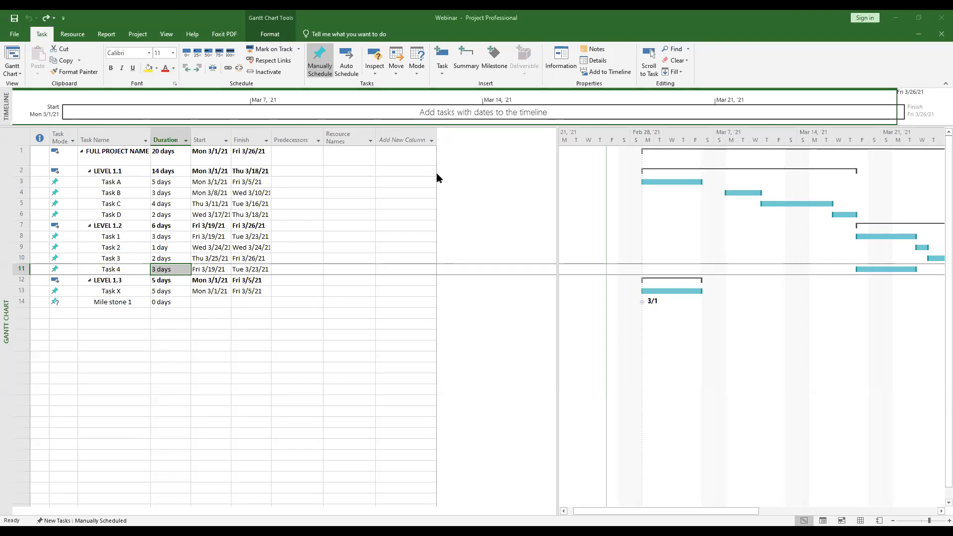
left_click(290, 183)
left_click(278, 182)
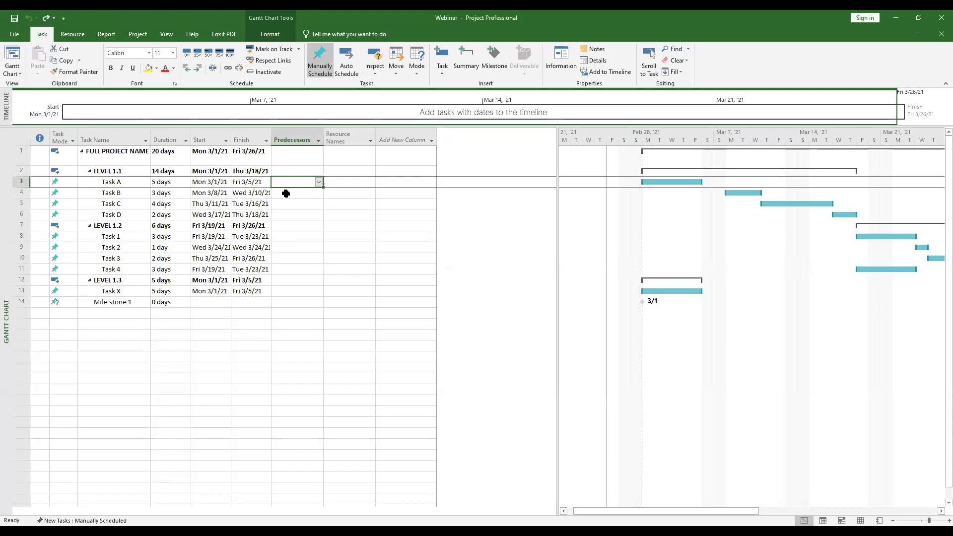
left_click(286, 193)
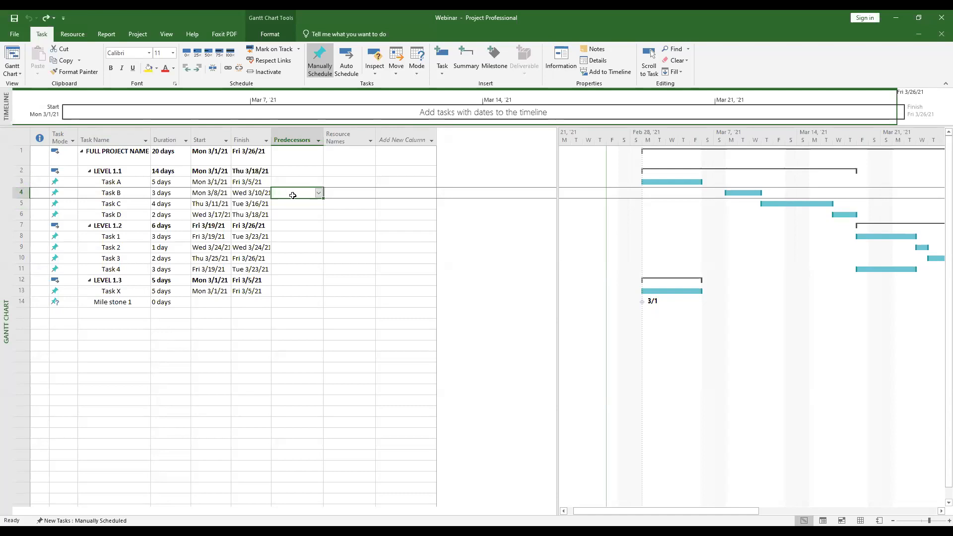
left_click(314, 182)
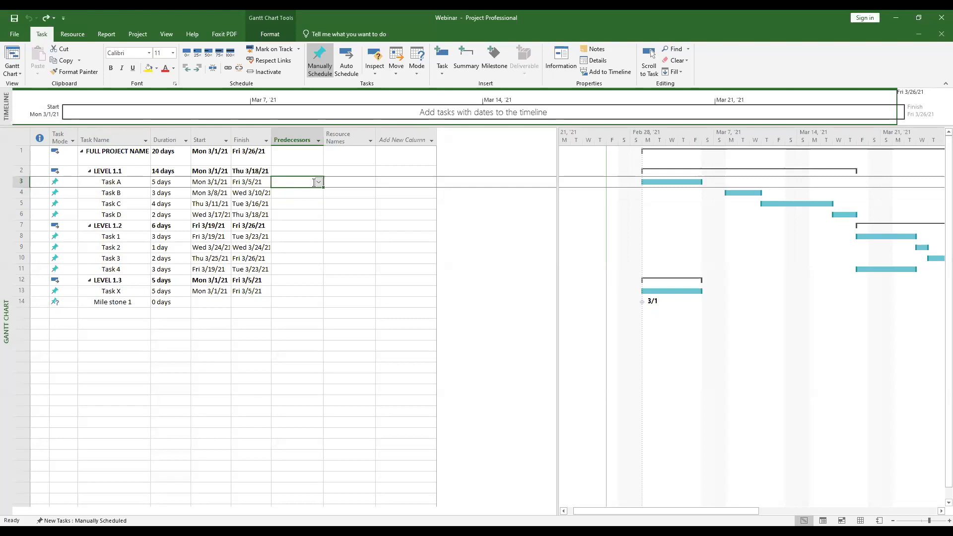
left_click(319, 182)
left_click(319, 182)
left_click(311, 193)
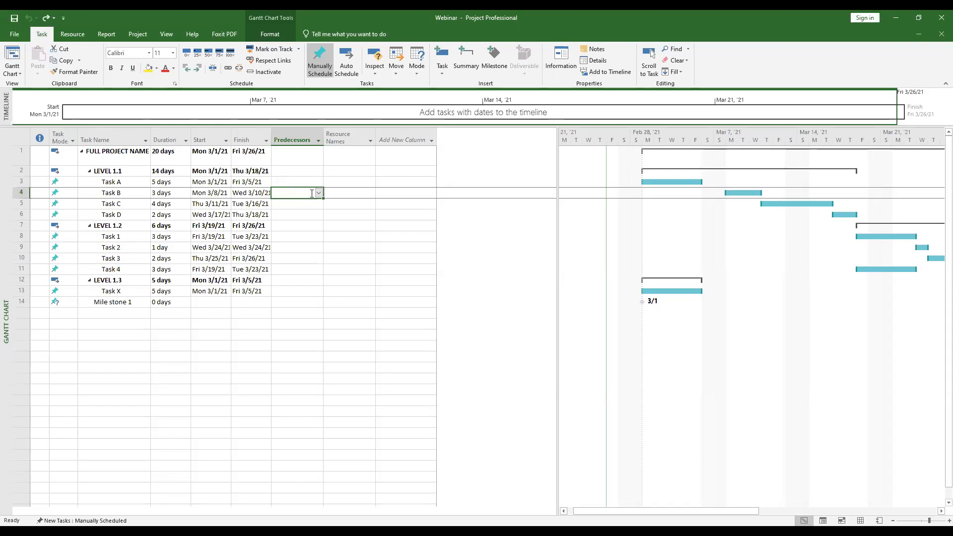
type("3")
key("Return")
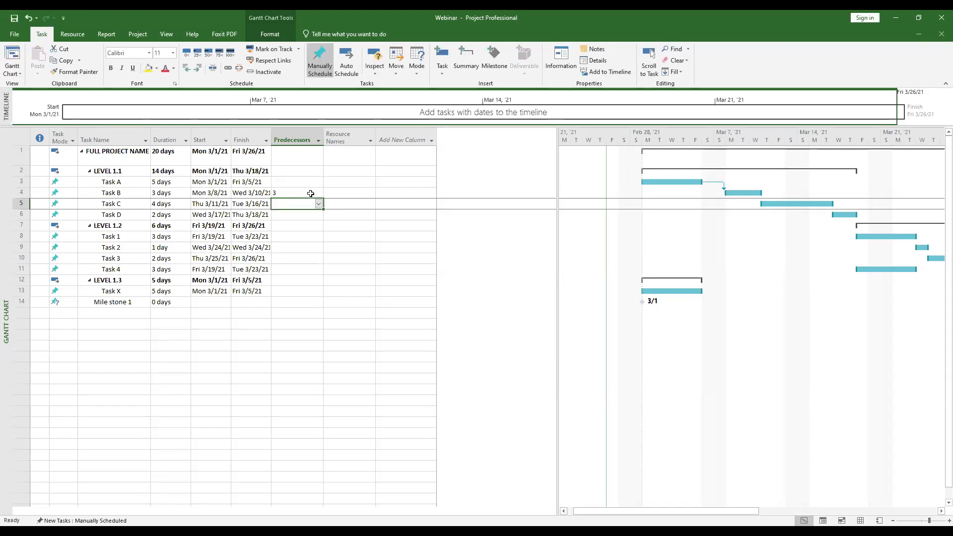
double_click(285, 192)
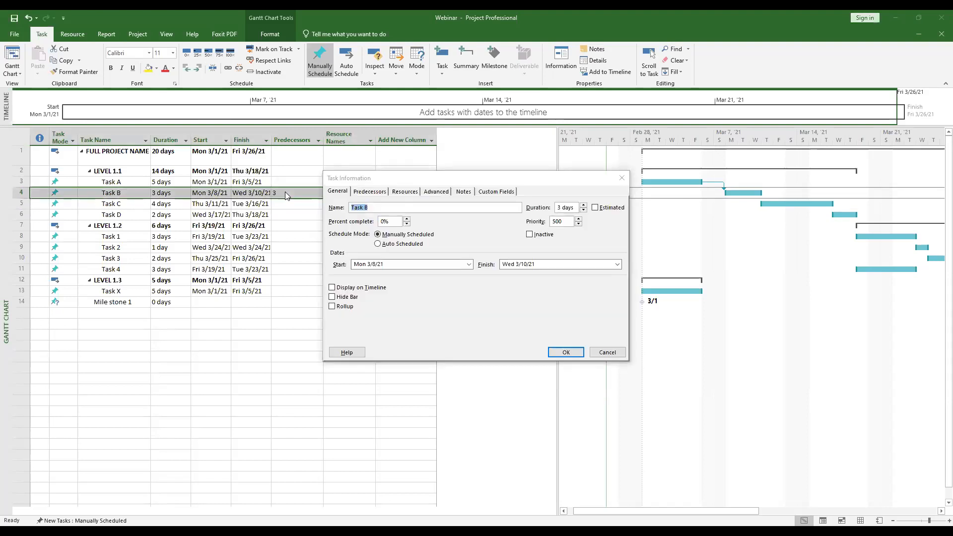
left_click(596, 352)
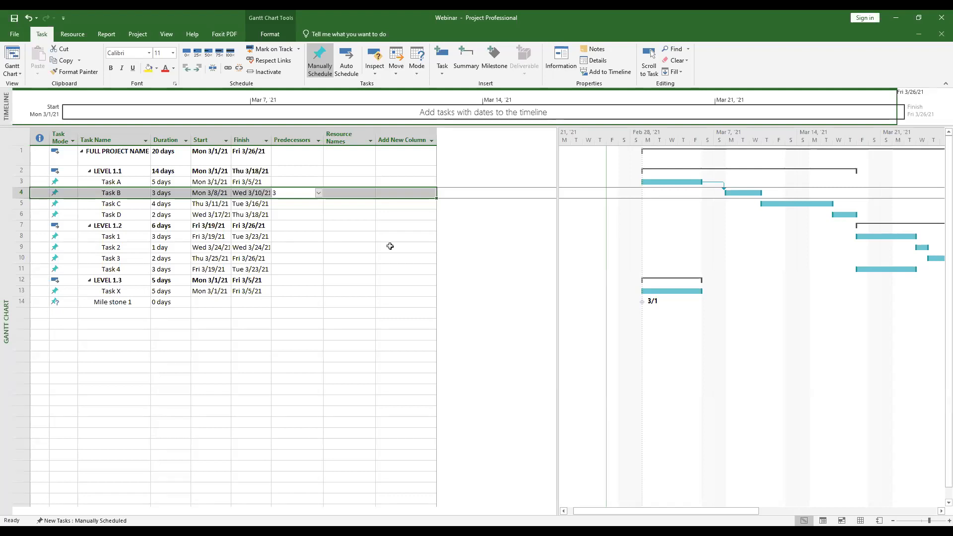
left_click(308, 204)
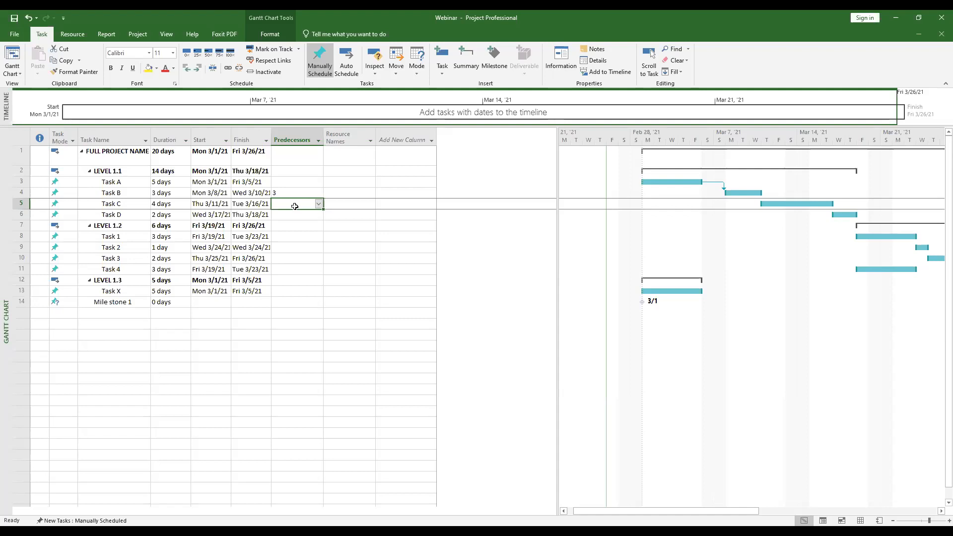
type("3,4")
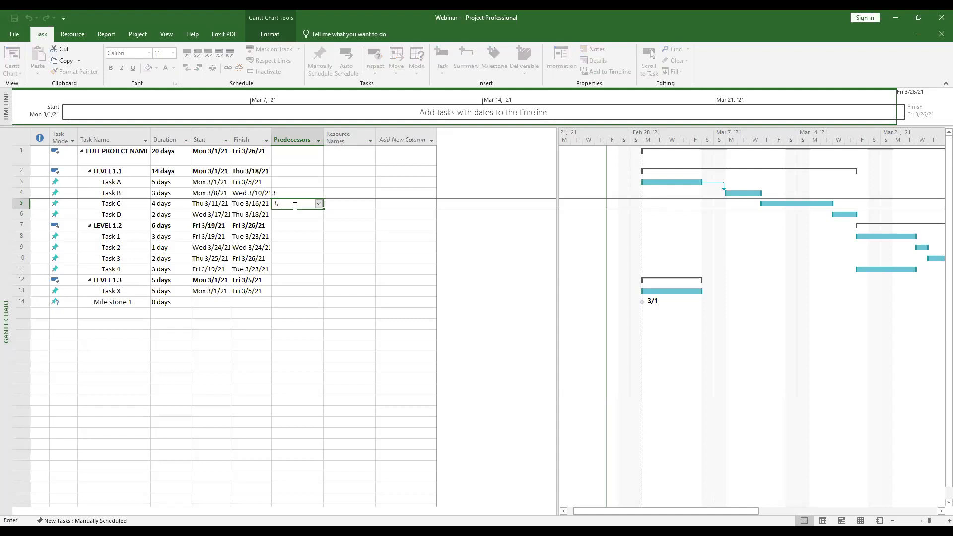
key("BackSpace")
key("BackSpace")
key("BackSpace")
Choose Task A and Task B as the predecessors of Task C
left_click(319, 202)
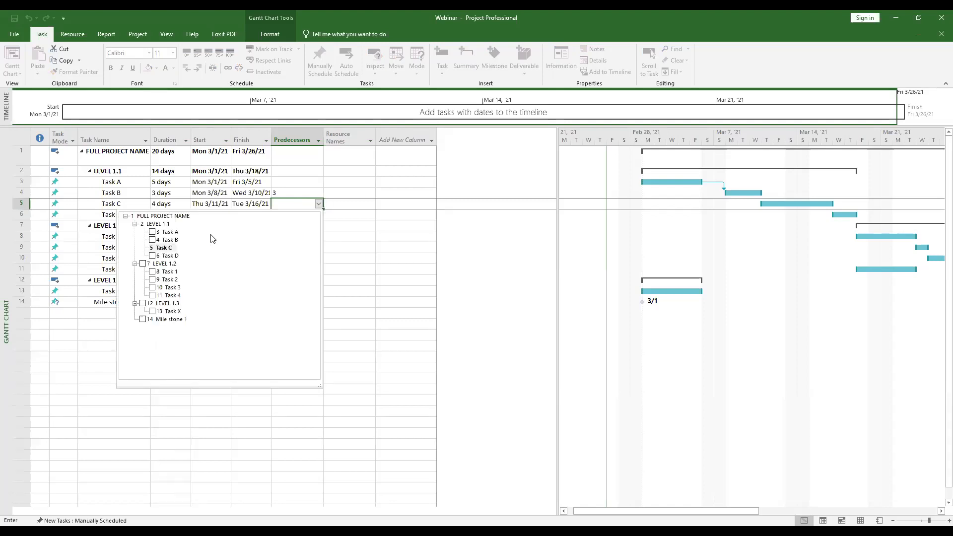
left_click(153, 232)
left_click(152, 239)
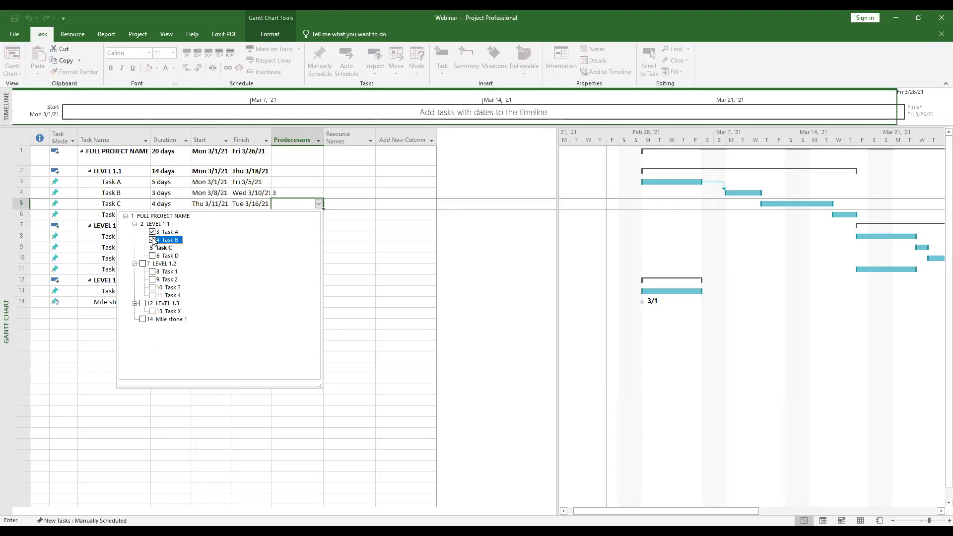
left_click(153, 239)
left_click(318, 205)
left_click(282, 216)
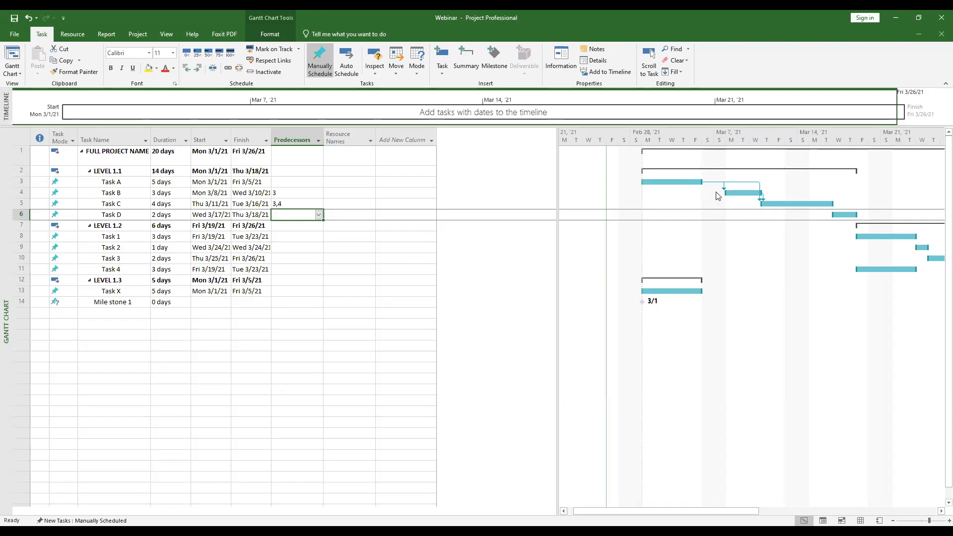
Link all the tasks in sequence, from FULL PROJECT NAME in row 1 through Mile stone 1 in row 14
left_click(282, 236)
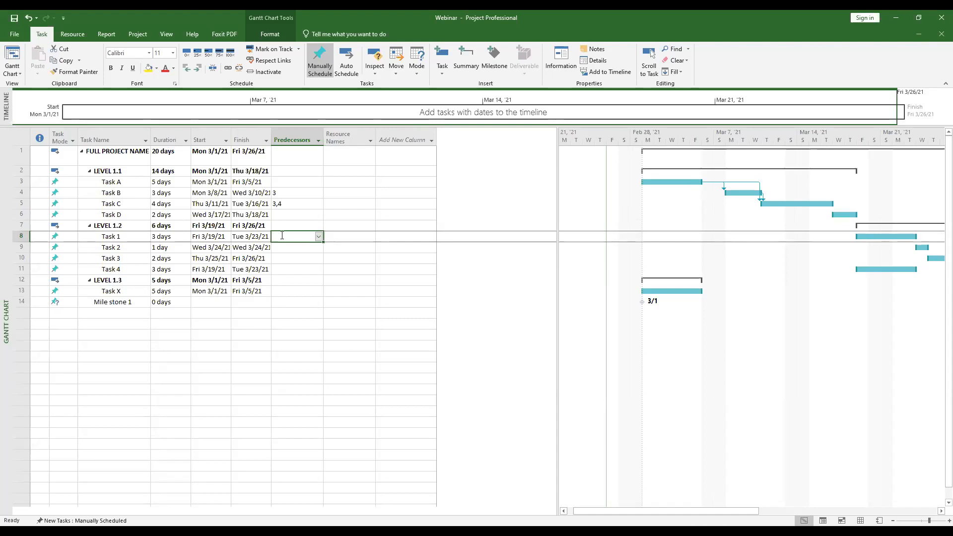
left_click(23, 155)
key("shift+Down")
key("shift+Down")
key("shift+Down")
key("shift+Down")
key("shift+Down")
key("shift+Down")
key("shift+Down")
key("shift+Down")
key("shift+Down")
key("shift+Down")
key("shift+Down")
key("shift+Down")
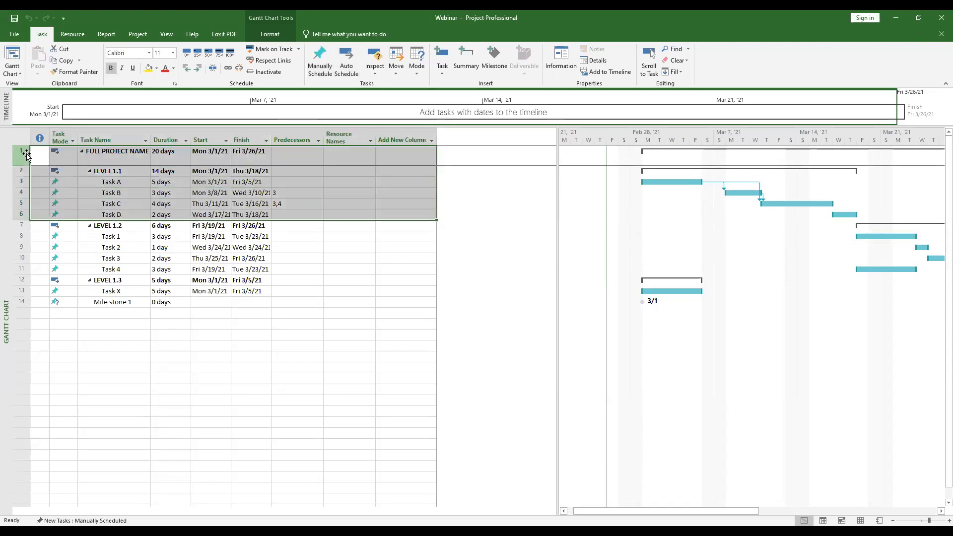
key("shift+Down")
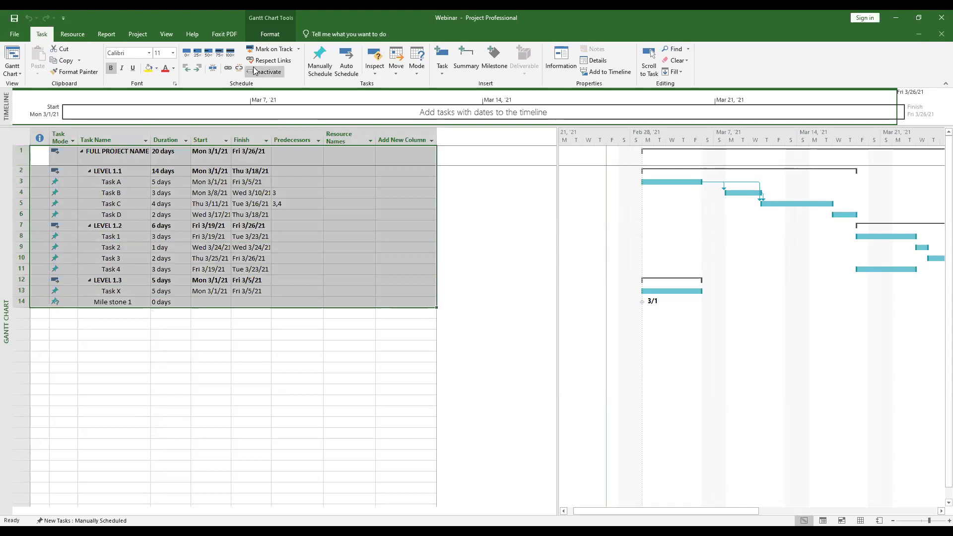
left_click(228, 69)
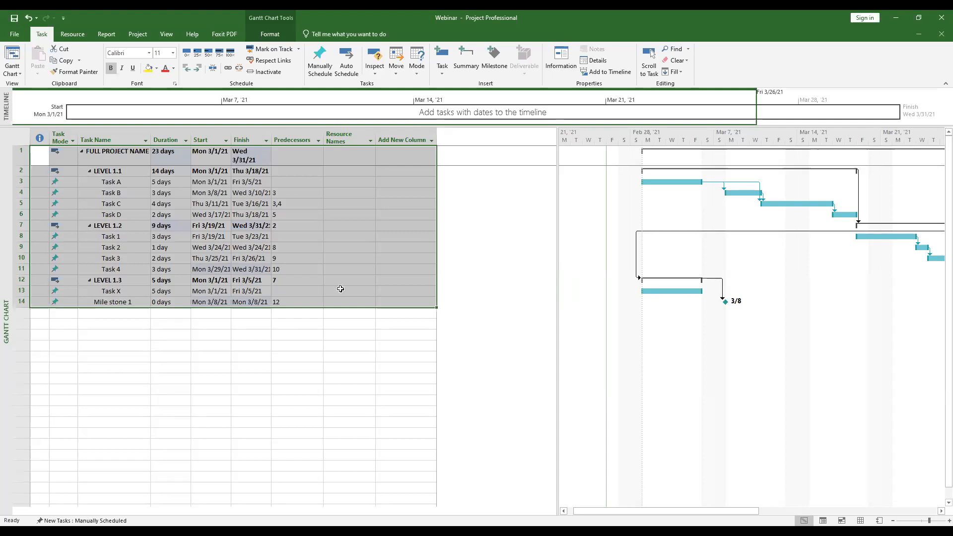
Examine the predecessors assigned to Task 2, Task 4 and LEVEL 1.2
left_click(288, 247)
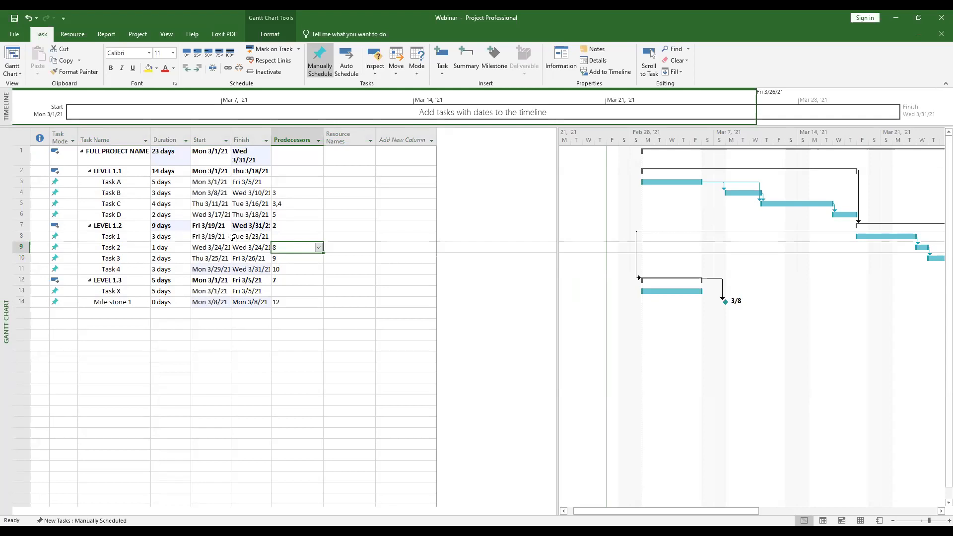
left_click(297, 269)
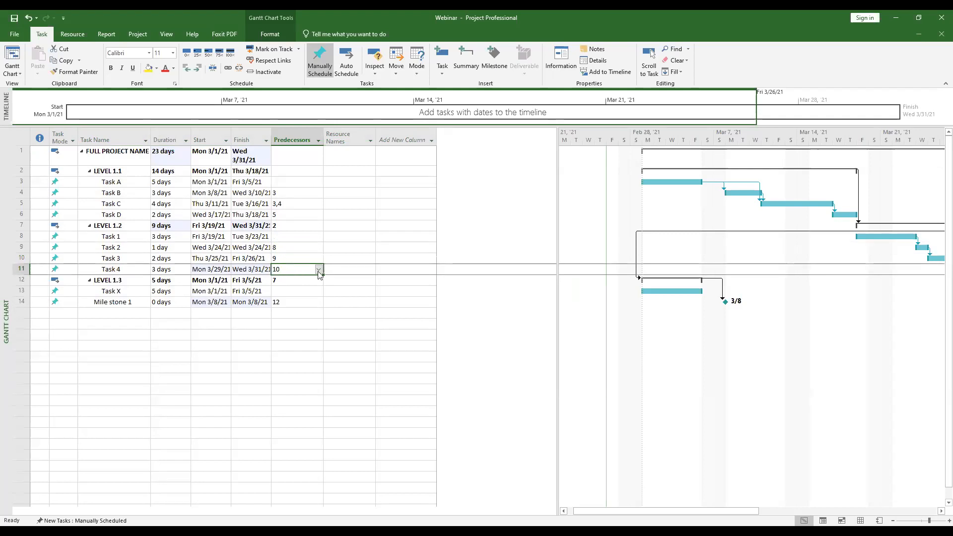
left_click(319, 270)
left_click(319, 271)
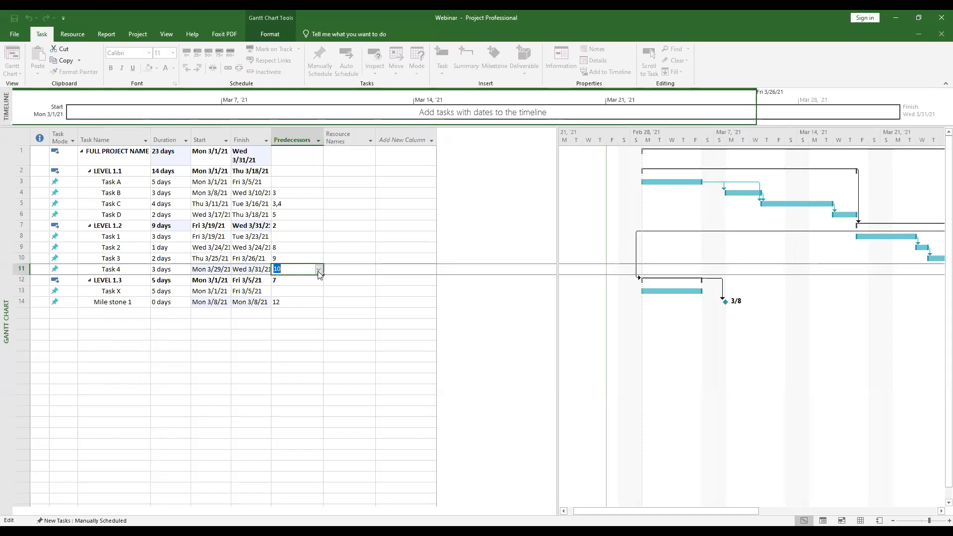
left_click(626, 153)
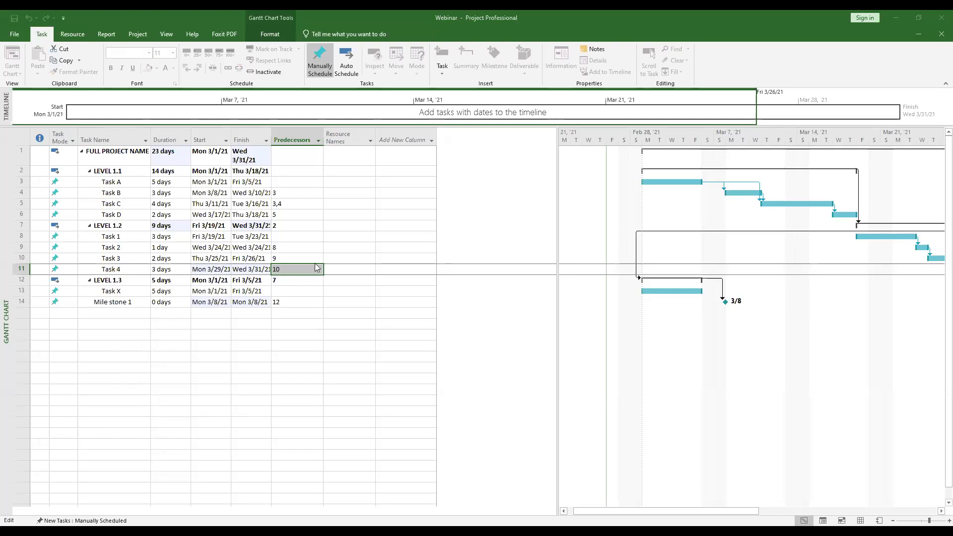
left_click(308, 229)
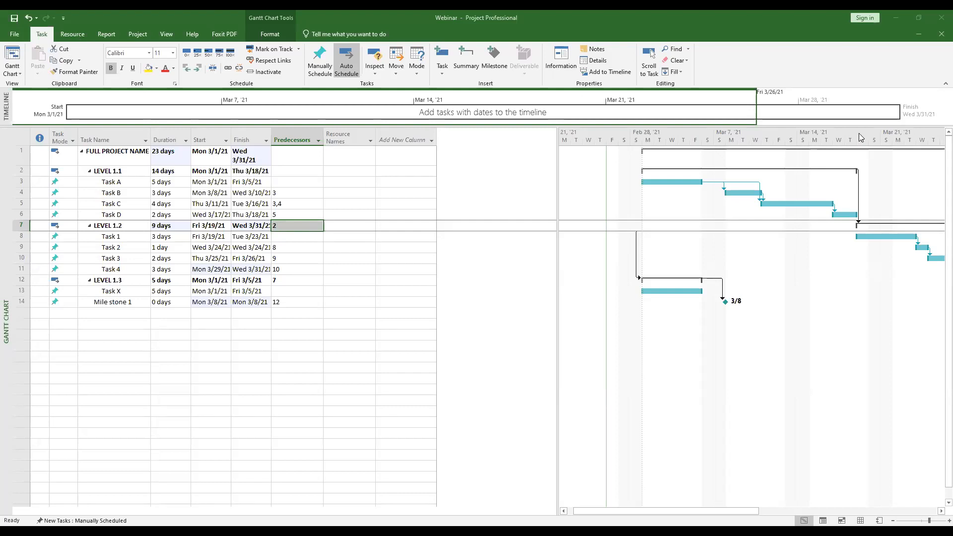
Switch from the Gantt Chart to the Resource Sheet view
left_click(76, 35)
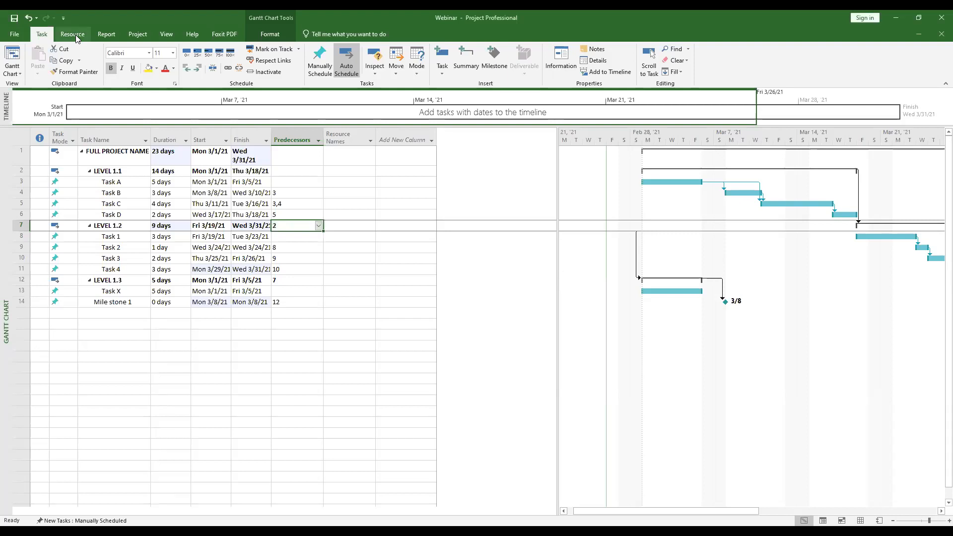
left_click(75, 35)
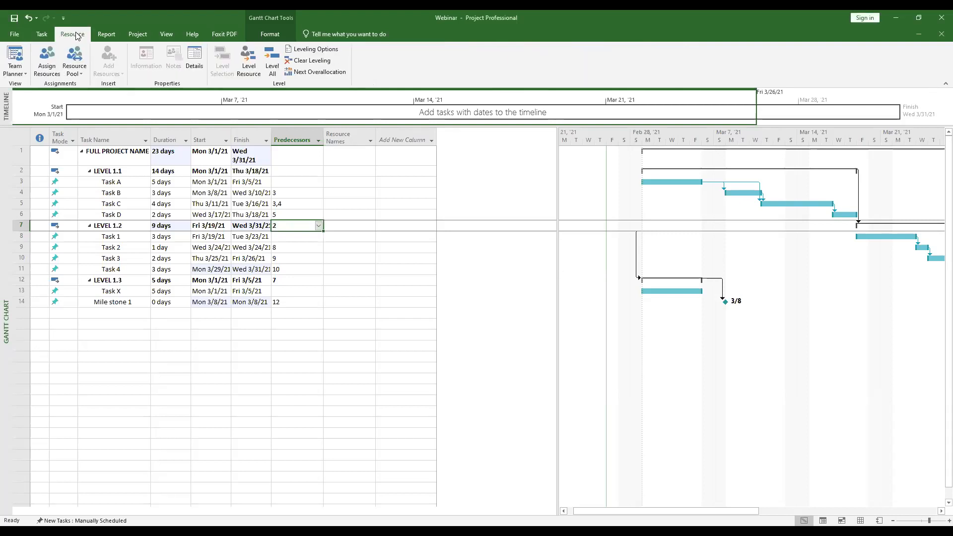
left_click(25, 74)
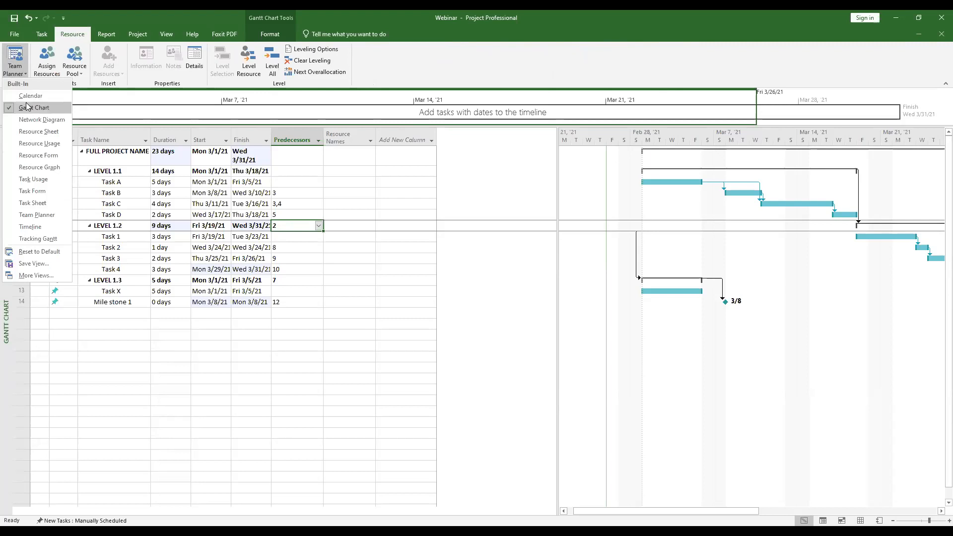
left_click(31, 132)
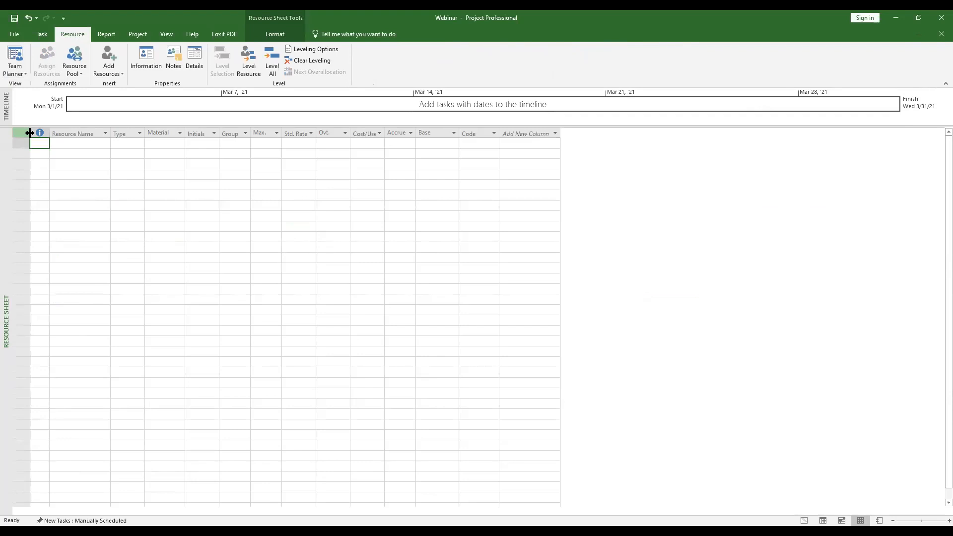
Add a resource named Manager in the first row of the Resource Sheet
left_click(73, 146)
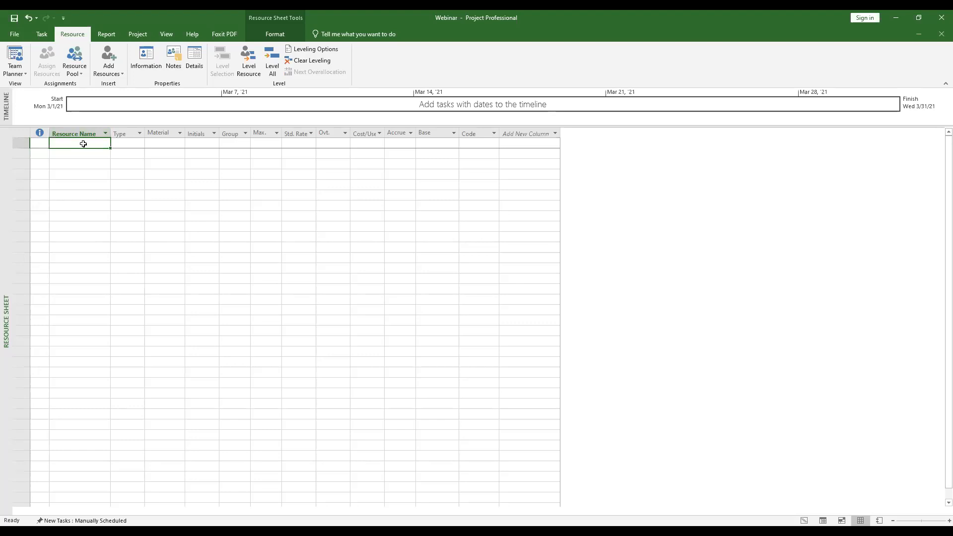
type("Manag")
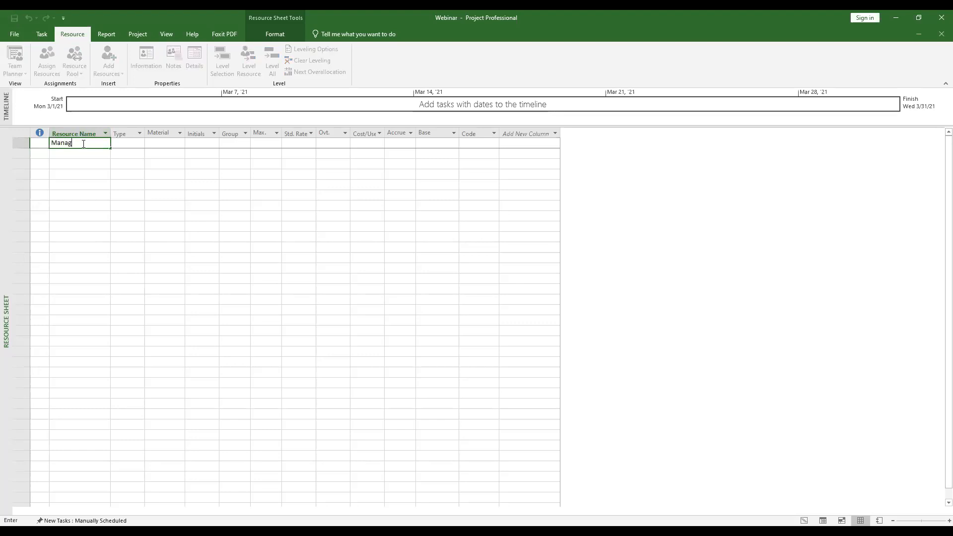
type("er")
key("Left")
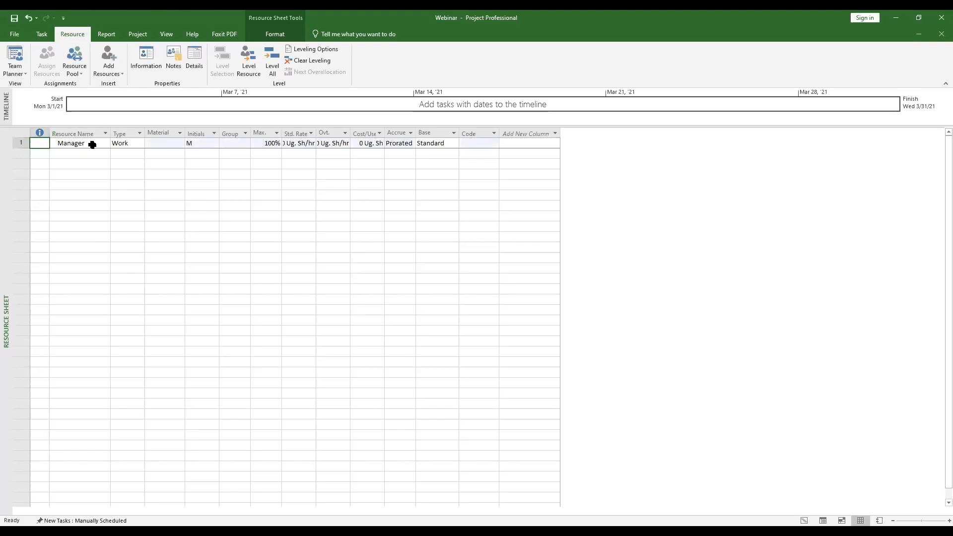
left_click(93, 144)
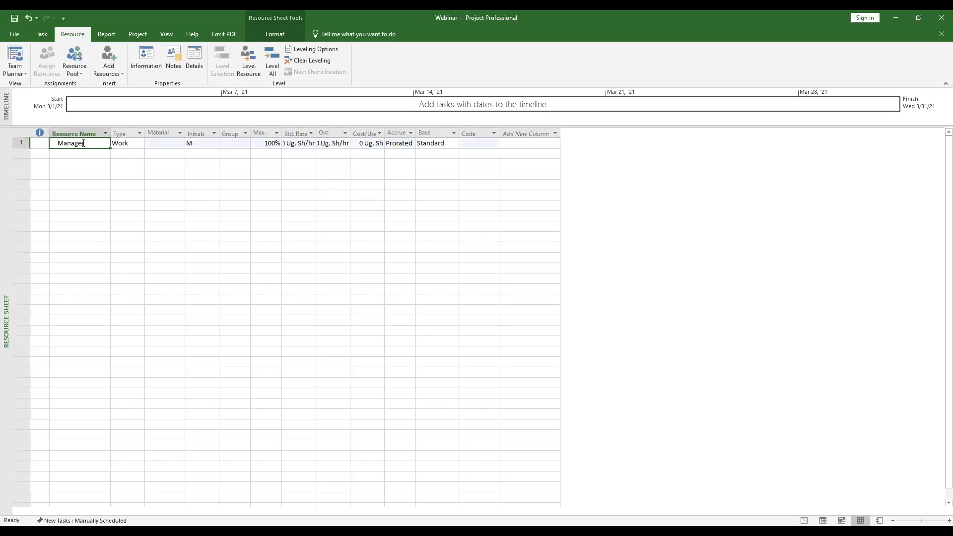
key("shift+F2")
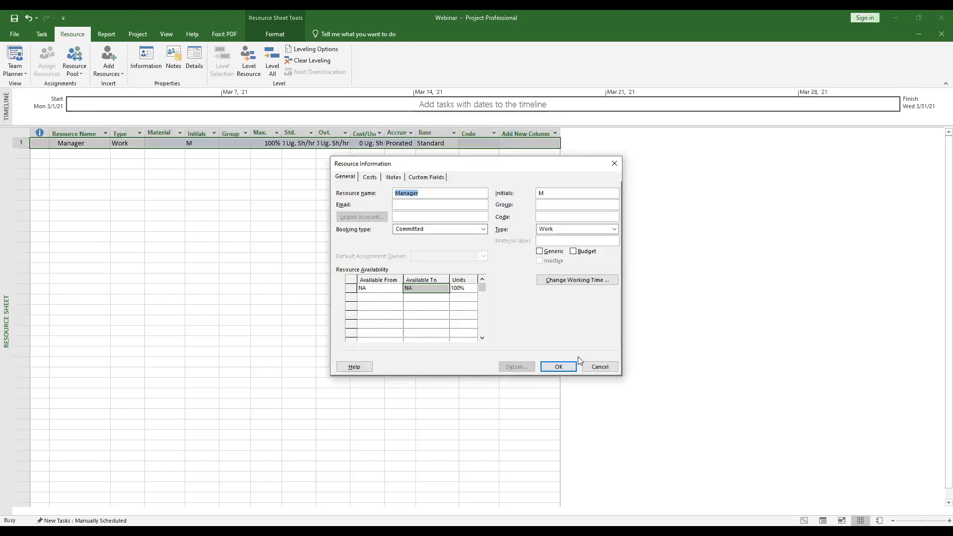
left_click(590, 368)
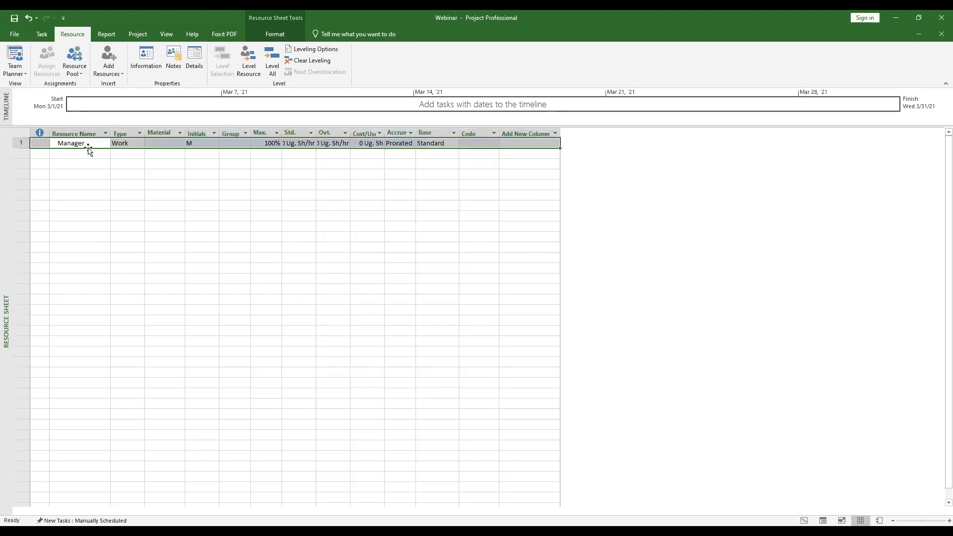
left_click(88, 148)
left_click(87, 144)
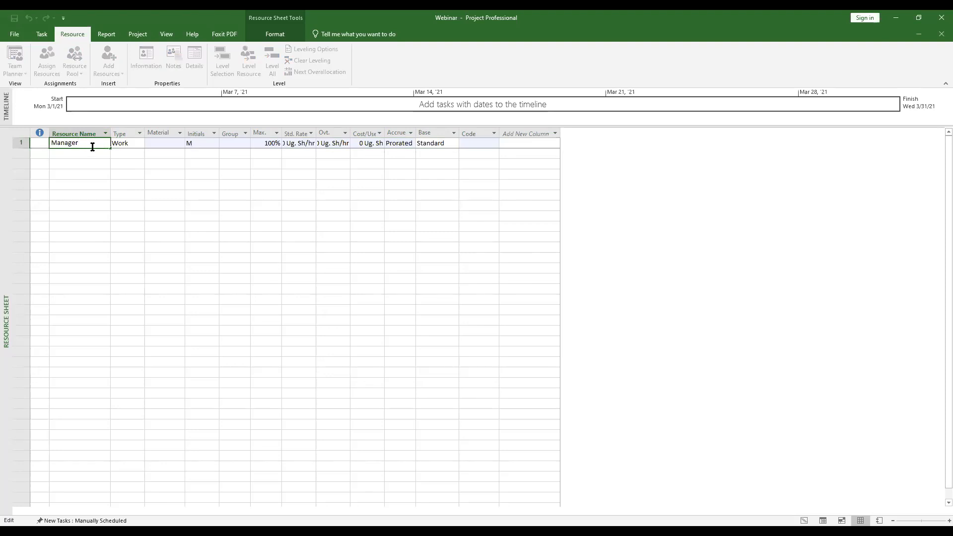
double_click(92, 146)
Set the Manager resource's type to Work and open its initials for editing
left_click(128, 143)
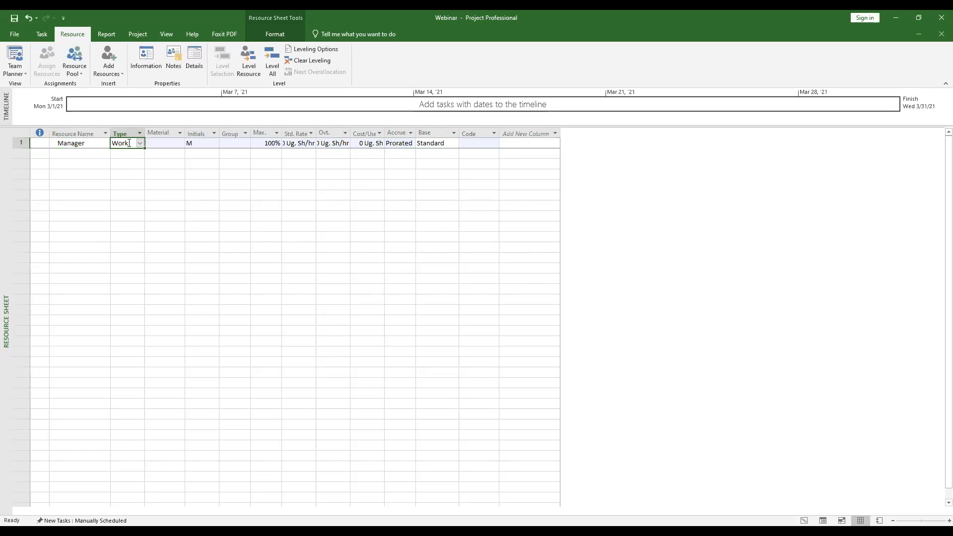
left_click(140, 143)
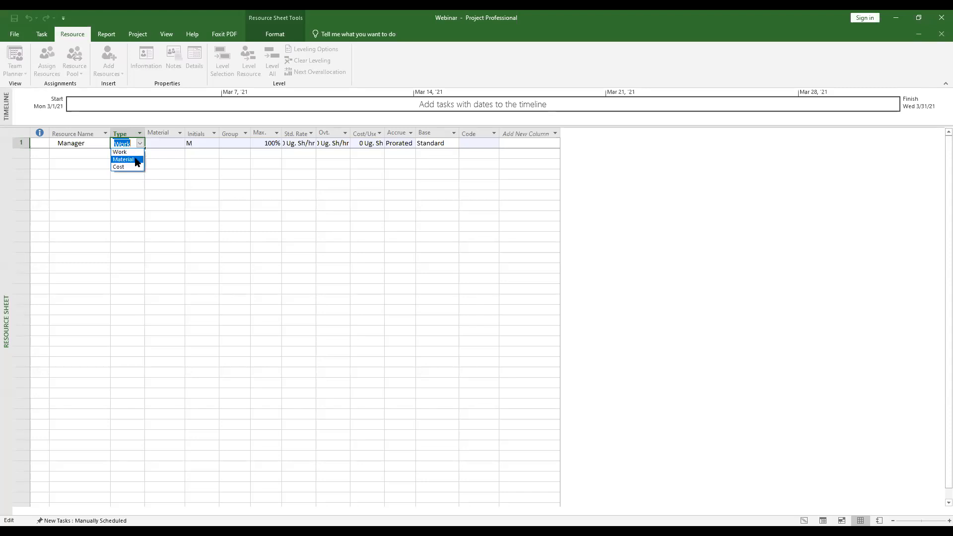
left_click(135, 151)
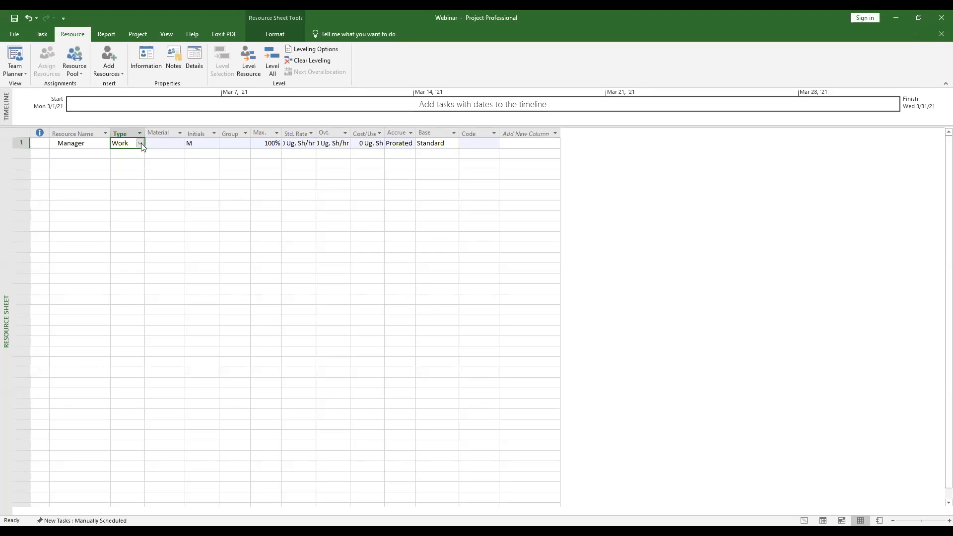
left_click(205, 143)
left_click(205, 144)
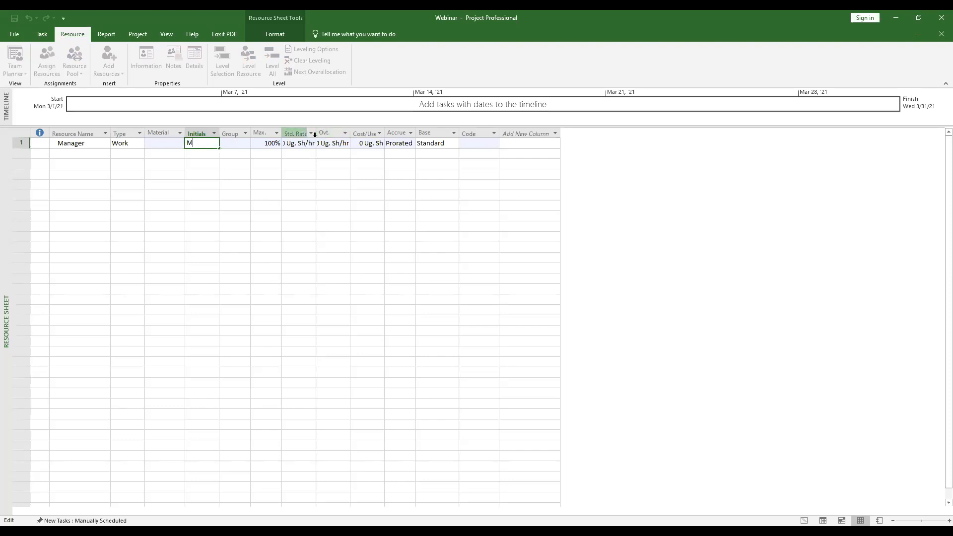
Set the Manager's standard rate to 50,000 Ug. Sh/hr and widen the Std. Rate column to show the full value
left_click(295, 145)
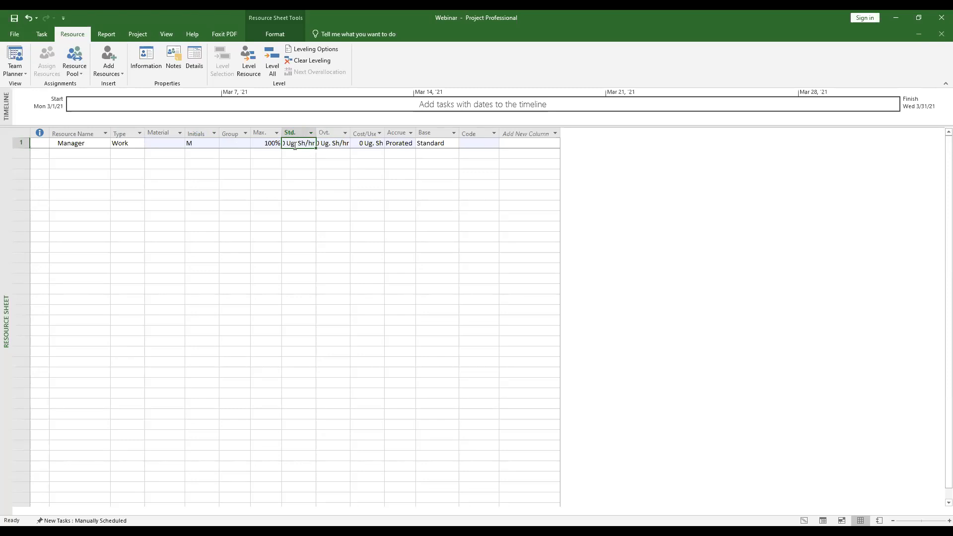
left_click(300, 143)
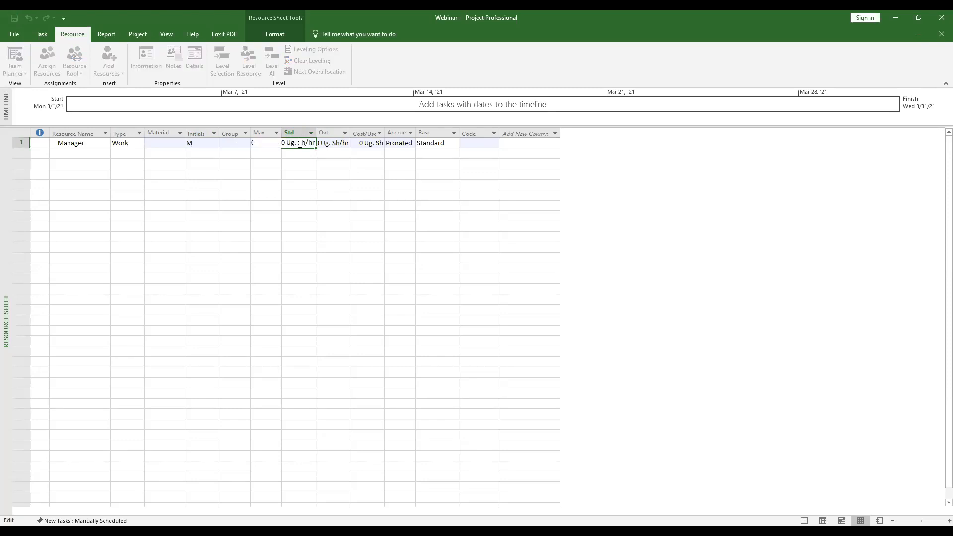
left_click(312, 171)
left_click(297, 141)
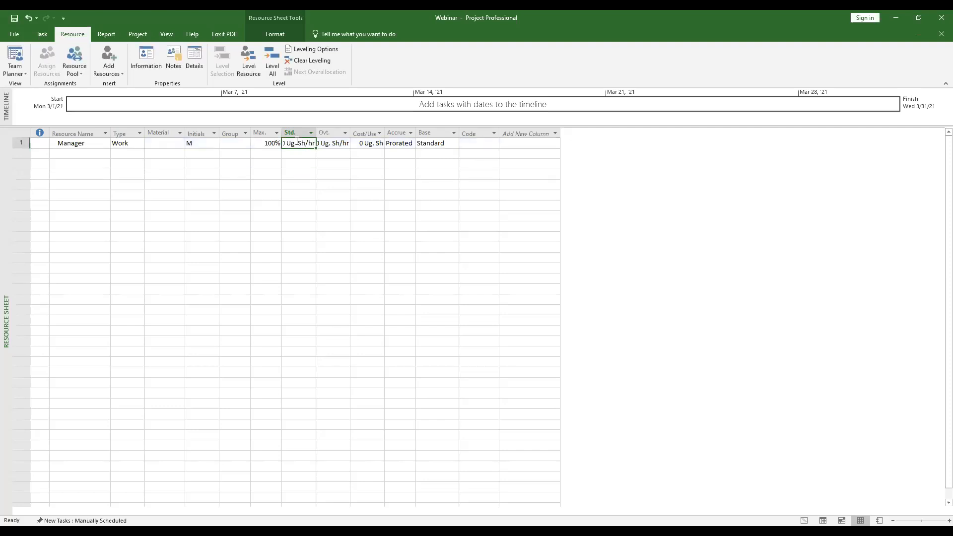
type("10")
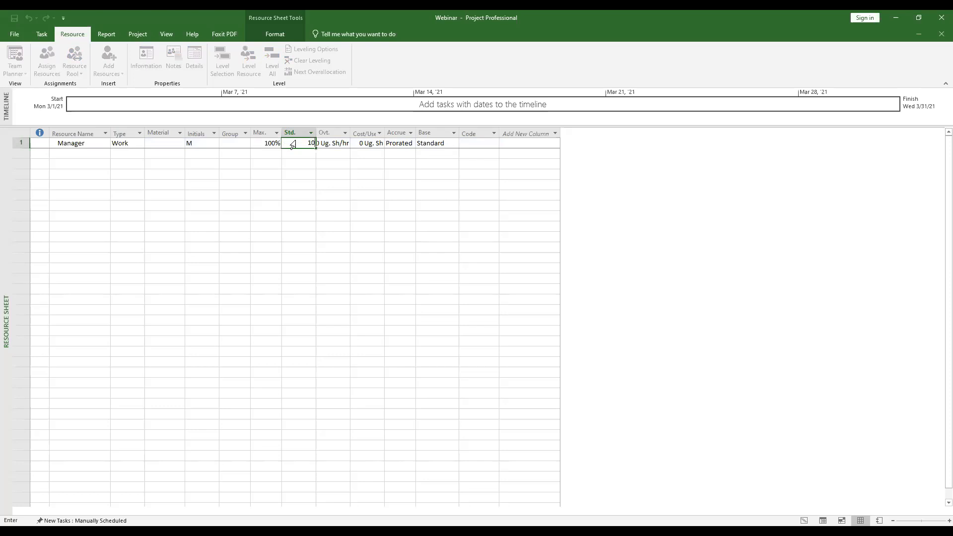
key("BackSpace")
key("BackSpace")
type("50000")
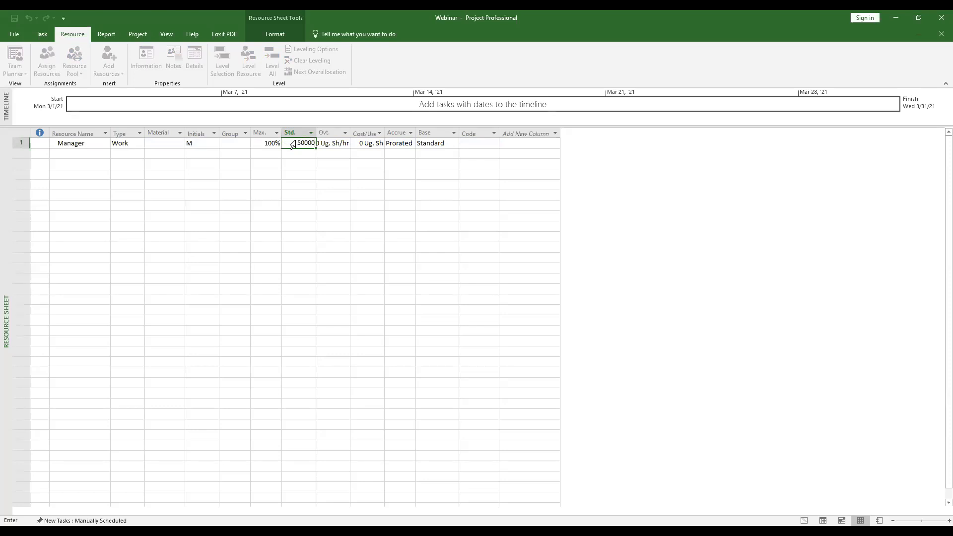
key("Return")
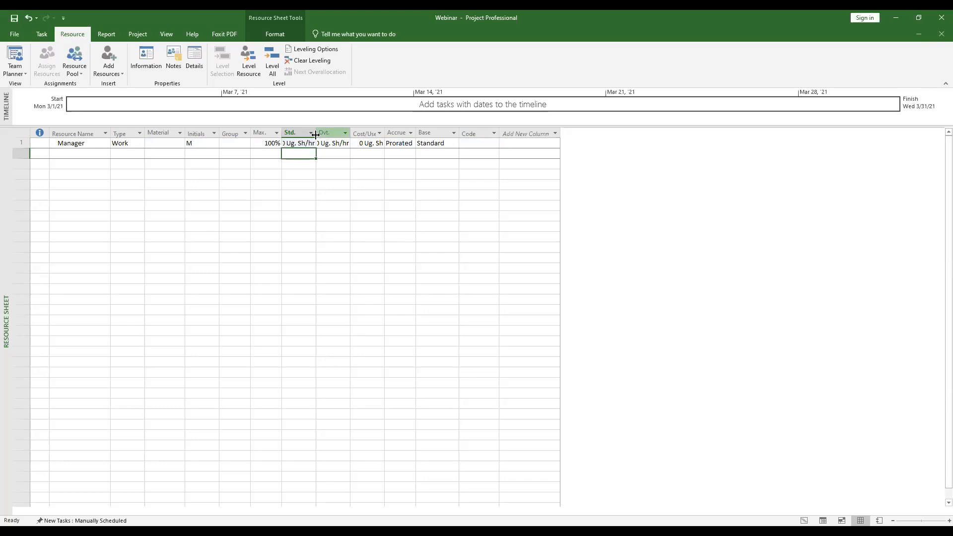
left_click_drag(314, 134, 334, 134)
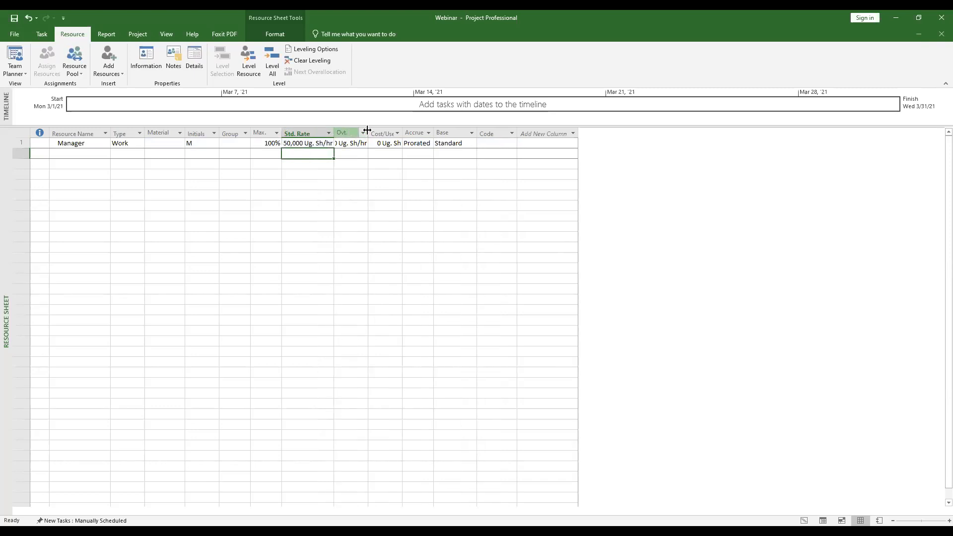
Widen the Ovt. Rate column and set the Manager's overtime rate to 60,000 Ug. Sh/hr
mouse_move(392, 128)
left_mouse_down()
mouse_move(367, 134)
mouse_move(393, 134)
left_mouse_up()
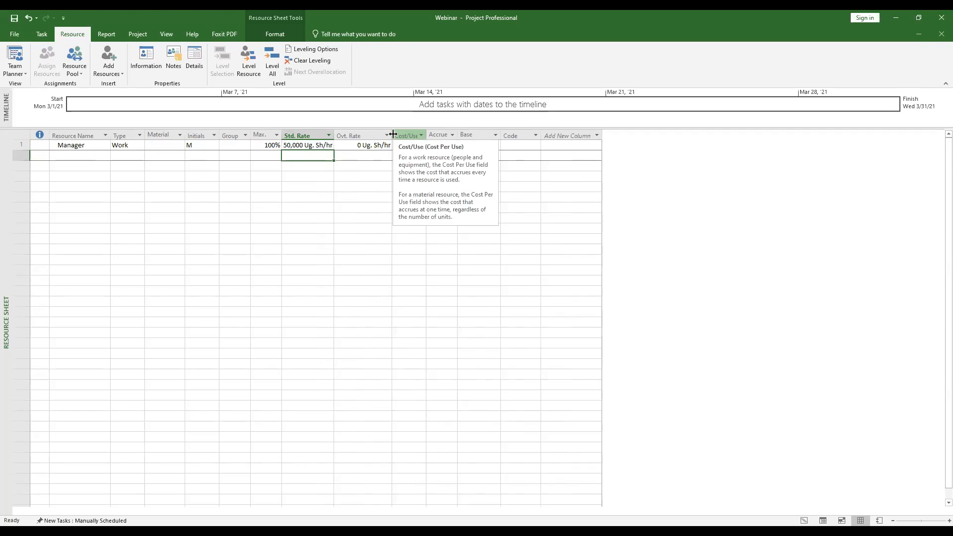
left_click(366, 145)
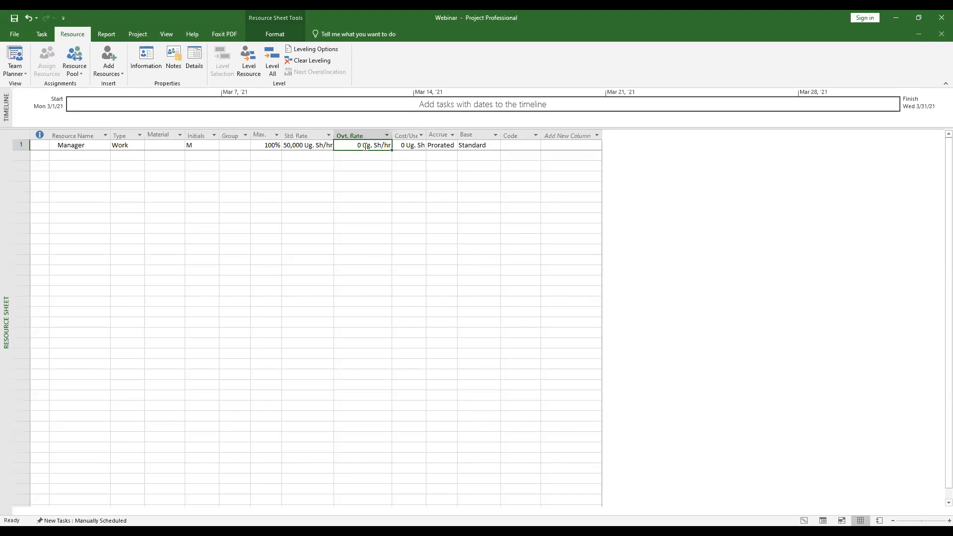
type("600")
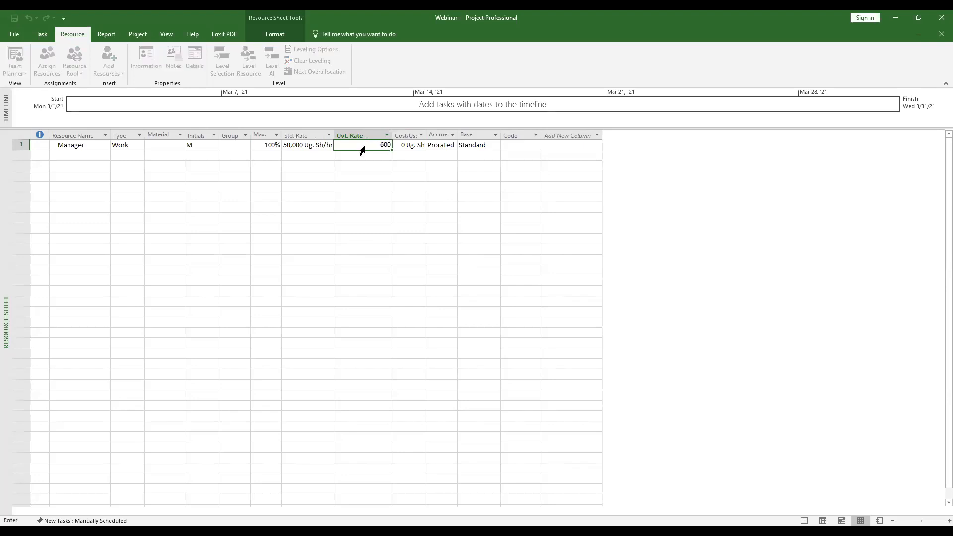
key("BackSpace")
type("0000")
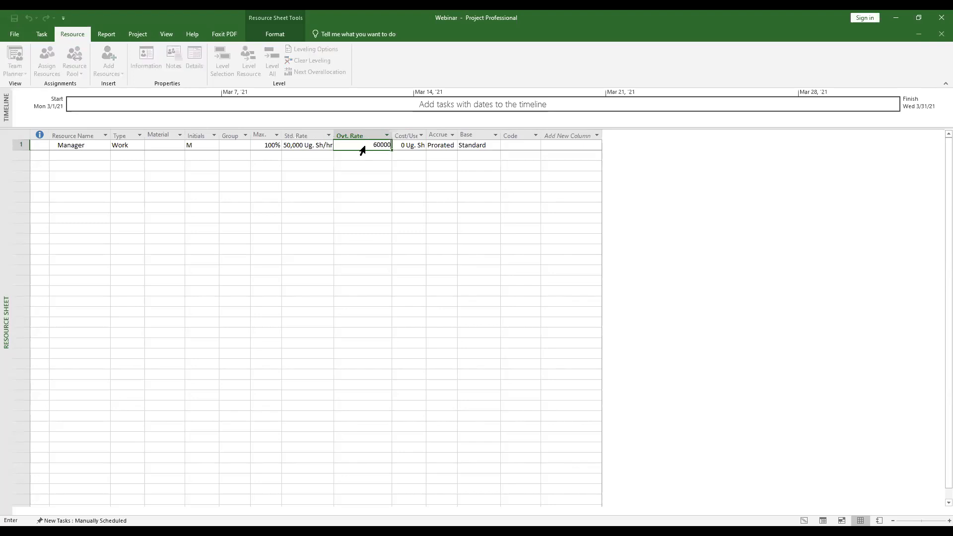
key("Return")
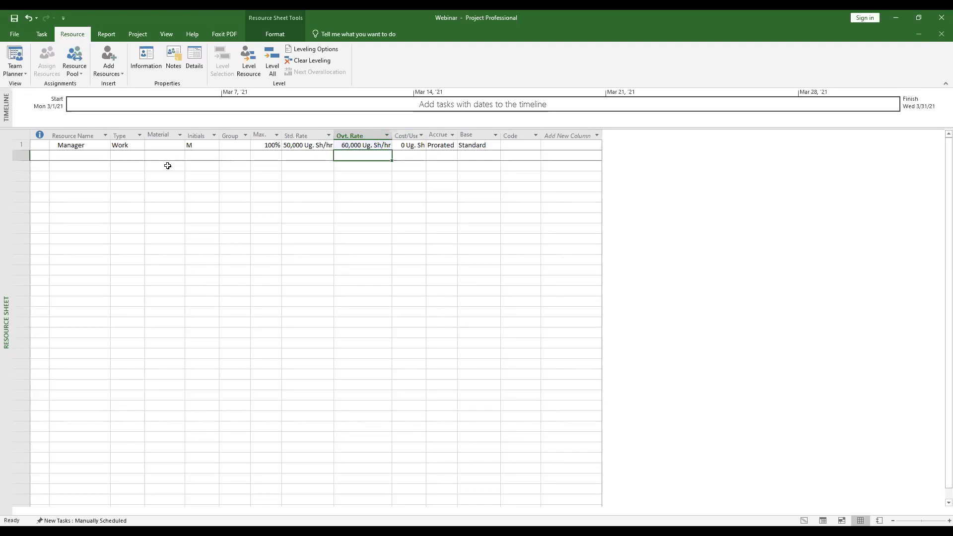
Add a resource named Grader in row 2 and set its type to Cost
left_click(89, 156)
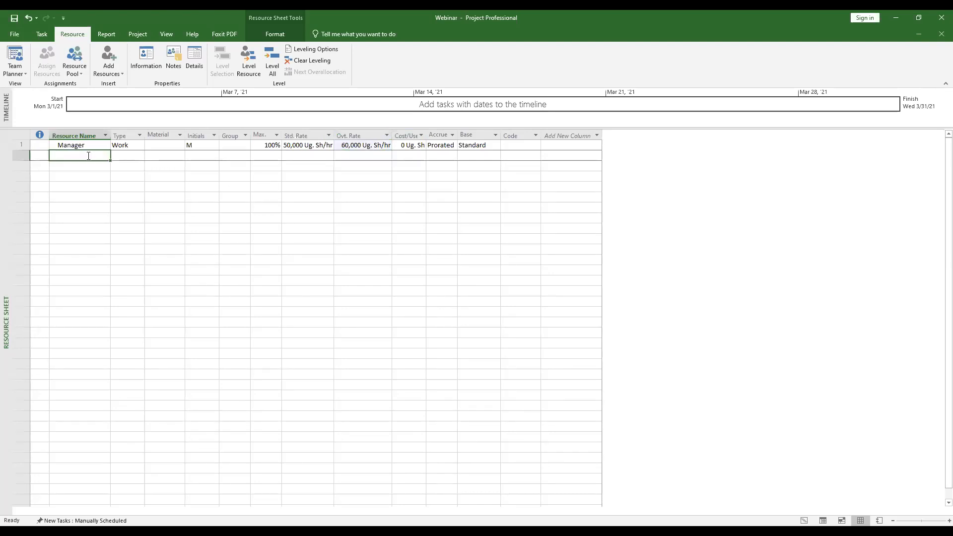
type("Grader")
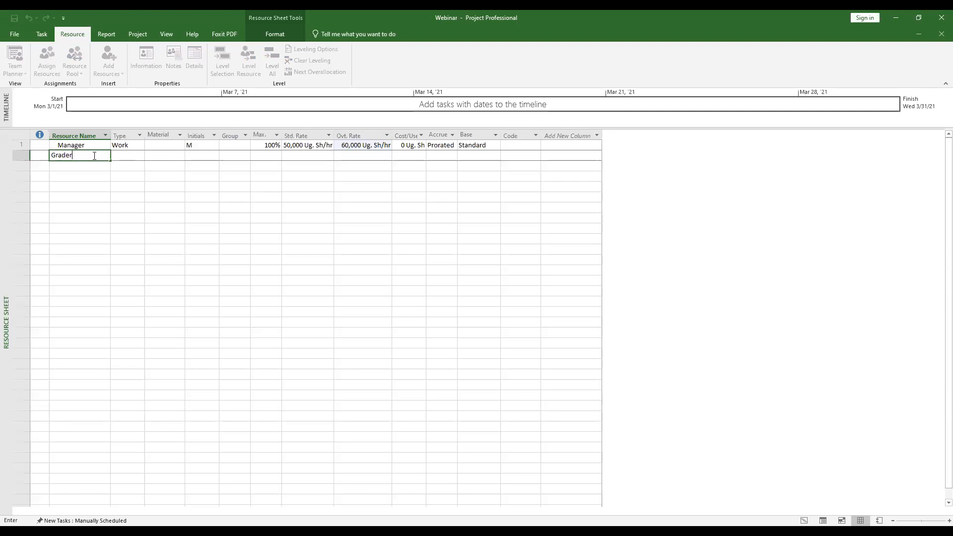
left_click(121, 156)
left_click(140, 156)
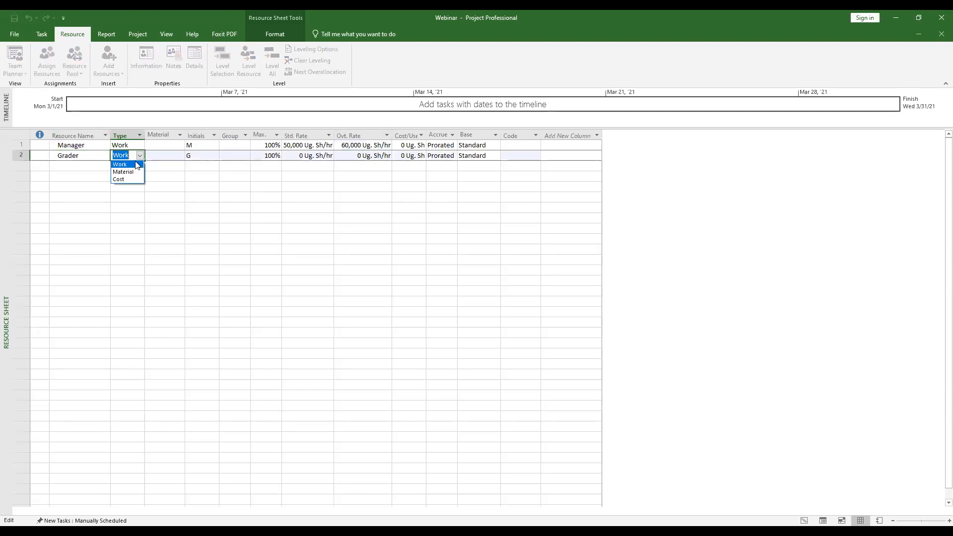
left_click(128, 179)
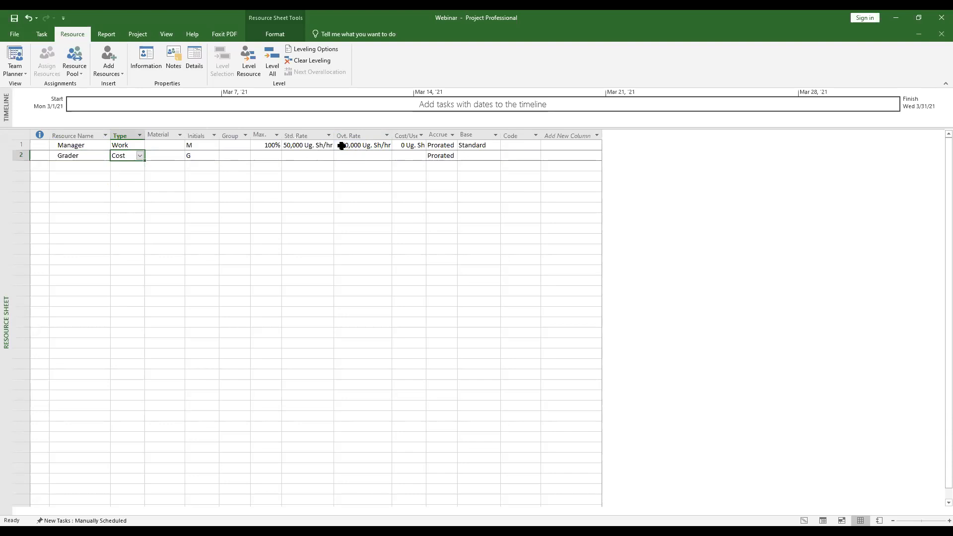
left_click(405, 158)
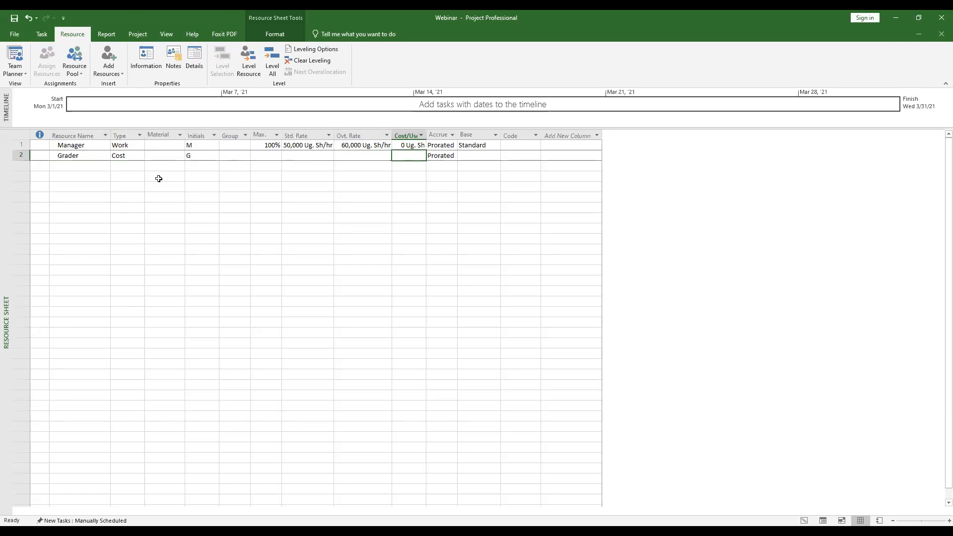
Add a resource named Aggregates in row 3 with the type Material, and save the project
left_click(96, 168)
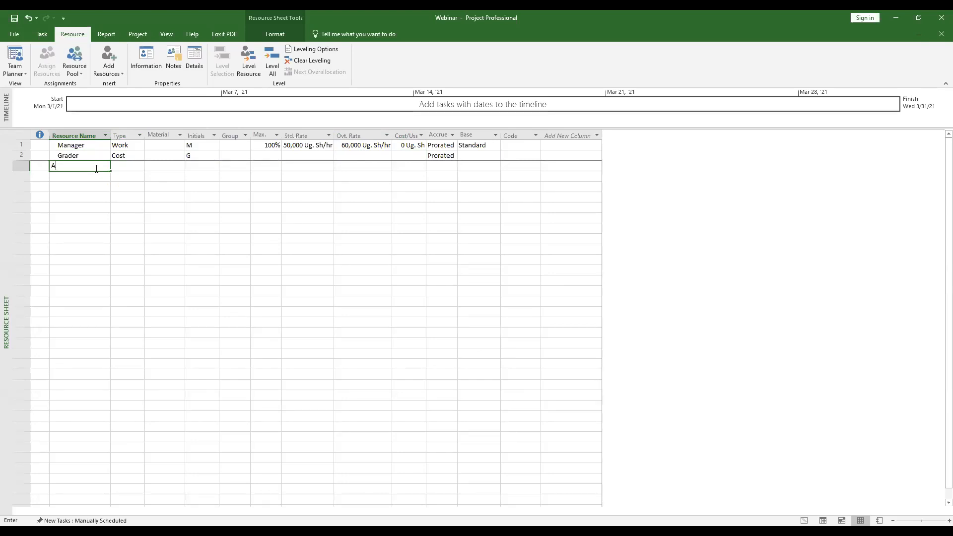
type("Aggregates")
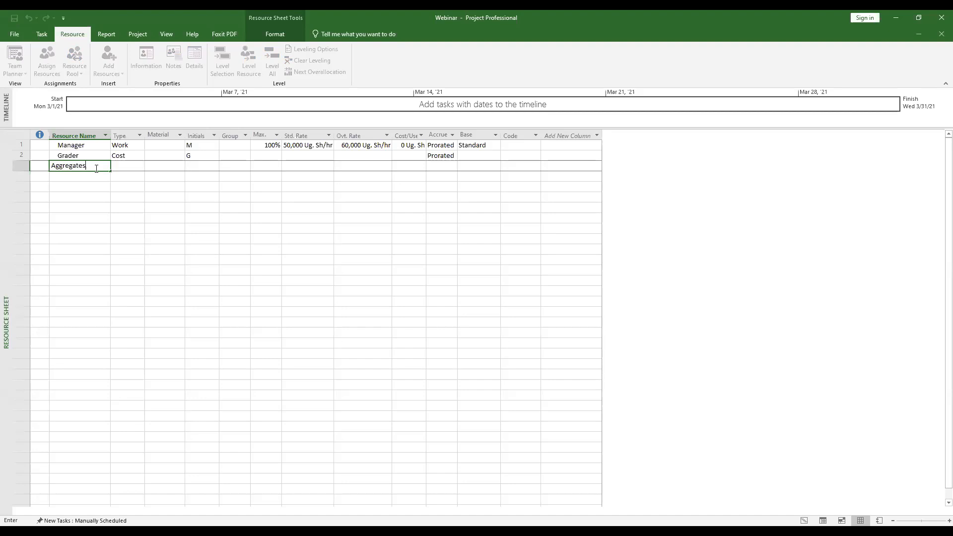
left_click(121, 165)
left_click(140, 166)
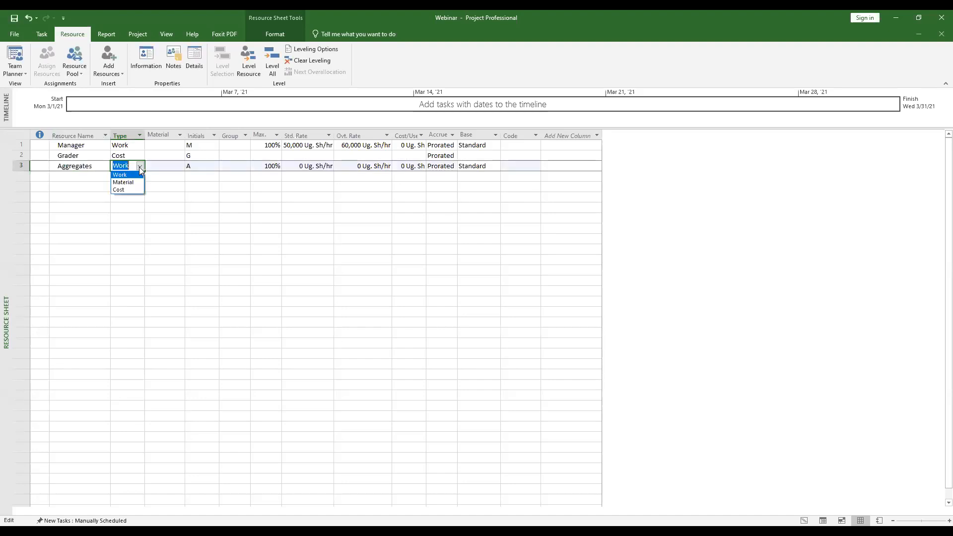
left_click(135, 183)
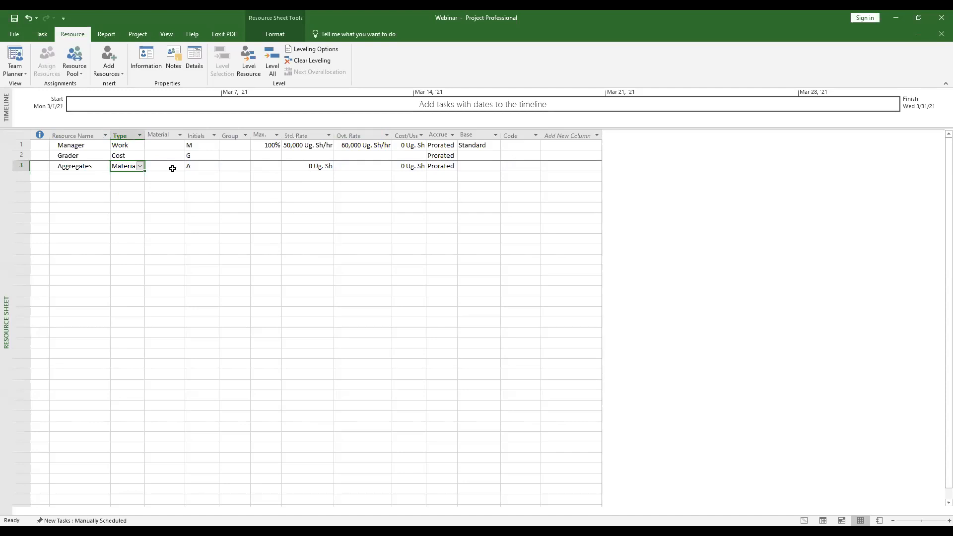
key("ctrl+s")
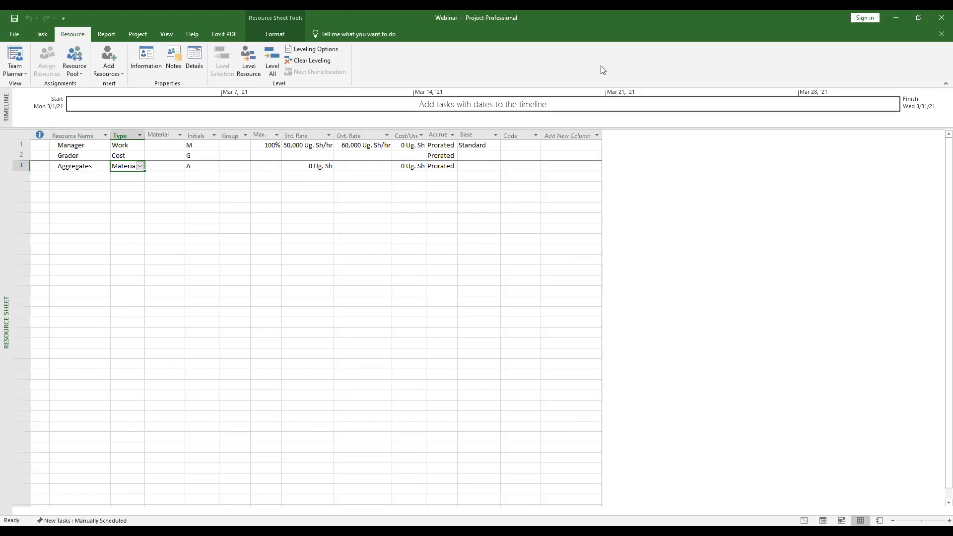
Try to switch from the Resource Sheet to the Gantt Chart view
key("alt+Tab")
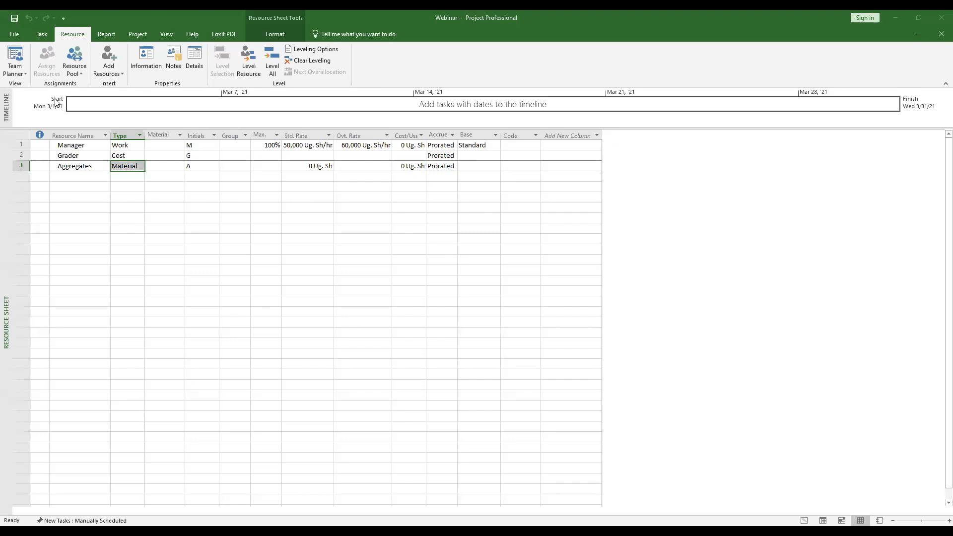
left_click(18, 75)
left_click(27, 108)
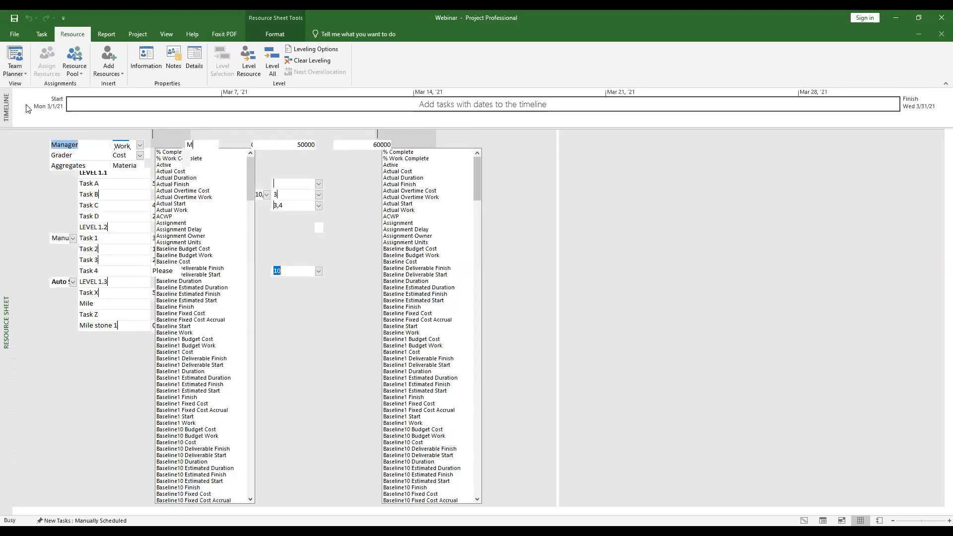
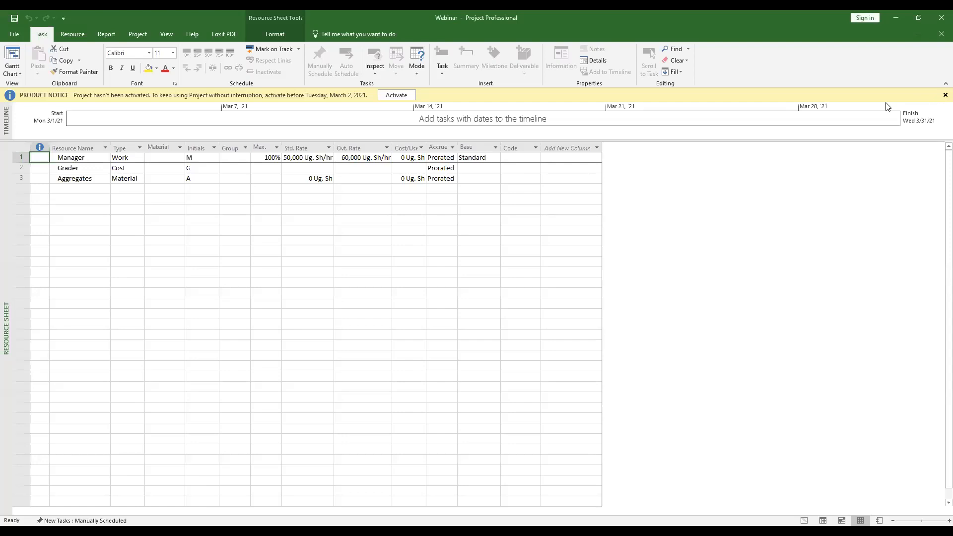
Dismiss the product activation notice and display the project in the Gantt Chart view
left_click(945, 95)
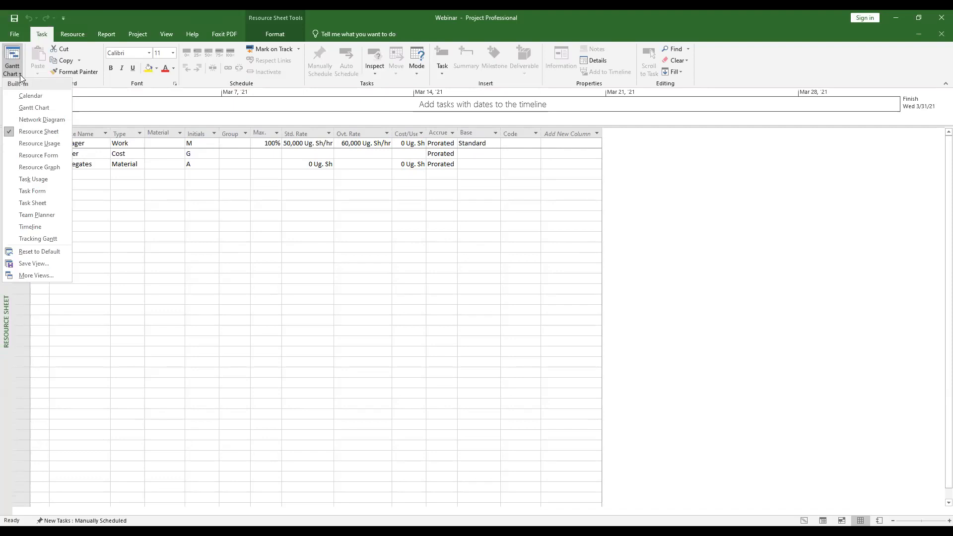
left_click(37, 108)
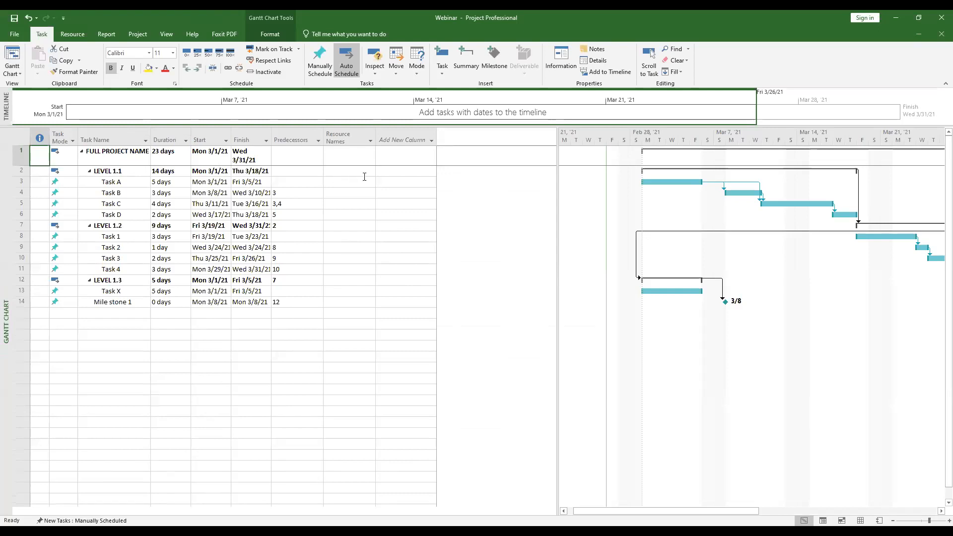
Assign the Aggregates and Manager resources to Task A
left_click(370, 182)
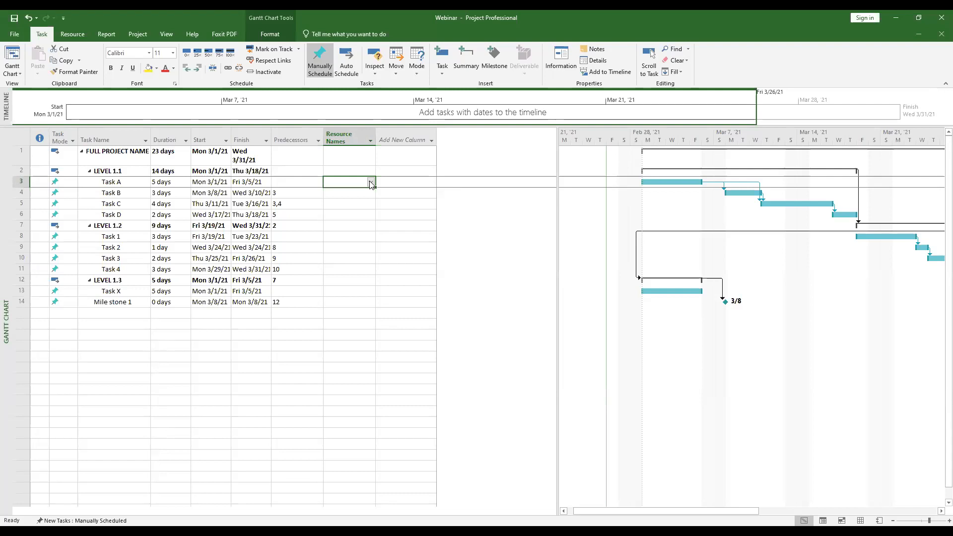
left_click(372, 183)
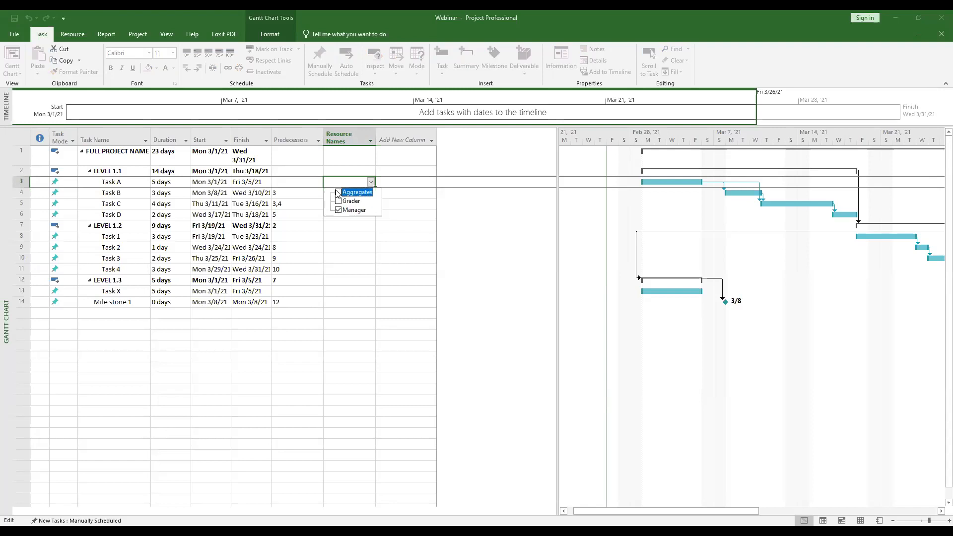
left_click(339, 193)
left_click(395, 214)
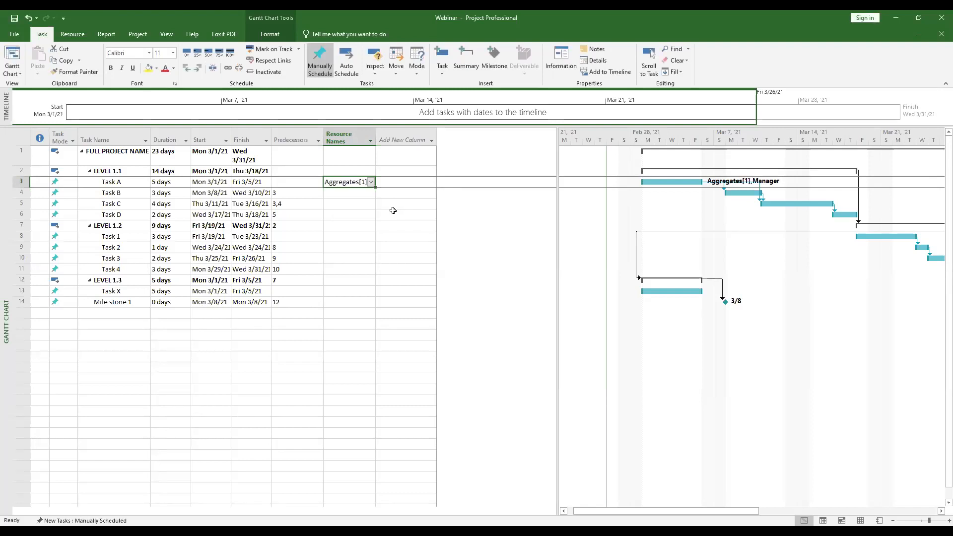
left_click(381, 130)
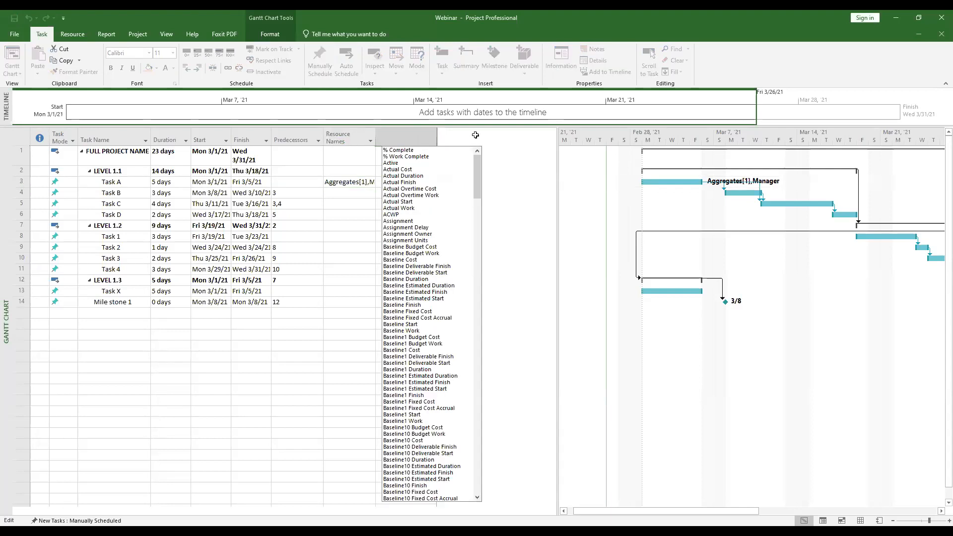
Assign the Grader resource to Task C
left_click(676, 171)
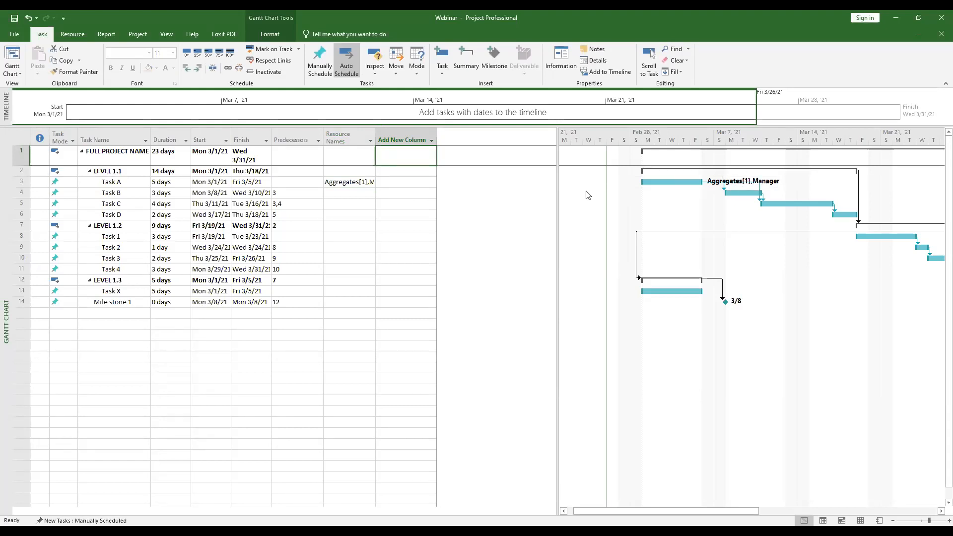
left_click(368, 204)
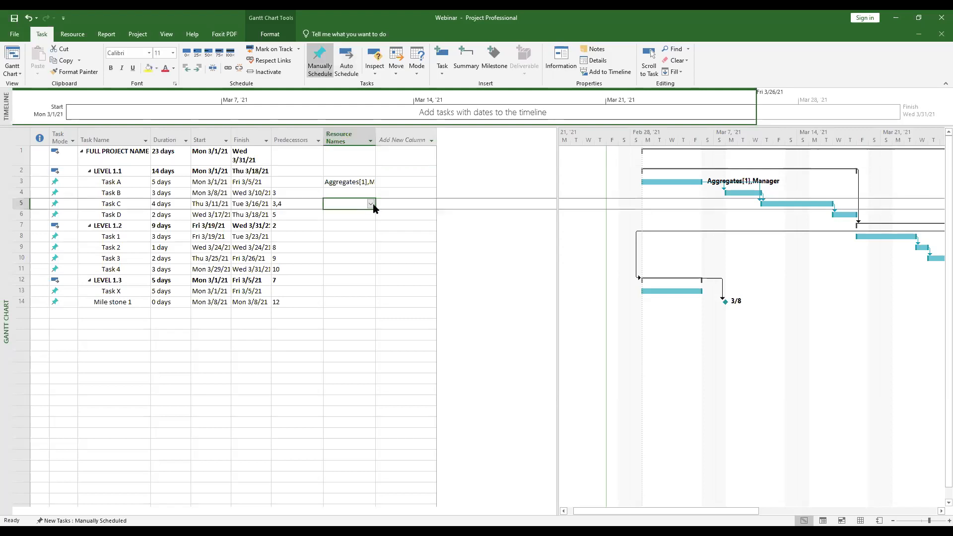
left_click(371, 204)
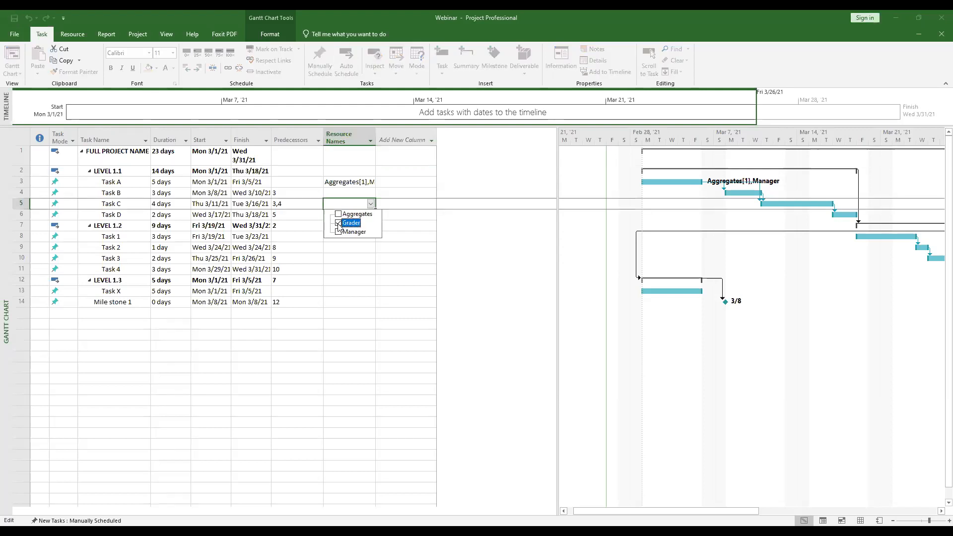
left_click(340, 250)
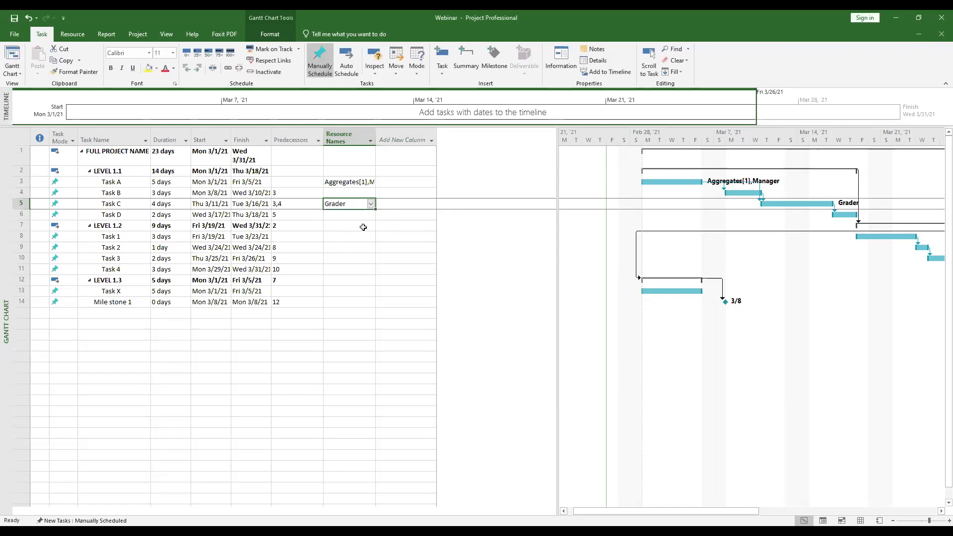
Assign the Manager resource to Task 1
left_click(355, 237)
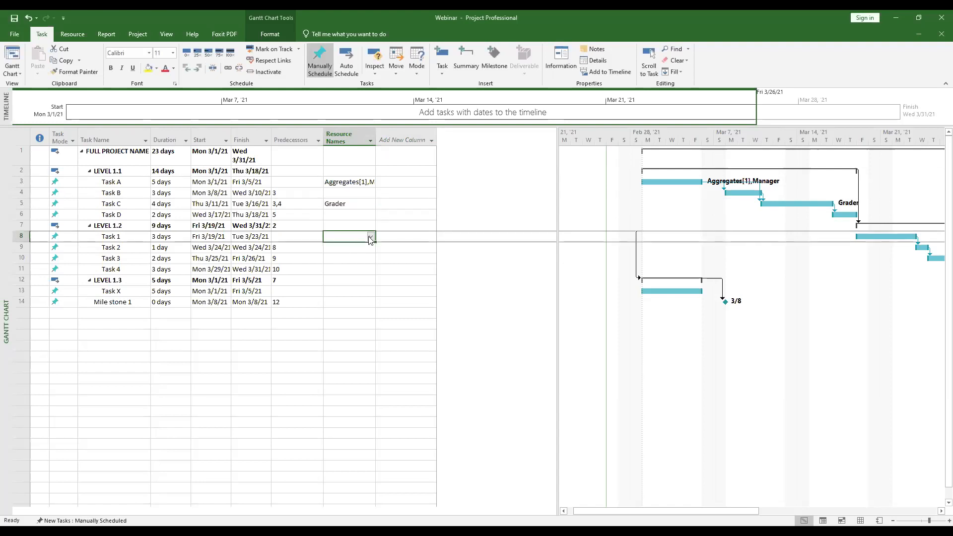
left_click(370, 237)
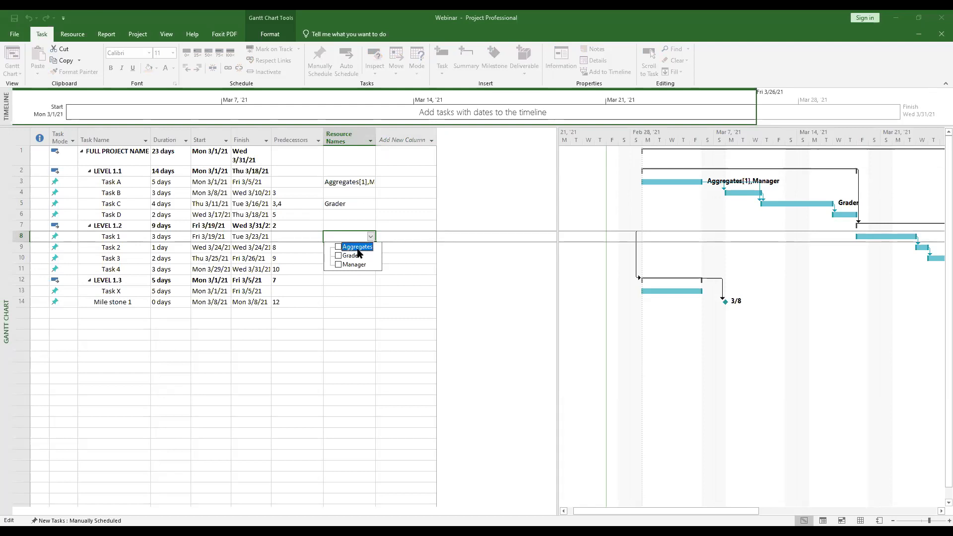
left_click(338, 265)
left_click(341, 261)
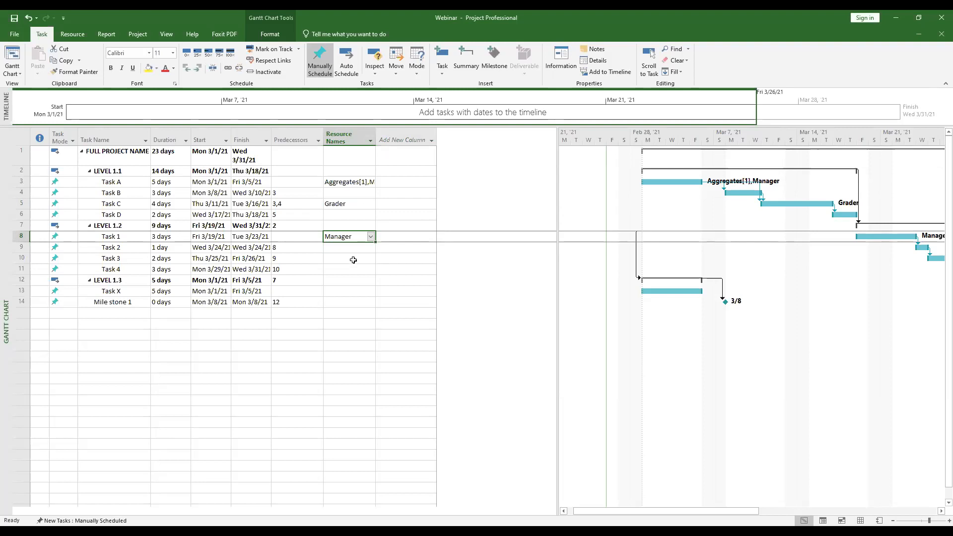
Enter M as the resource name for Task 3 and check the task's list of available resources
left_click(353, 259)
type("Manager")
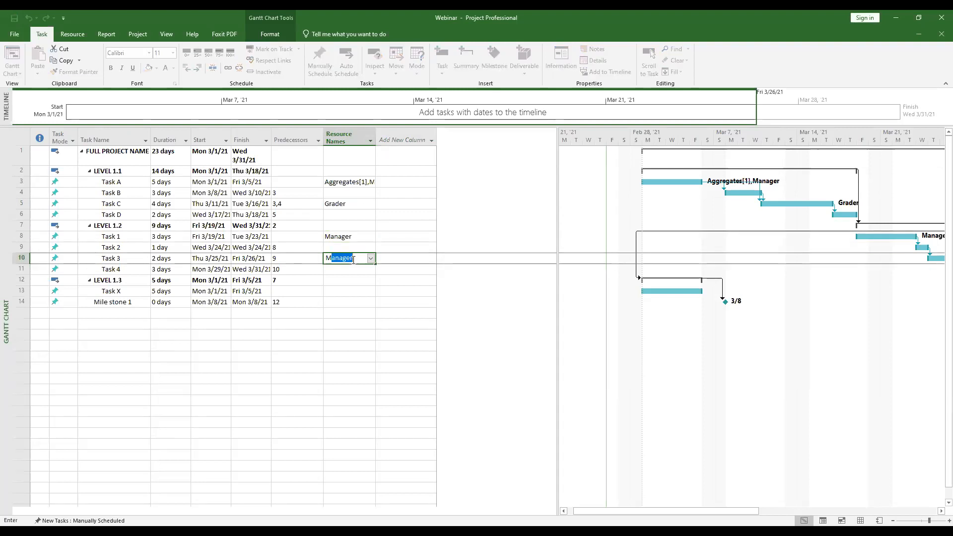
key("Return")
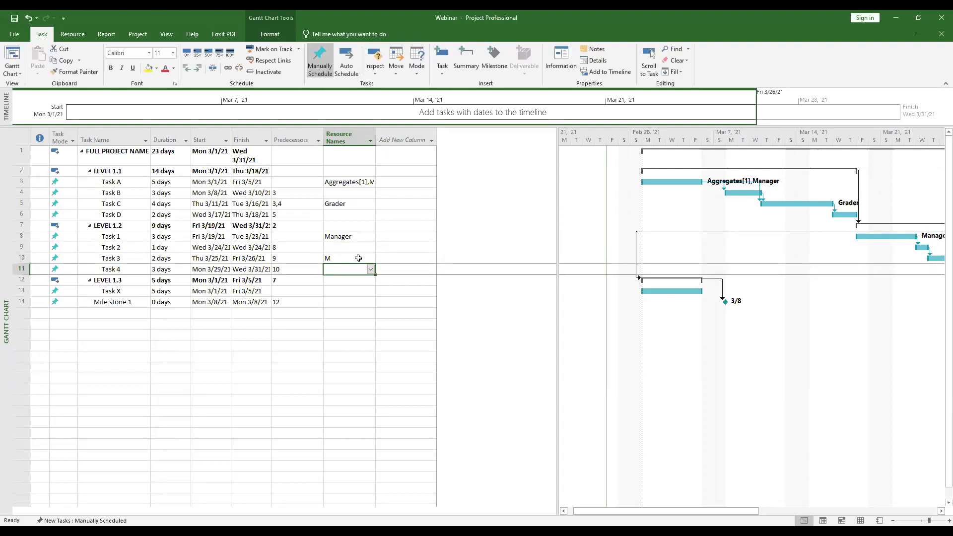
left_click(364, 258)
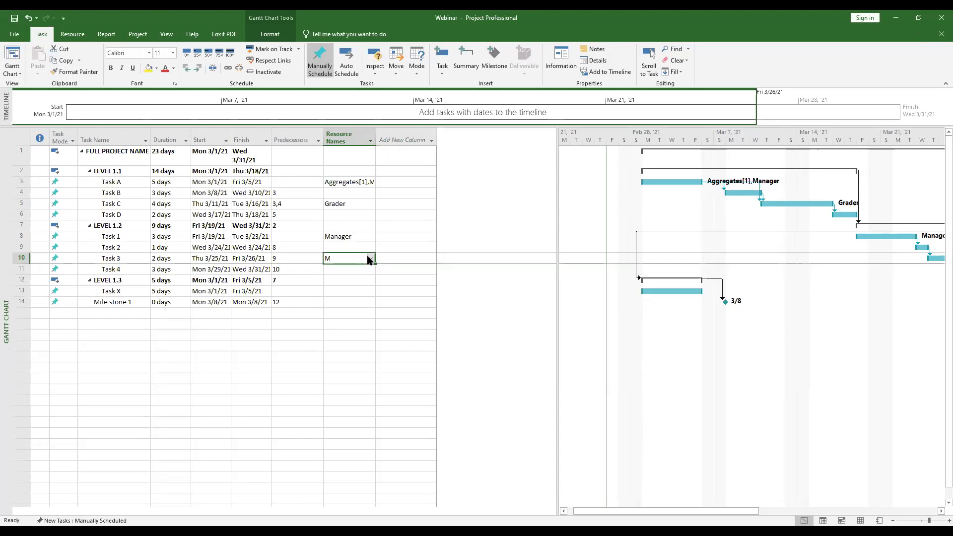
left_click(370, 259)
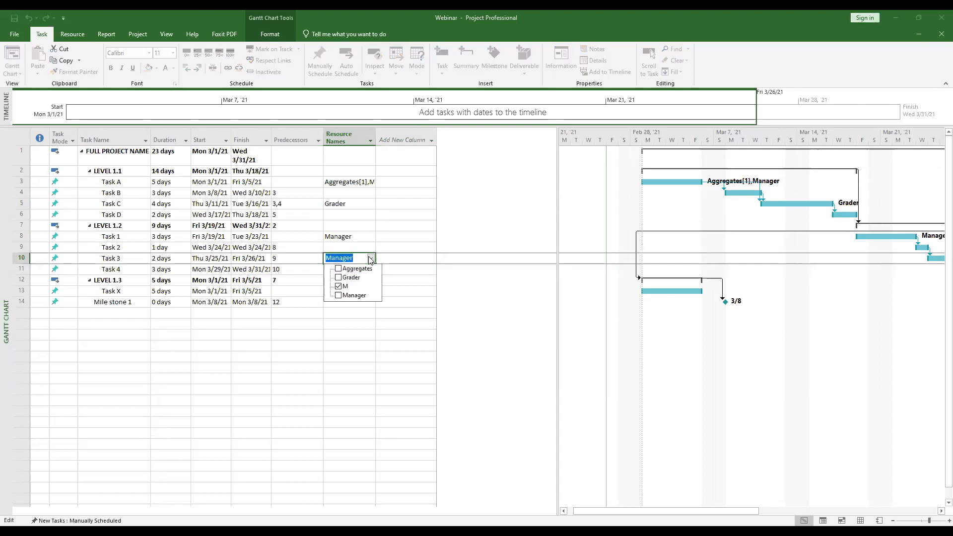
left_click(370, 259)
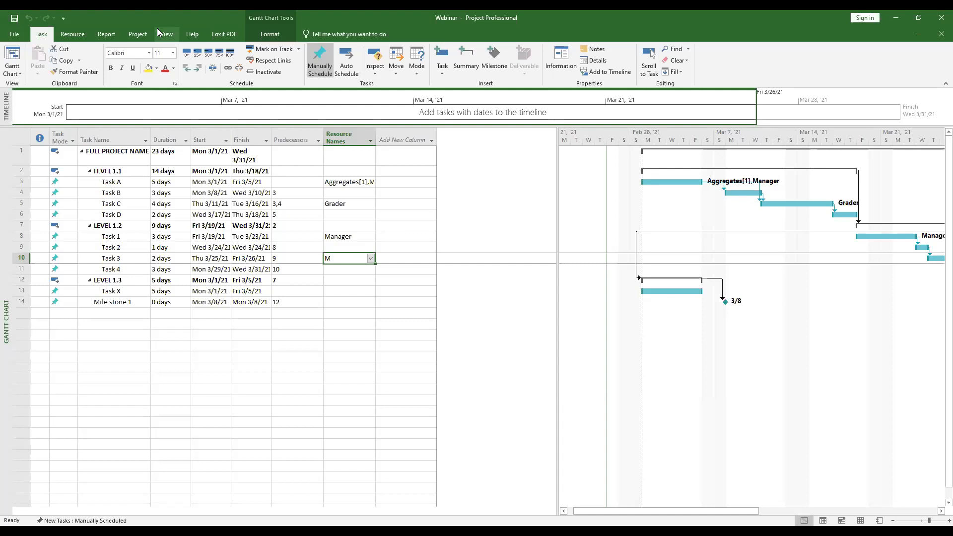
Inspect Task 3's resource assignments in the Assign Resources dialog, and close it
left_click(84, 35)
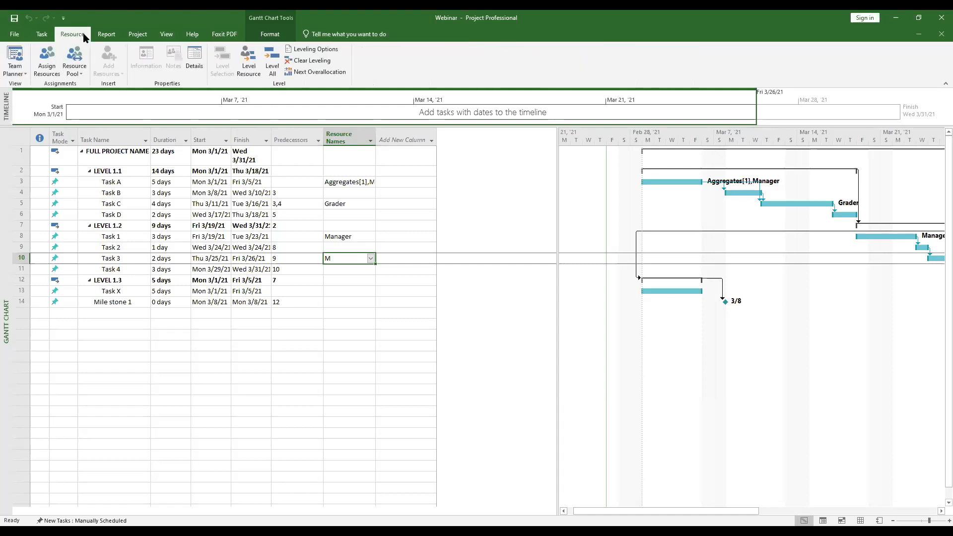
left_click(47, 56)
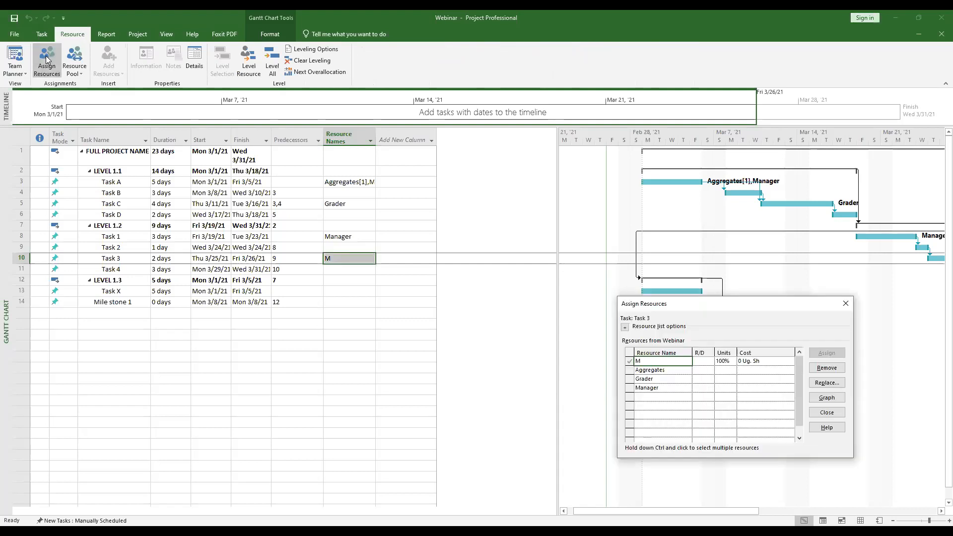
left_click(846, 306)
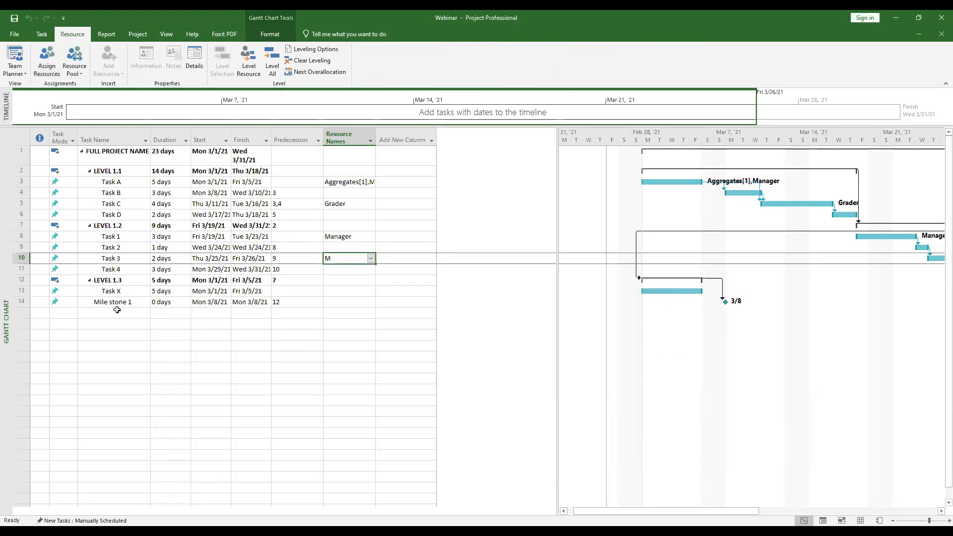
Try to enter a new resource name in the Assign Resources dialog for Task 2, and discard the entry
left_click(20, 247)
left_click(46, 60)
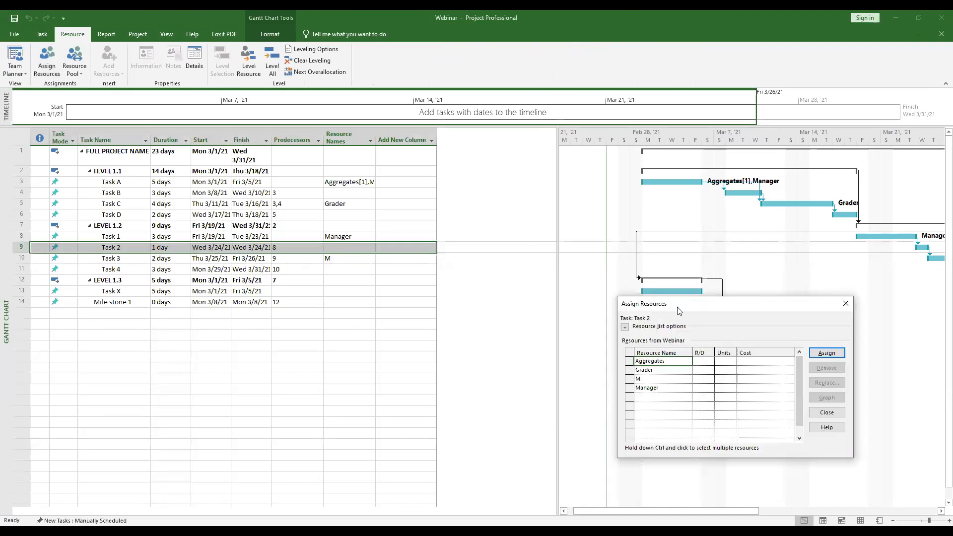
left_click_drag(679, 311, 416, 206)
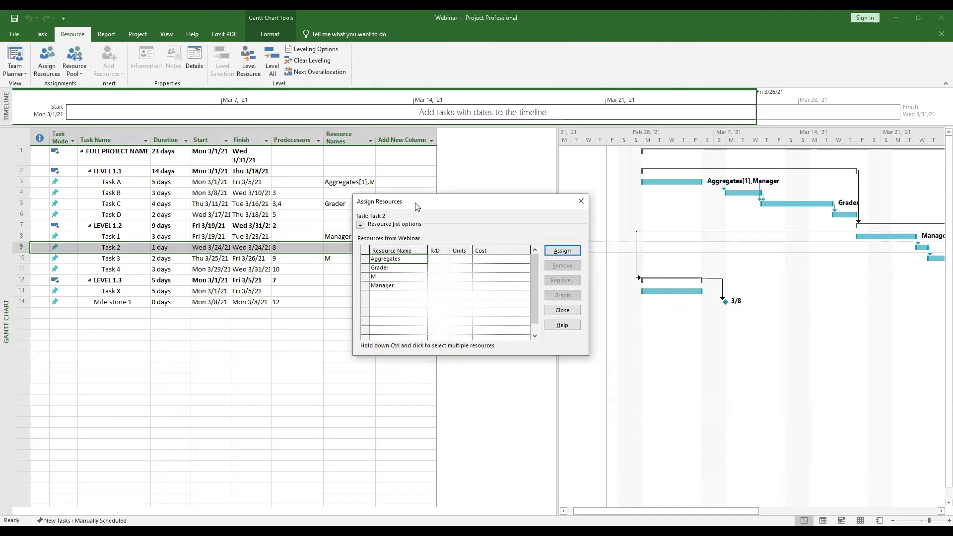
left_click(406, 286)
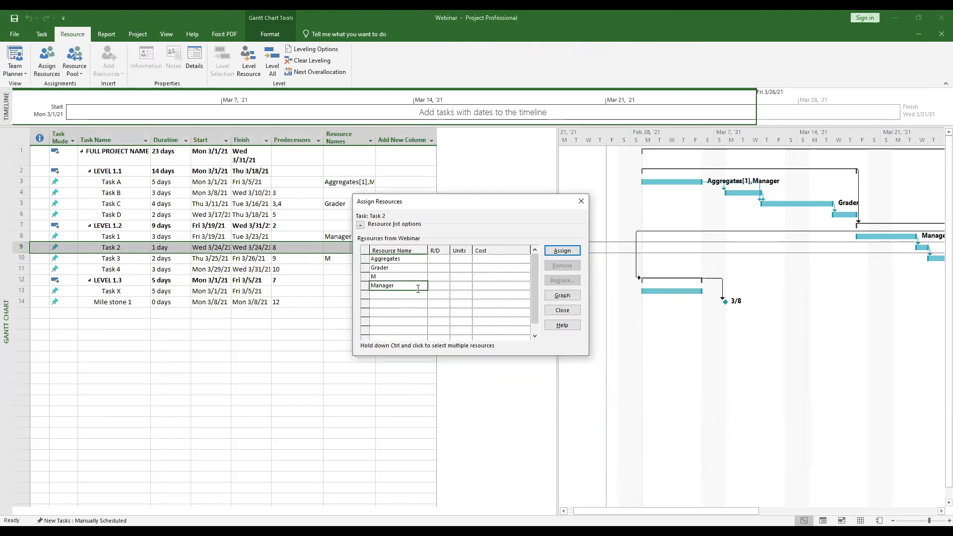
left_click(392, 292)
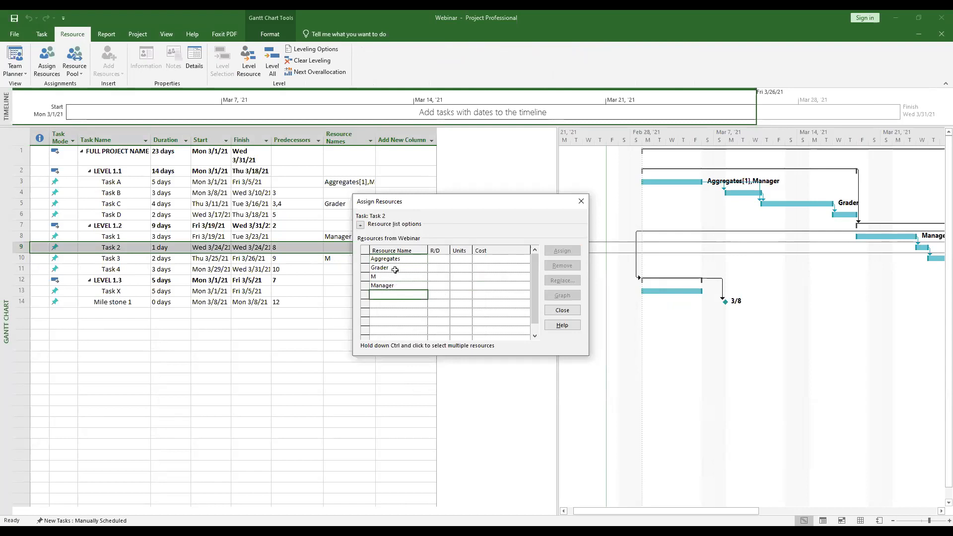
type("CMNCNN")
key("BackSpace")
key("BackSpace")
key("BackSpace")
key("BackSpace")
key("BackSpace")
key("BackSpace")
left_click(580, 200)
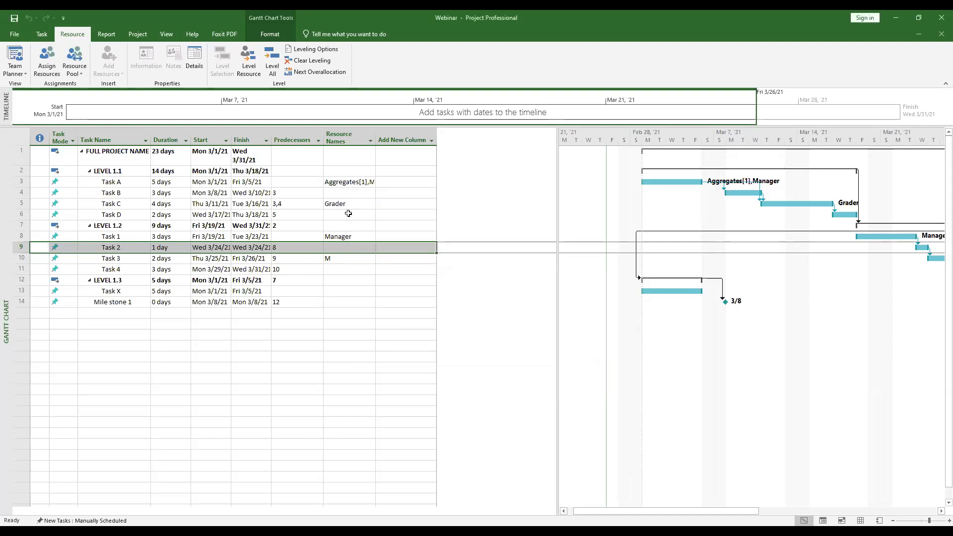
Assign the Grader resource to Task D
left_click(372, 216)
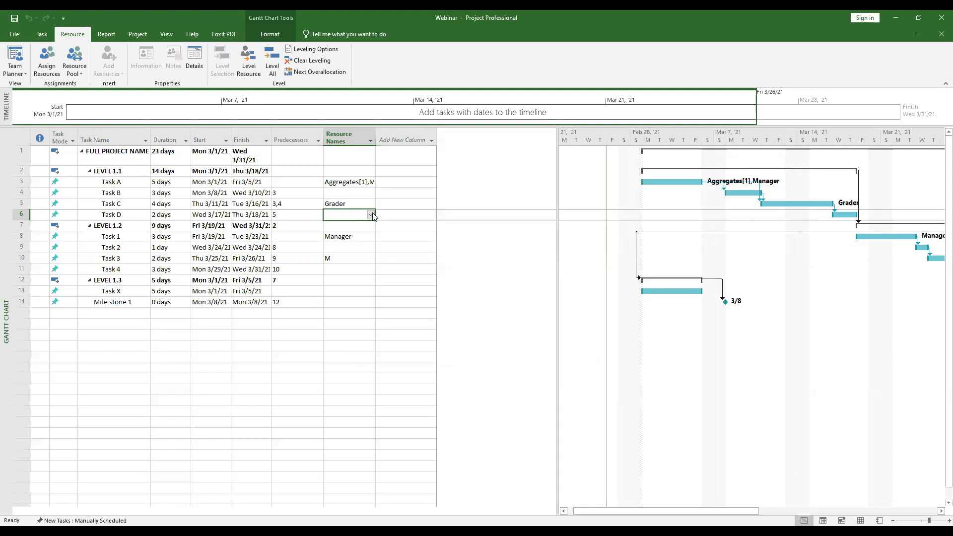
left_click(372, 215)
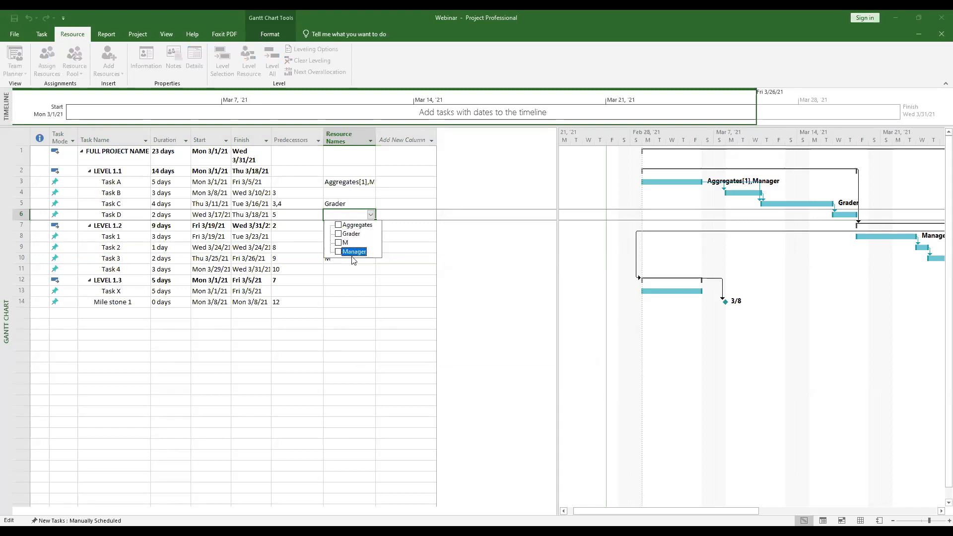
left_click(339, 233)
left_click(364, 213)
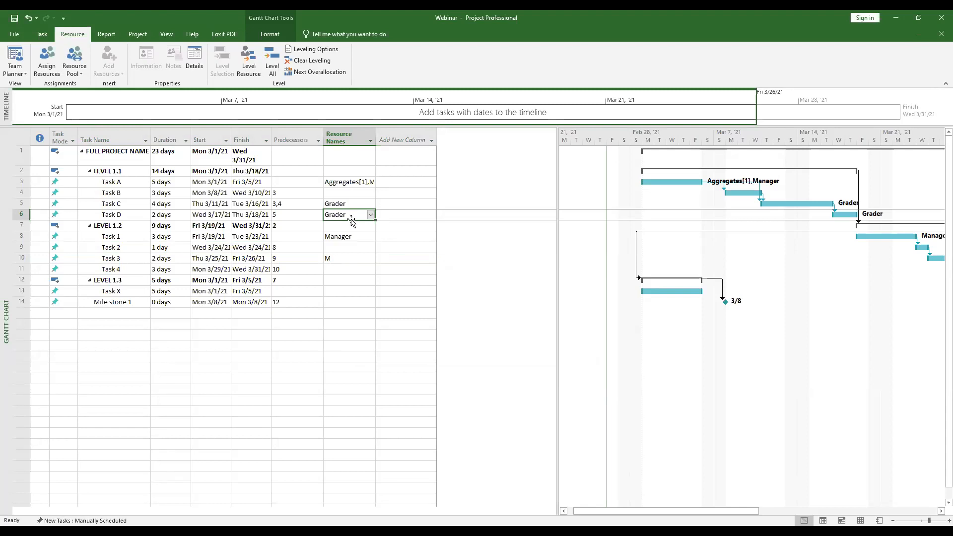
left_click(346, 268)
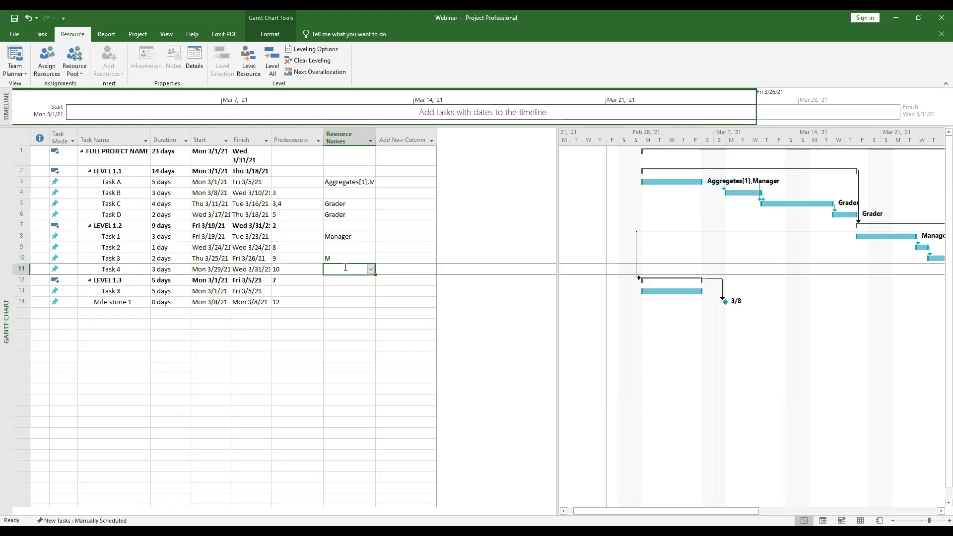
left_click(347, 182)
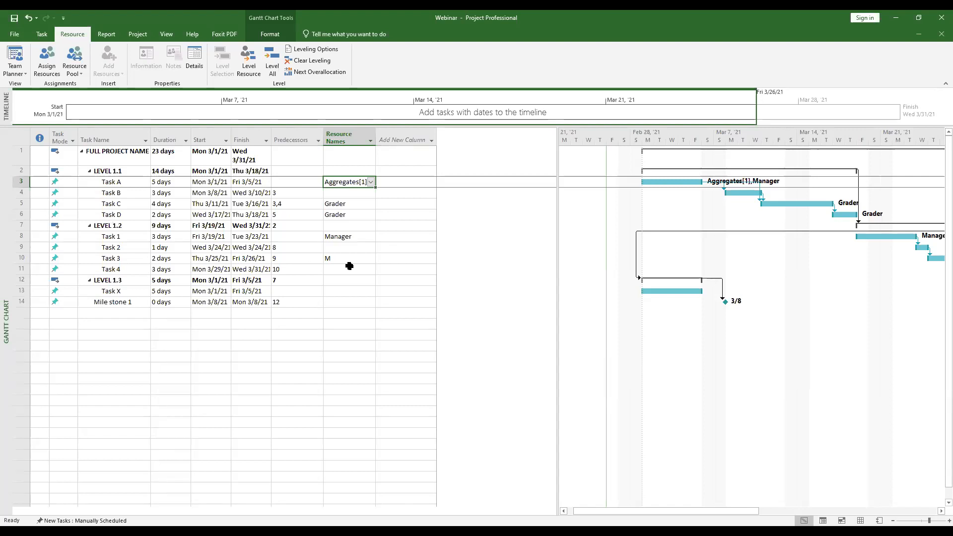
left_click(369, 251)
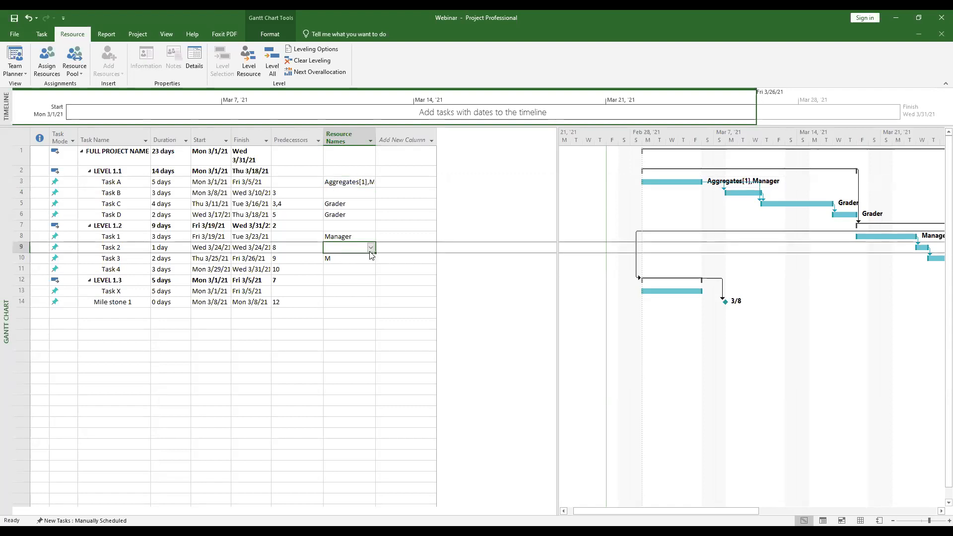
left_click(370, 248)
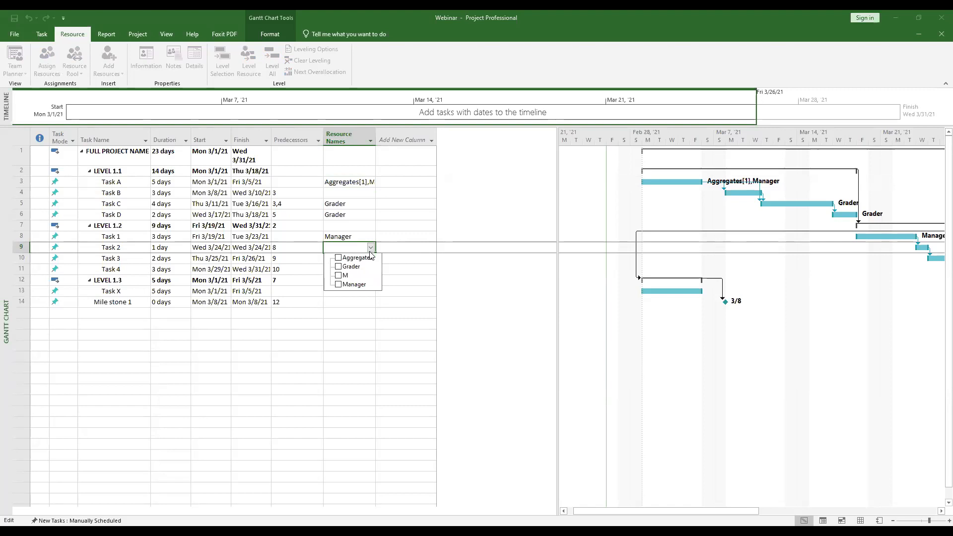
left_click(40, 133)
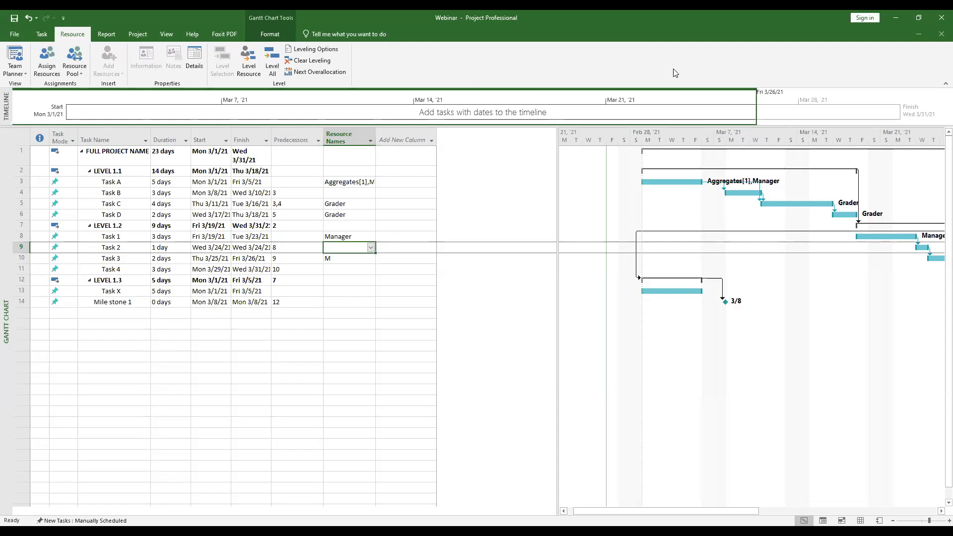
left_click(444, 96)
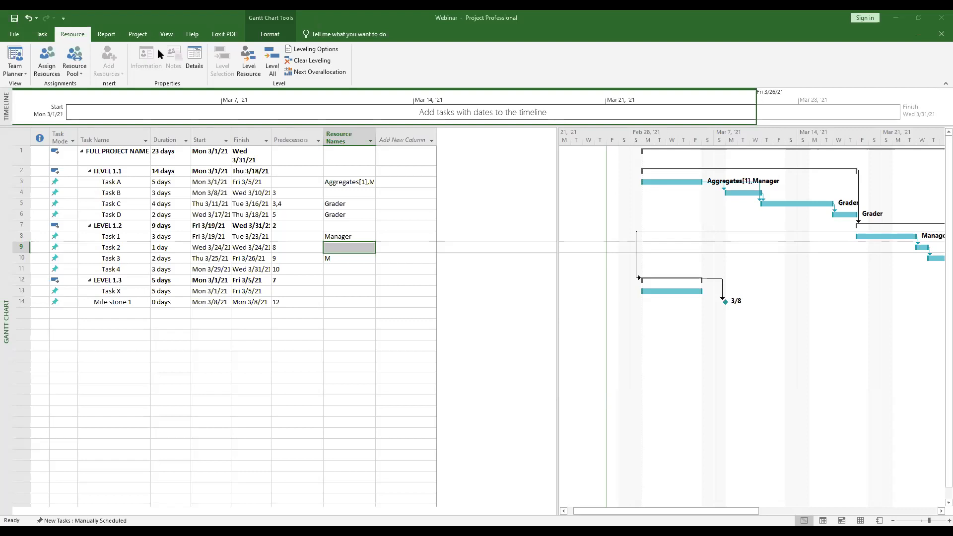
left_click(363, 78)
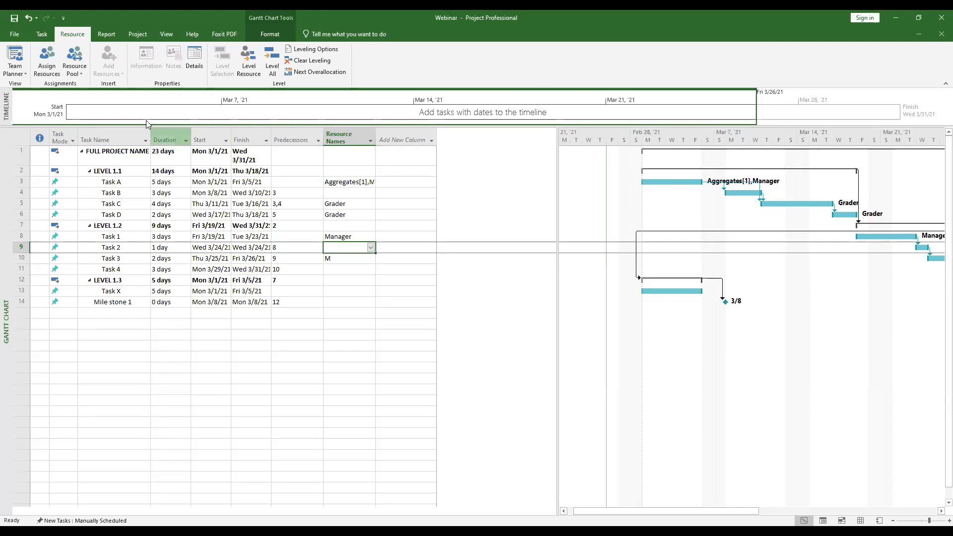
Generate the Task Cost Overview report from the project's cost reports
left_click(108, 33)
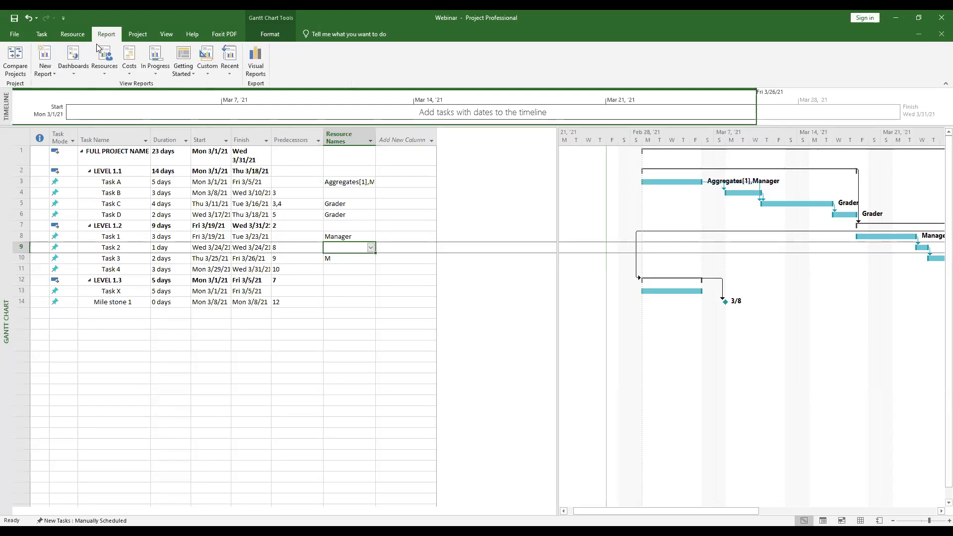
left_click(51, 75)
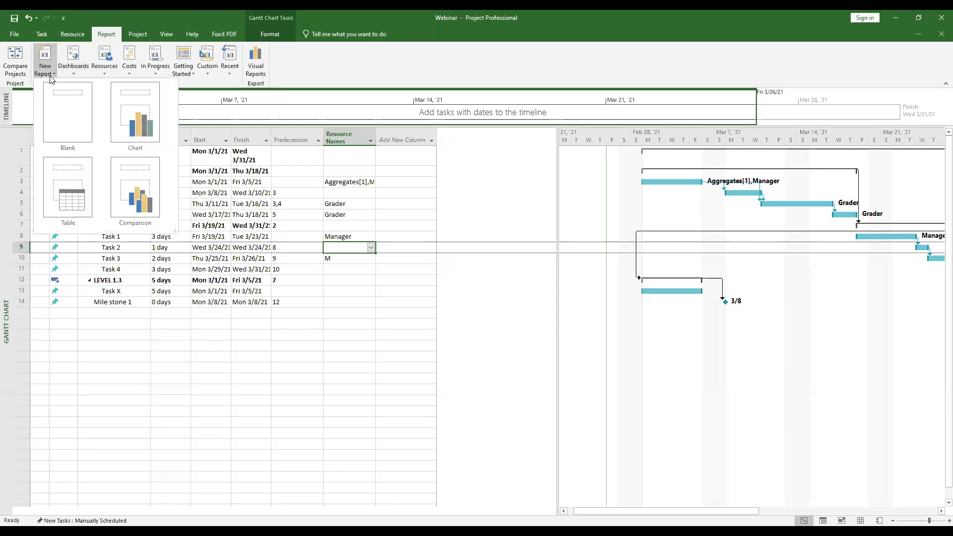
left_click(52, 75)
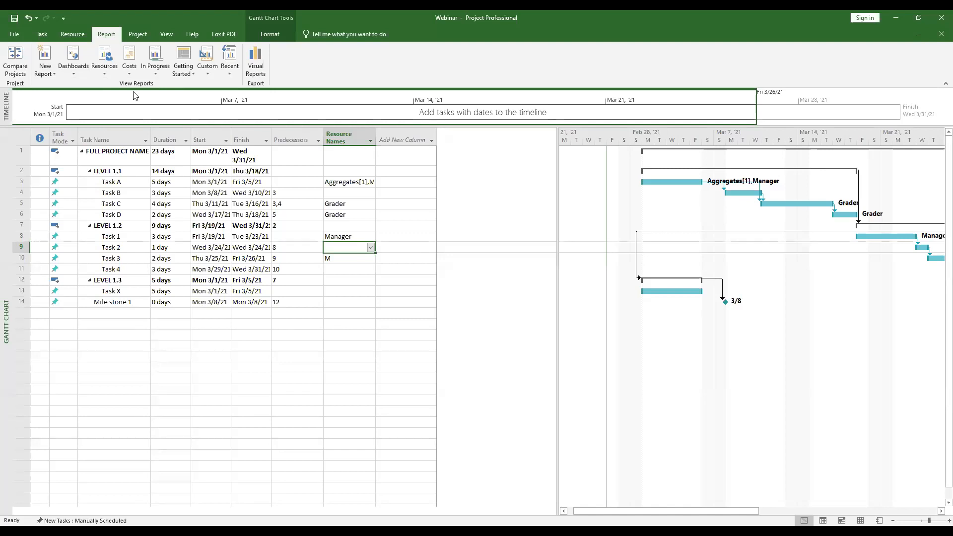
left_click(133, 75)
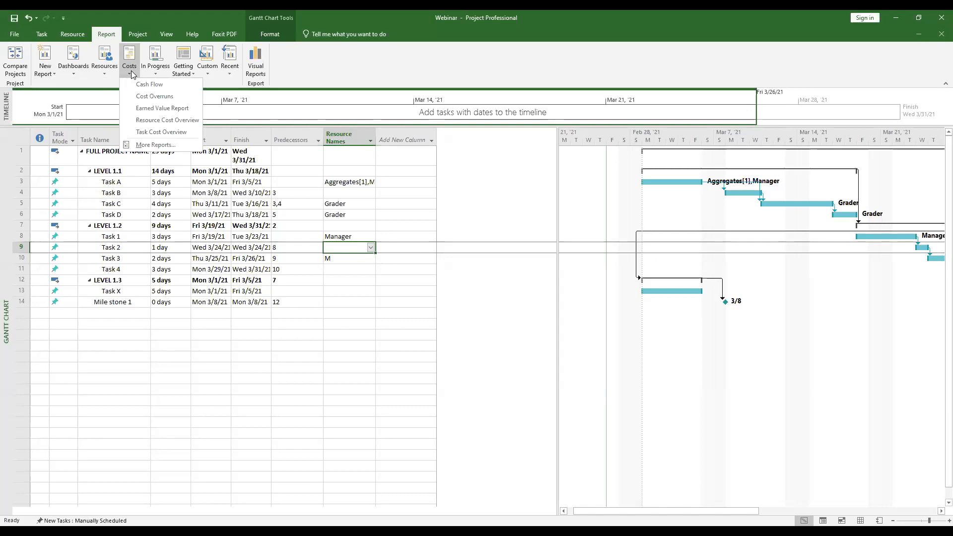
left_click(163, 132)
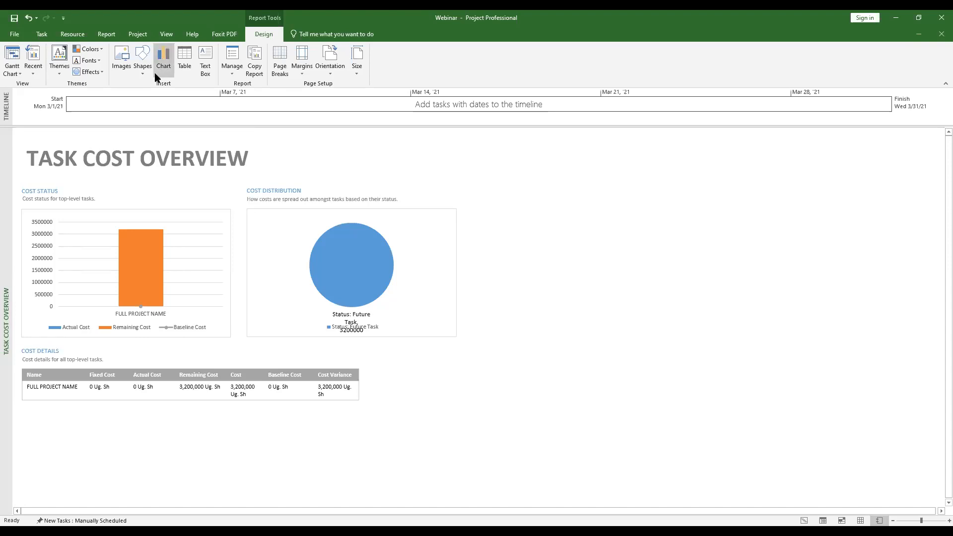
Generate the Overallocated Resources report from the project's resource reports
left_click(110, 40)
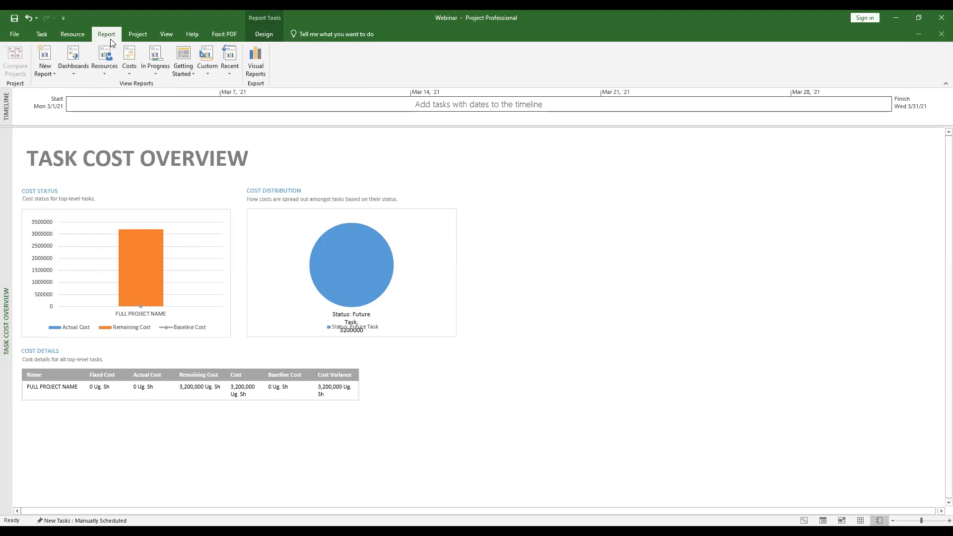
left_click(103, 70)
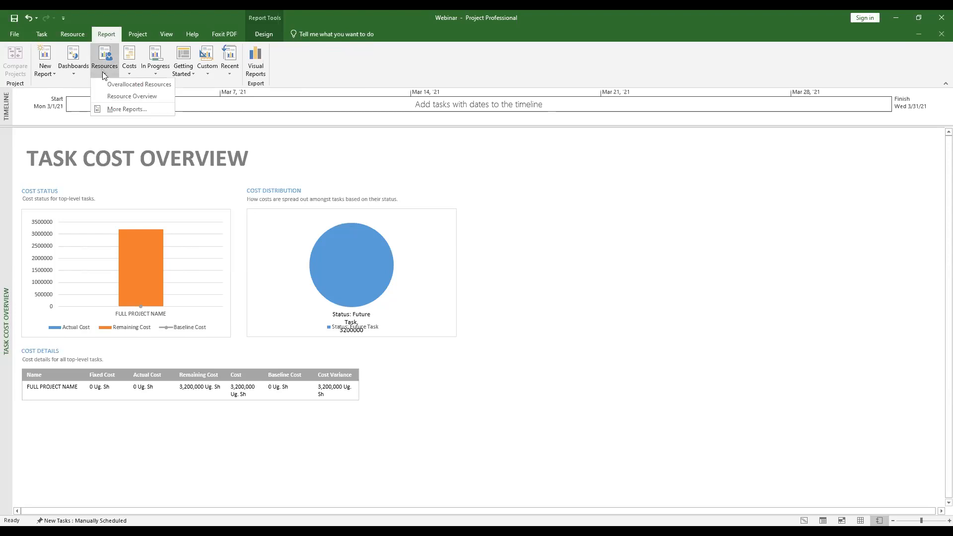
left_click(114, 86)
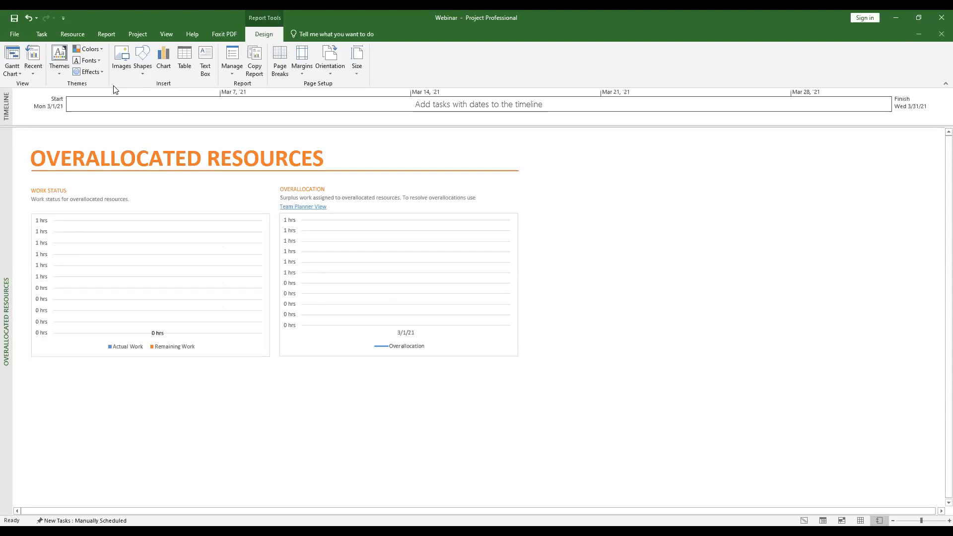
Generate the Resource Overview report to show the work status of all work resources
left_click(107, 36)
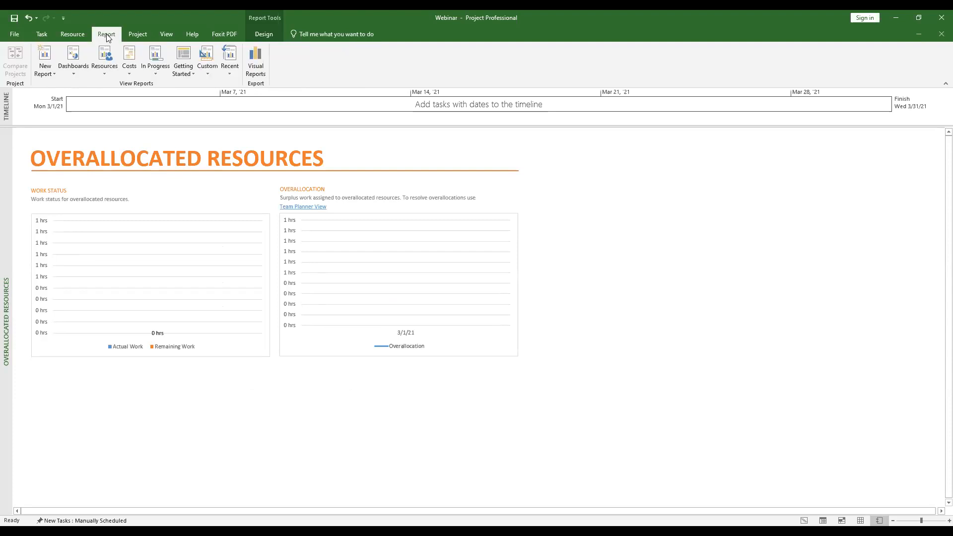
left_click(106, 71)
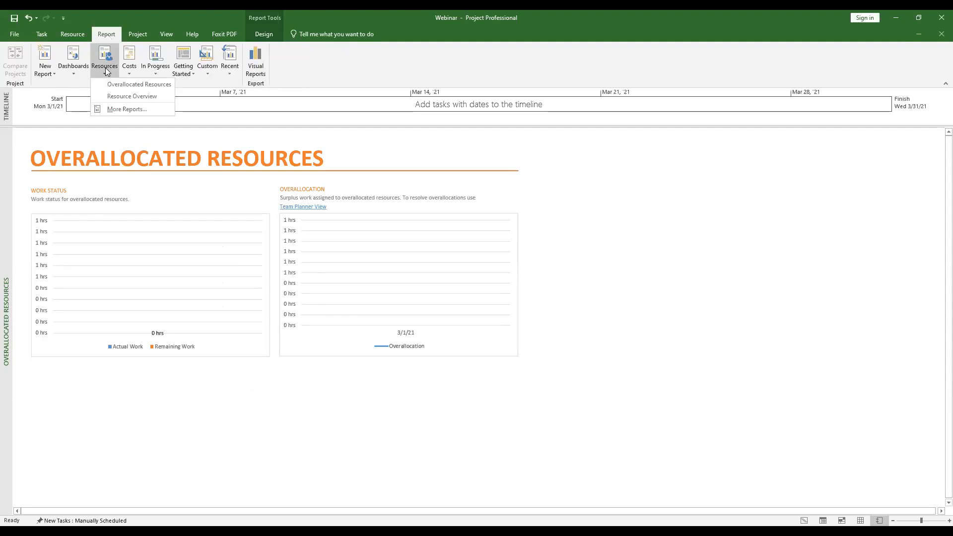
left_click(120, 96)
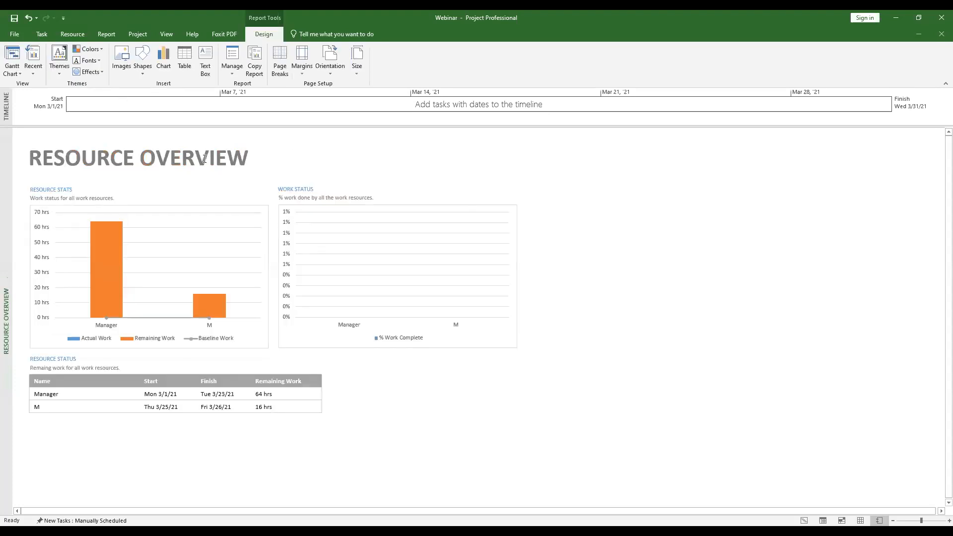
left_click(128, 34)
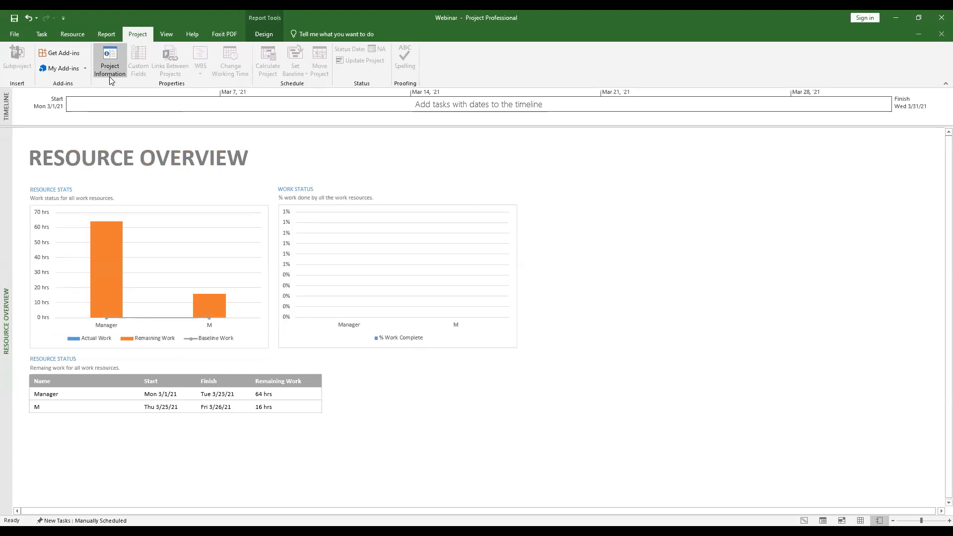
left_click(41, 34)
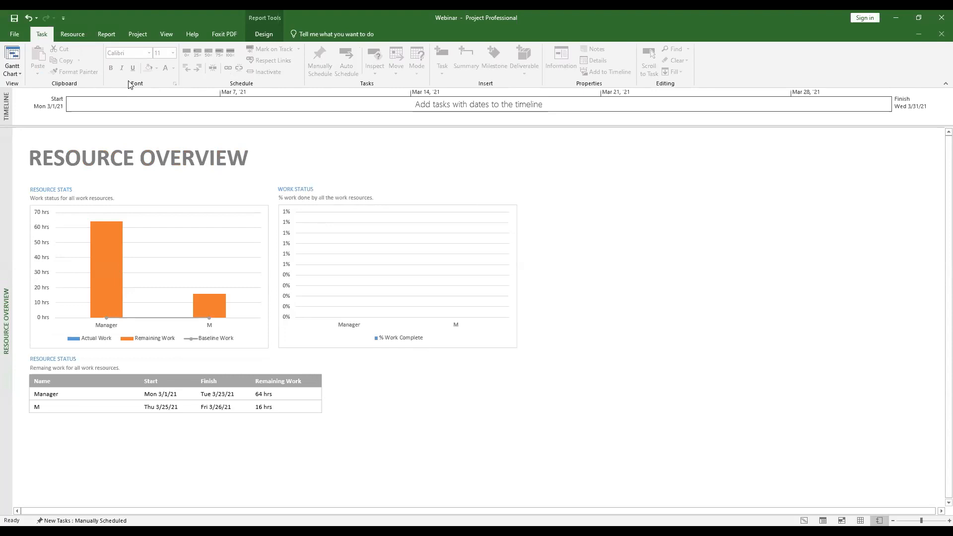
left_click(111, 39)
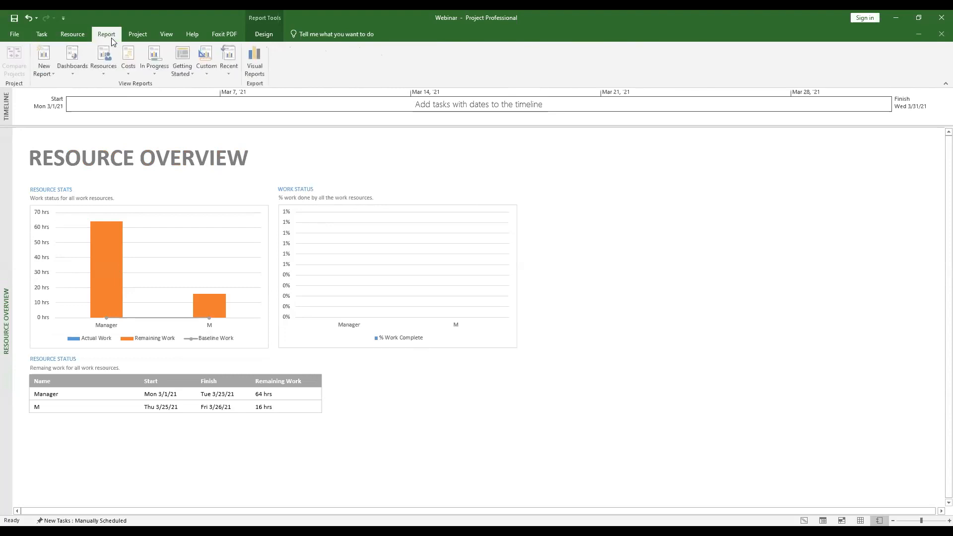
Switch from the Resource Overview report back to the project's Gantt Chart view
left_click(42, 39)
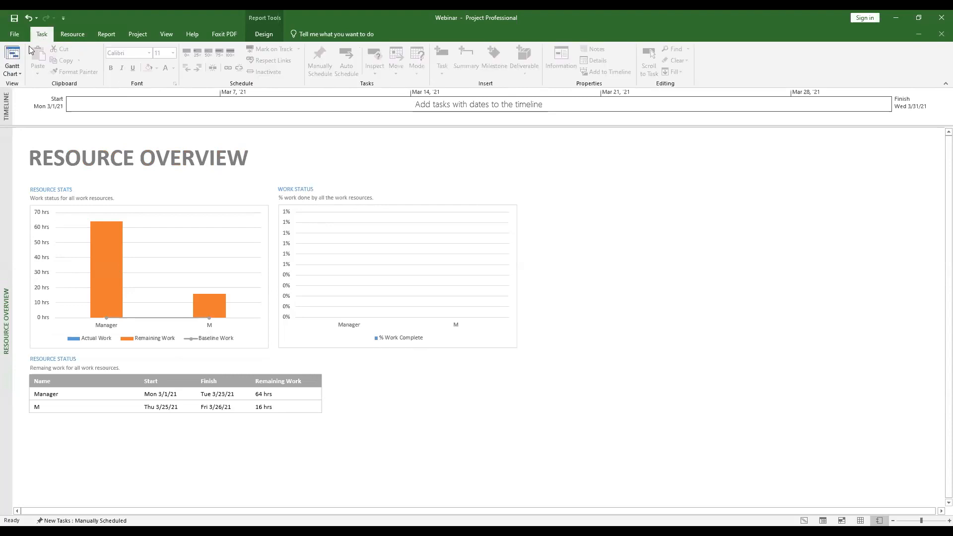
left_click(16, 69)
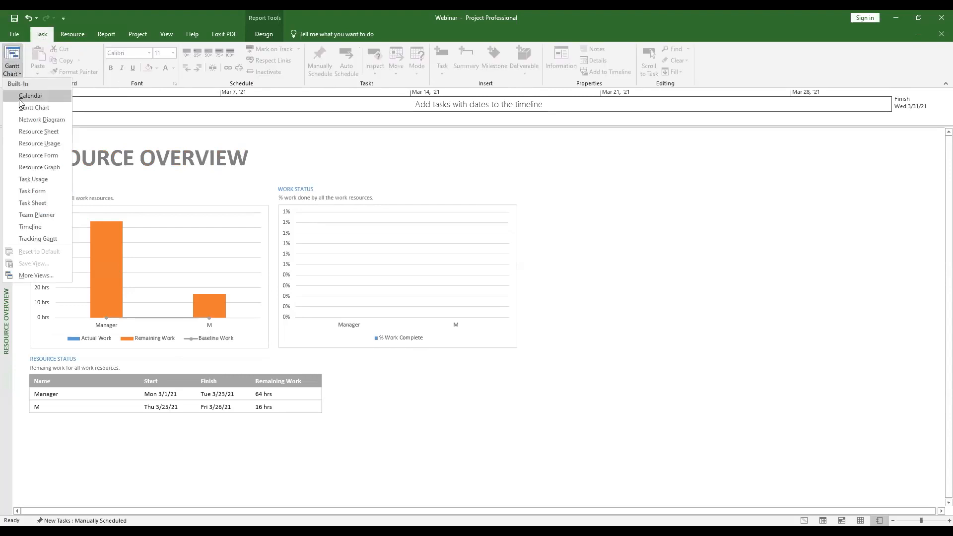
left_click(22, 105)
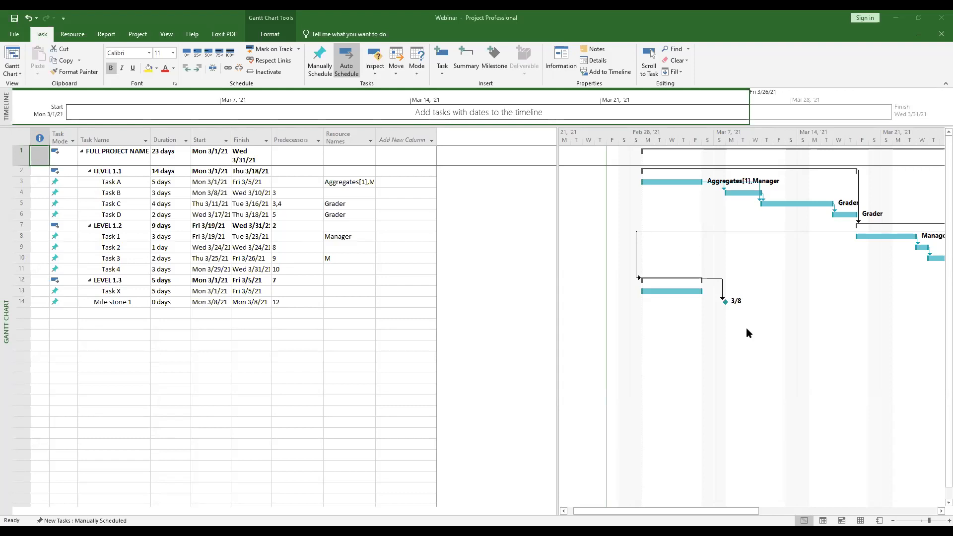
left_click(293, 12)
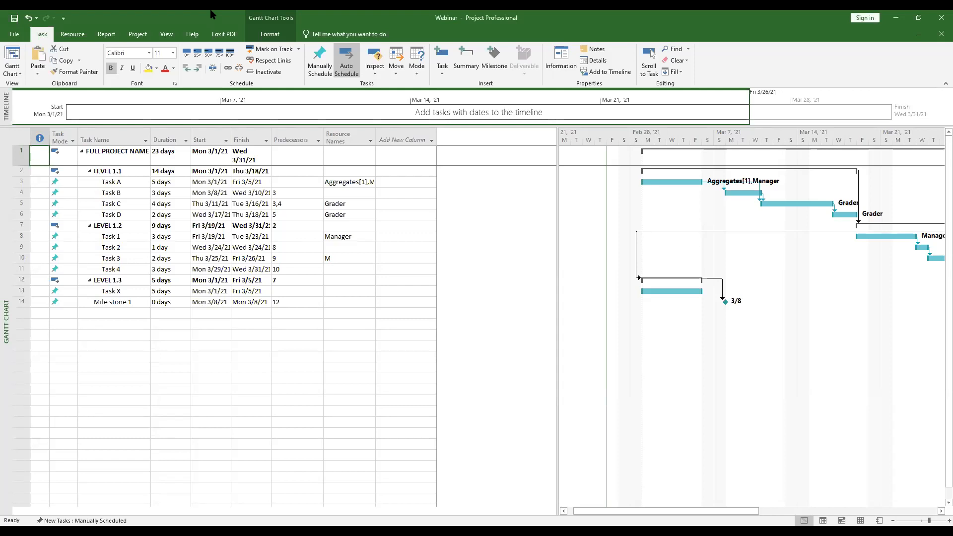